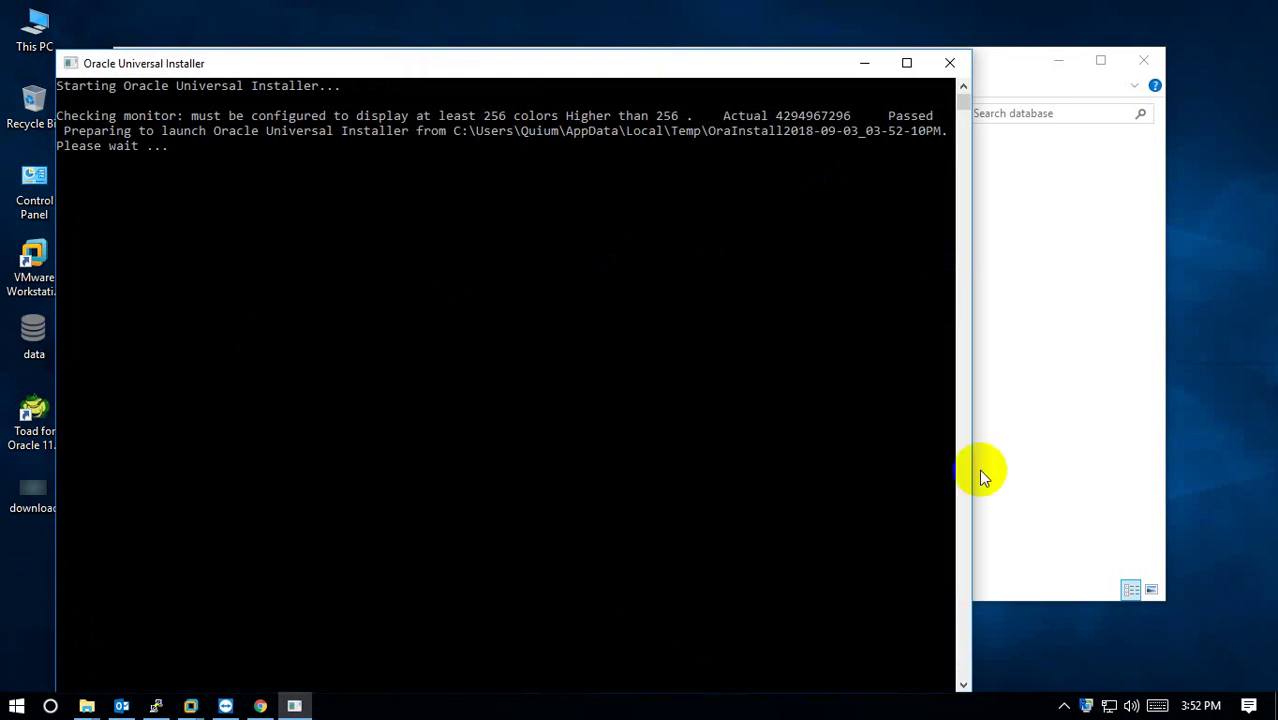
# Minimize the database folder window and move the installer console to the top of the screen.
pyautogui.click(1064, 706)
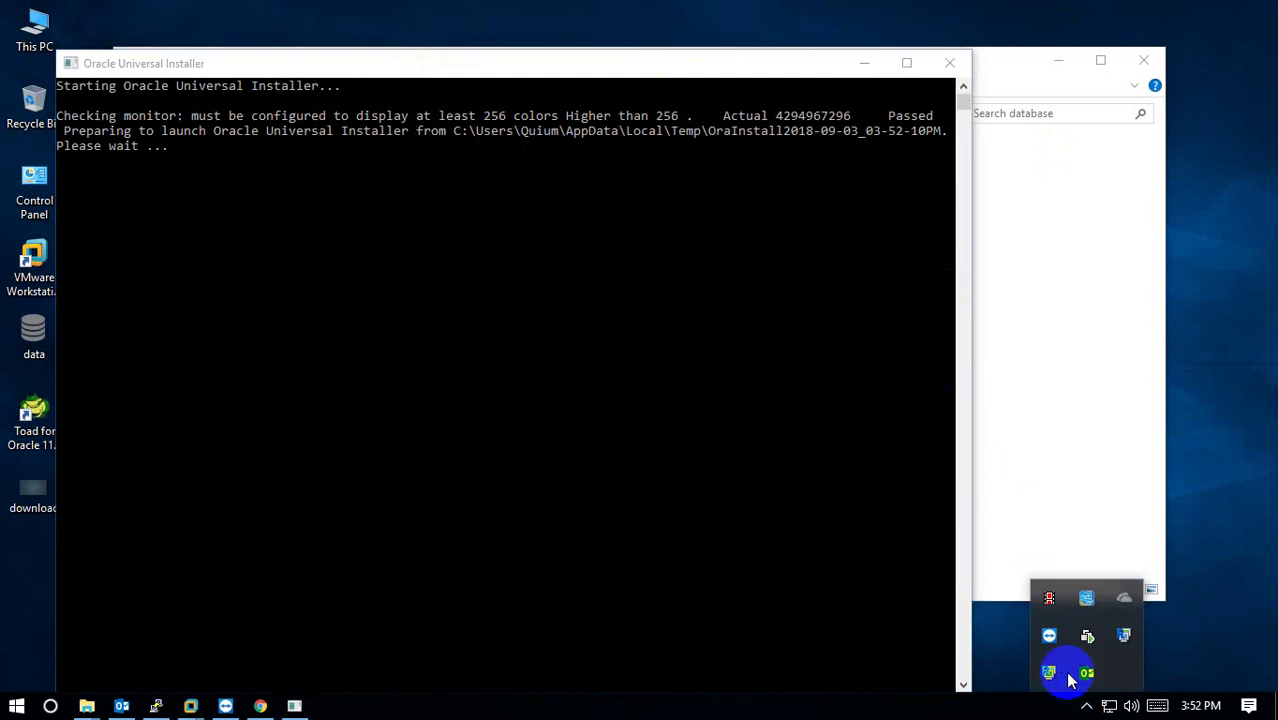
pyautogui.click(1061, 428)
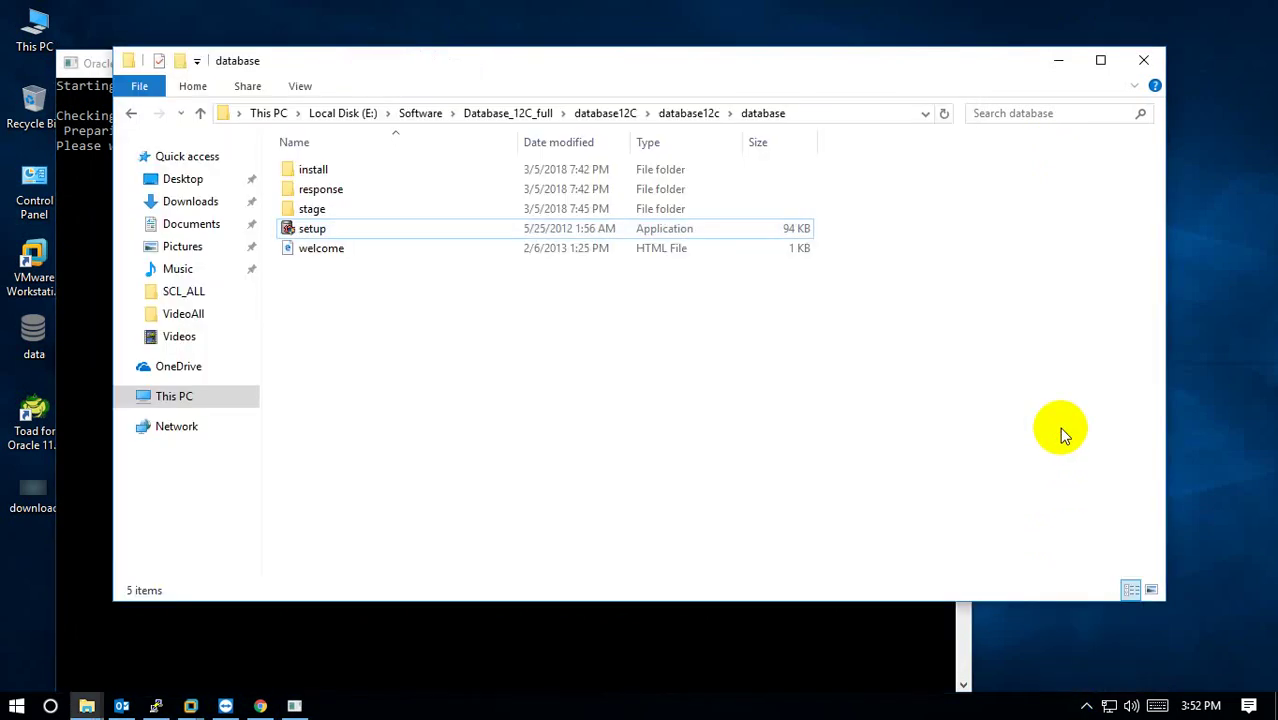
pyautogui.click(1058, 60)
pyautogui.moveTo(485, 63); pyautogui.dragTo(619, 14)
pyautogui.click(140, 310)
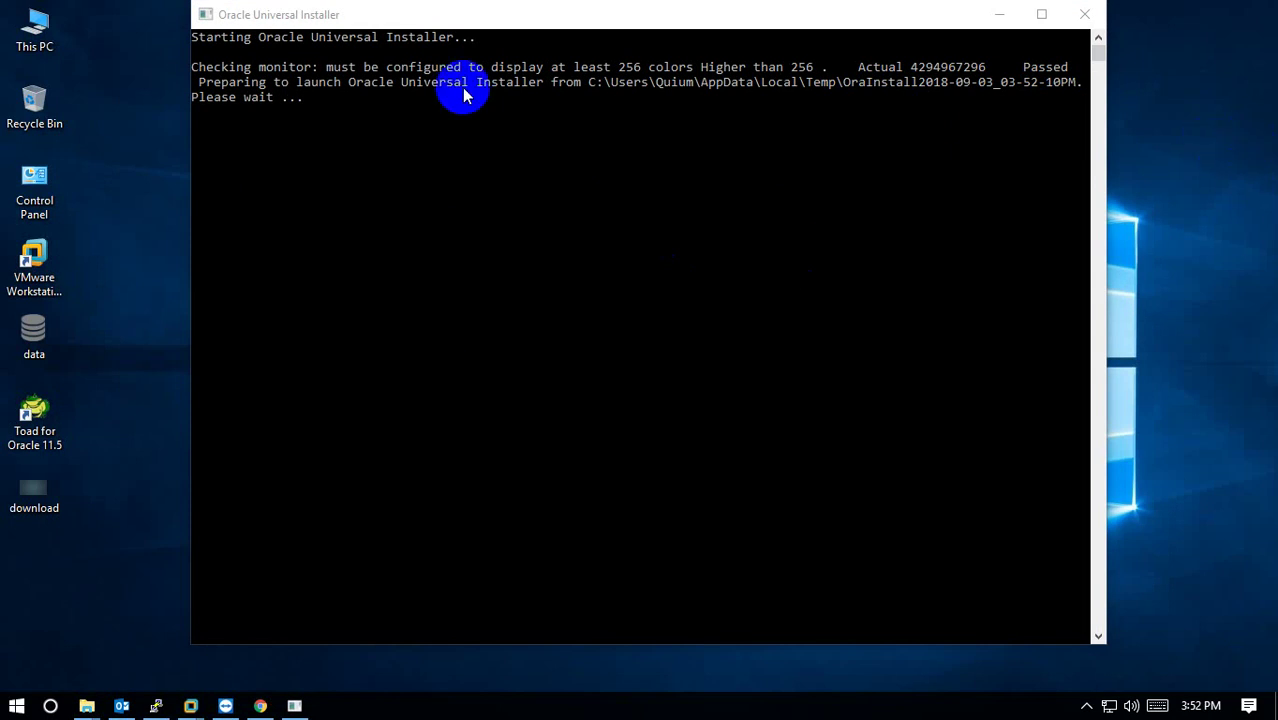
# Review This PC's system properties, then minimize the System window.
pyautogui.click(36, 31)
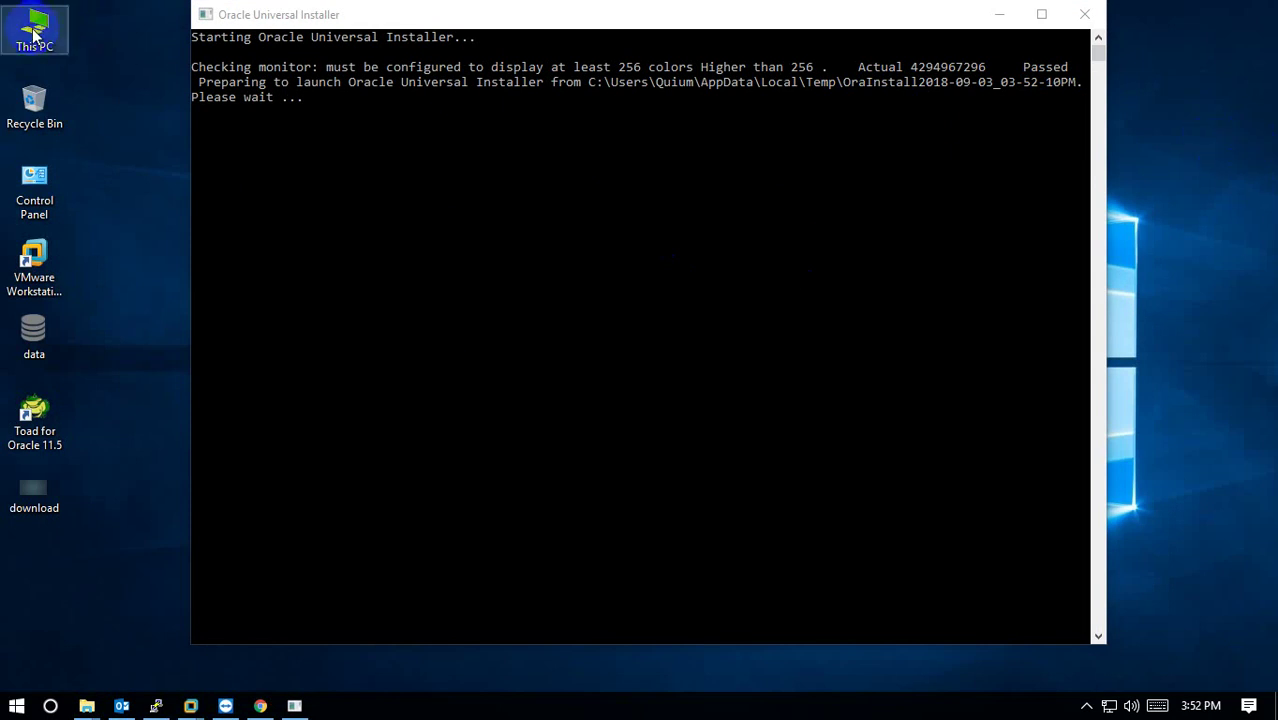
pyautogui.rightClick(36, 31)
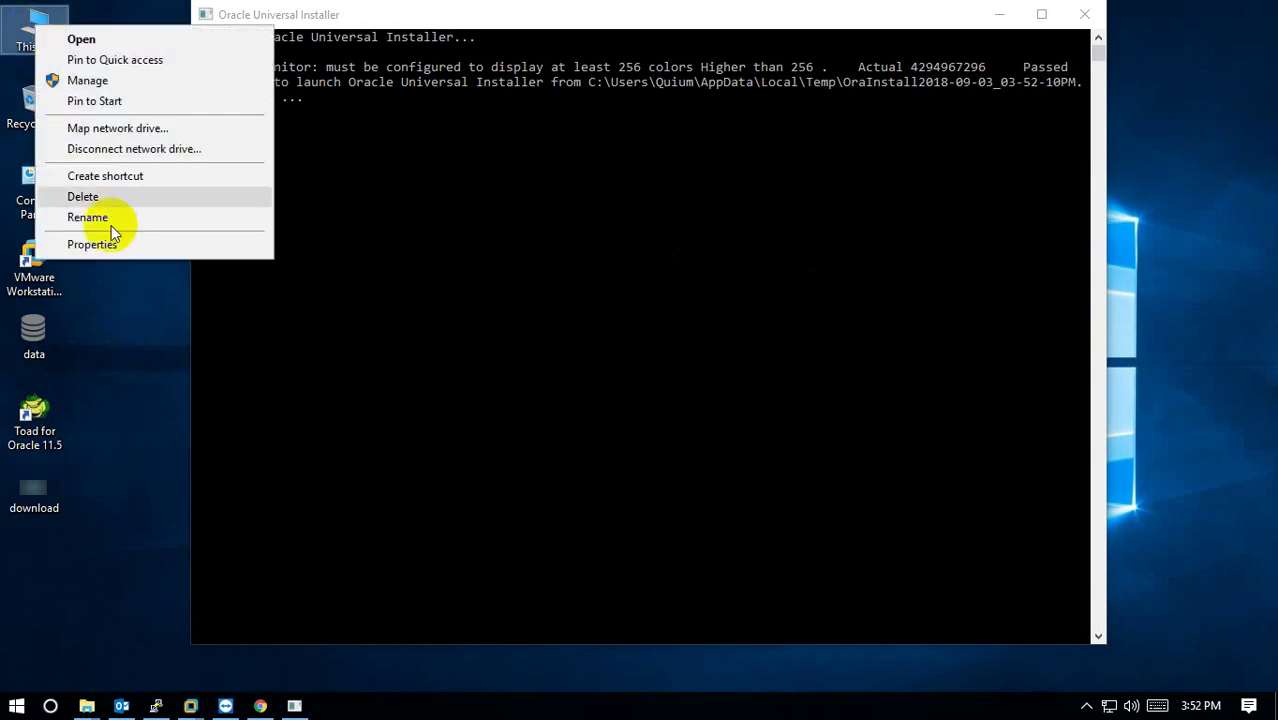
pyautogui.click(110, 246)
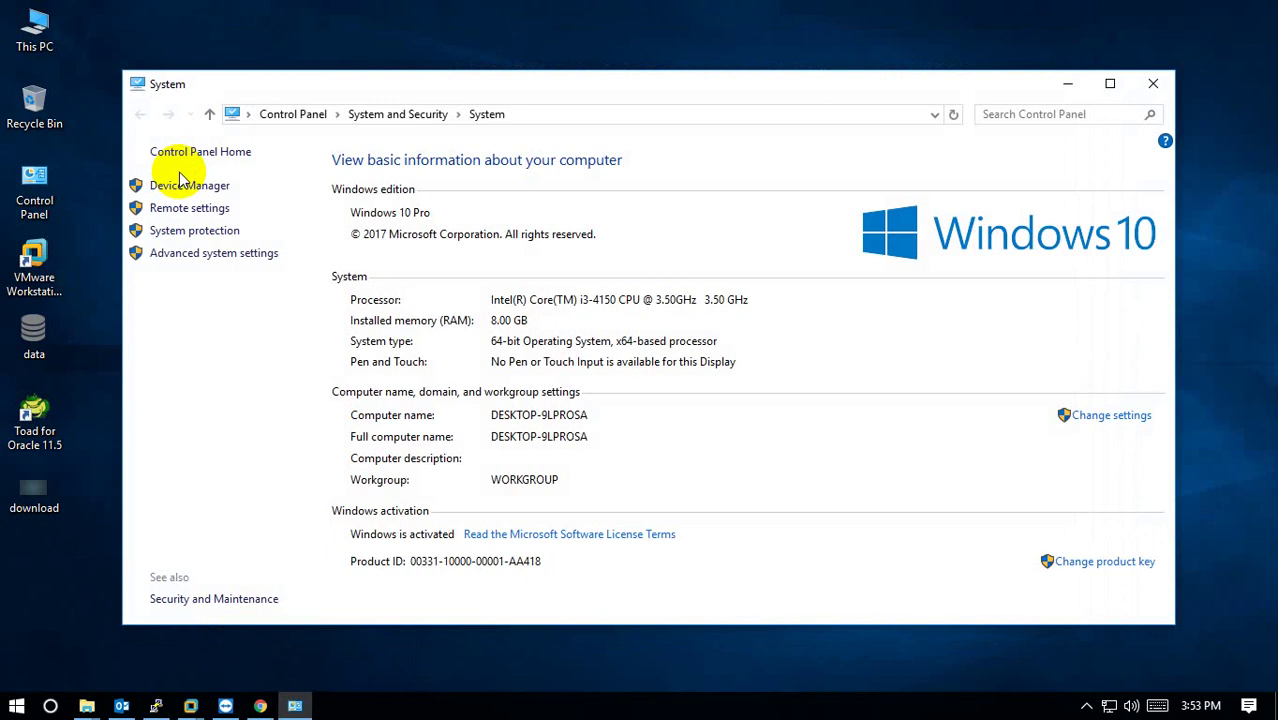
pyautogui.click(1067, 84)
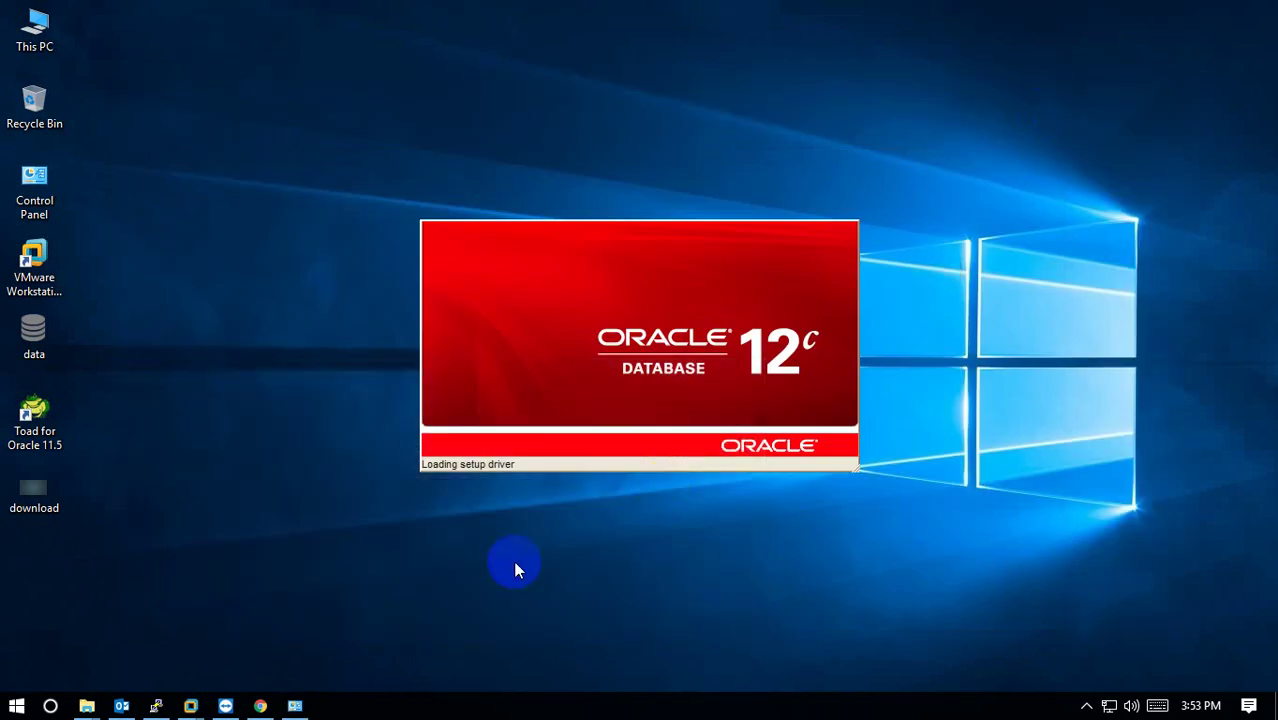
# Opt out of My Oracle Support security updates and confirm continuing without an email address.
pyautogui.click(583, 427)
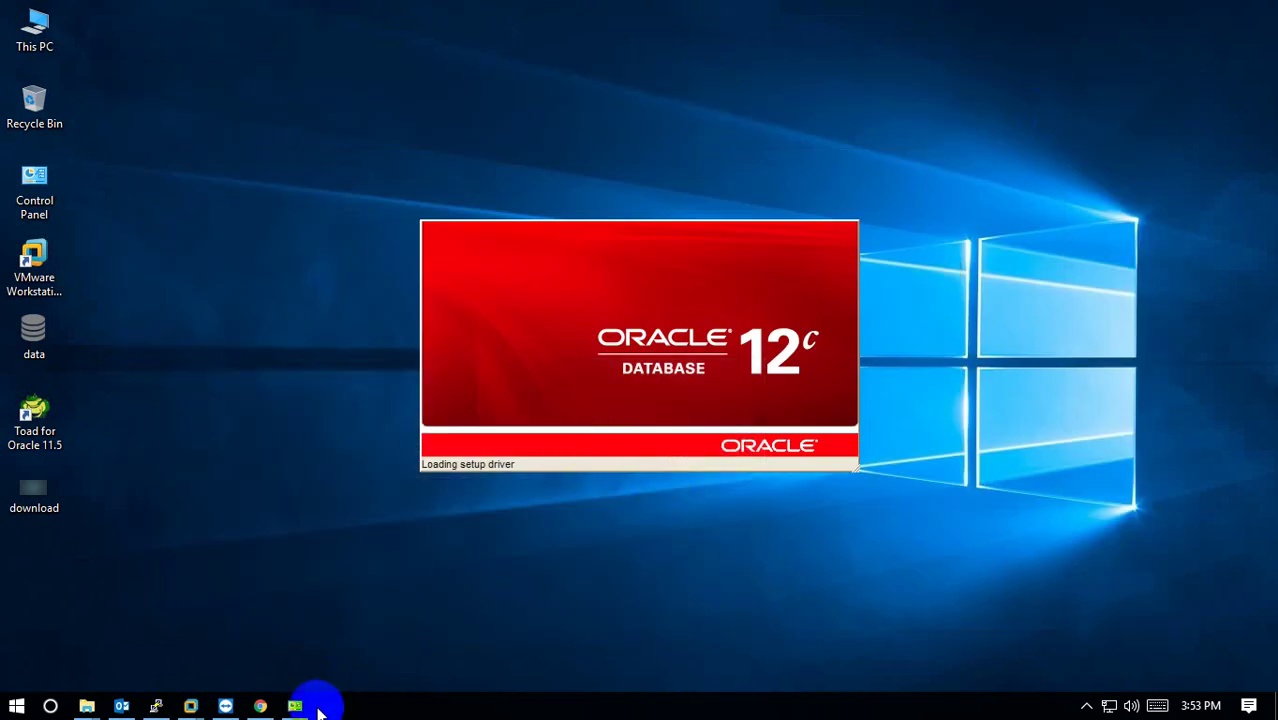
pyautogui.moveTo(300, 708)
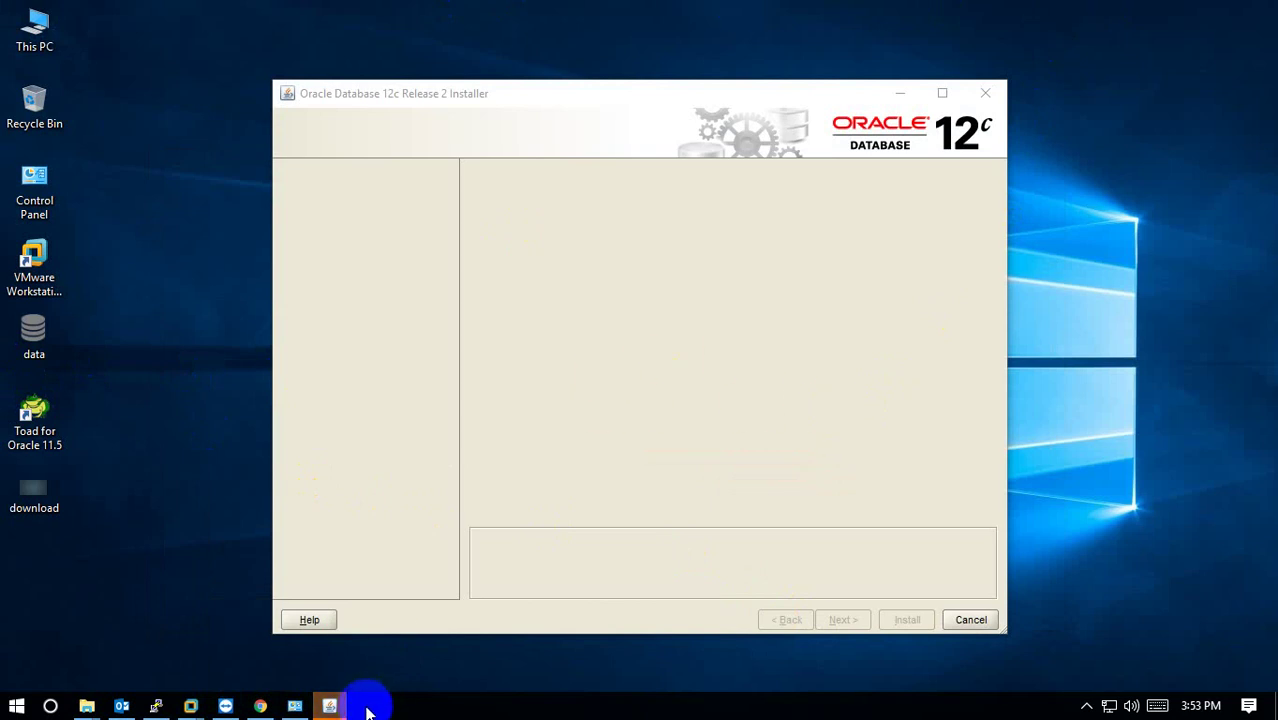
pyautogui.click(331, 705)
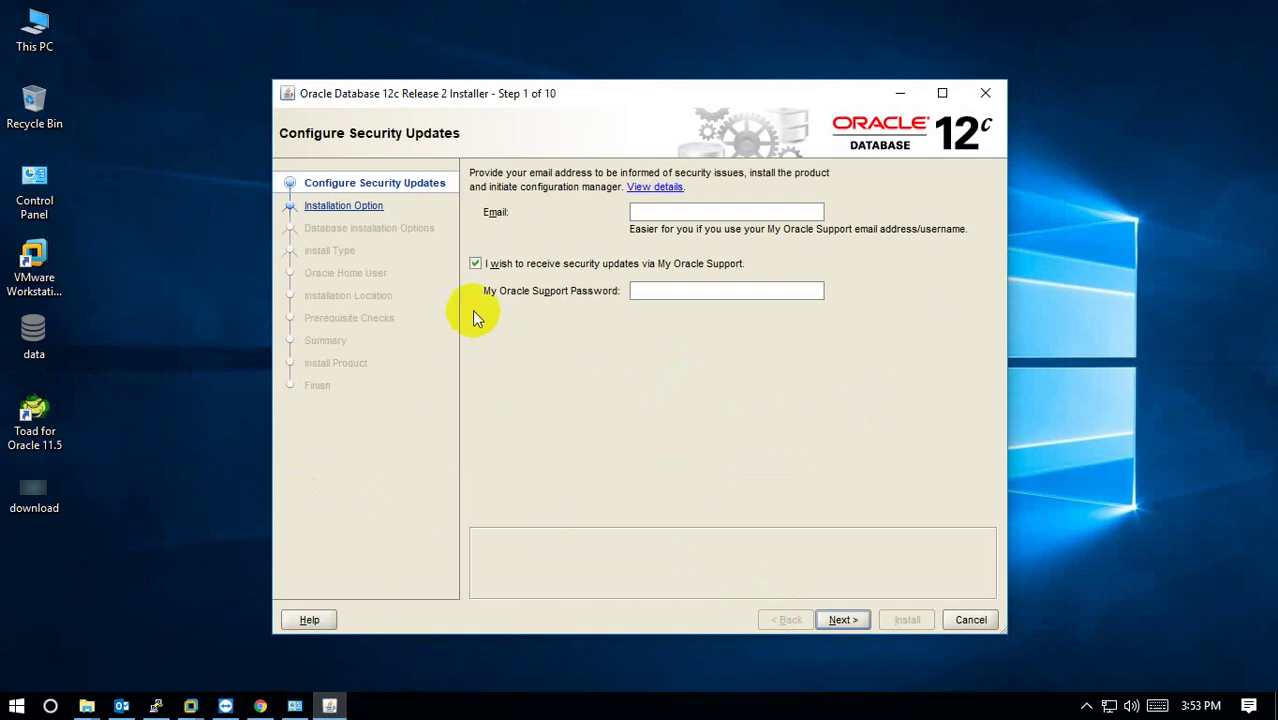
pyautogui.click(474, 266)
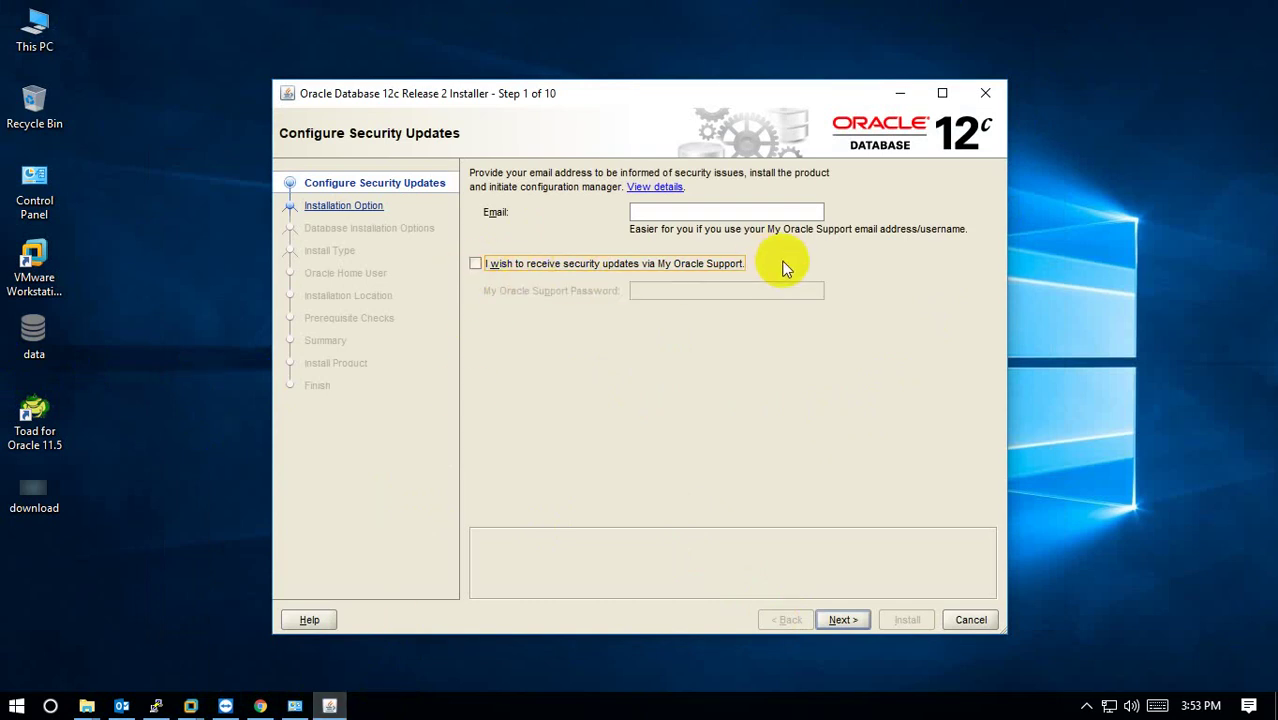
pyautogui.click(845, 622)
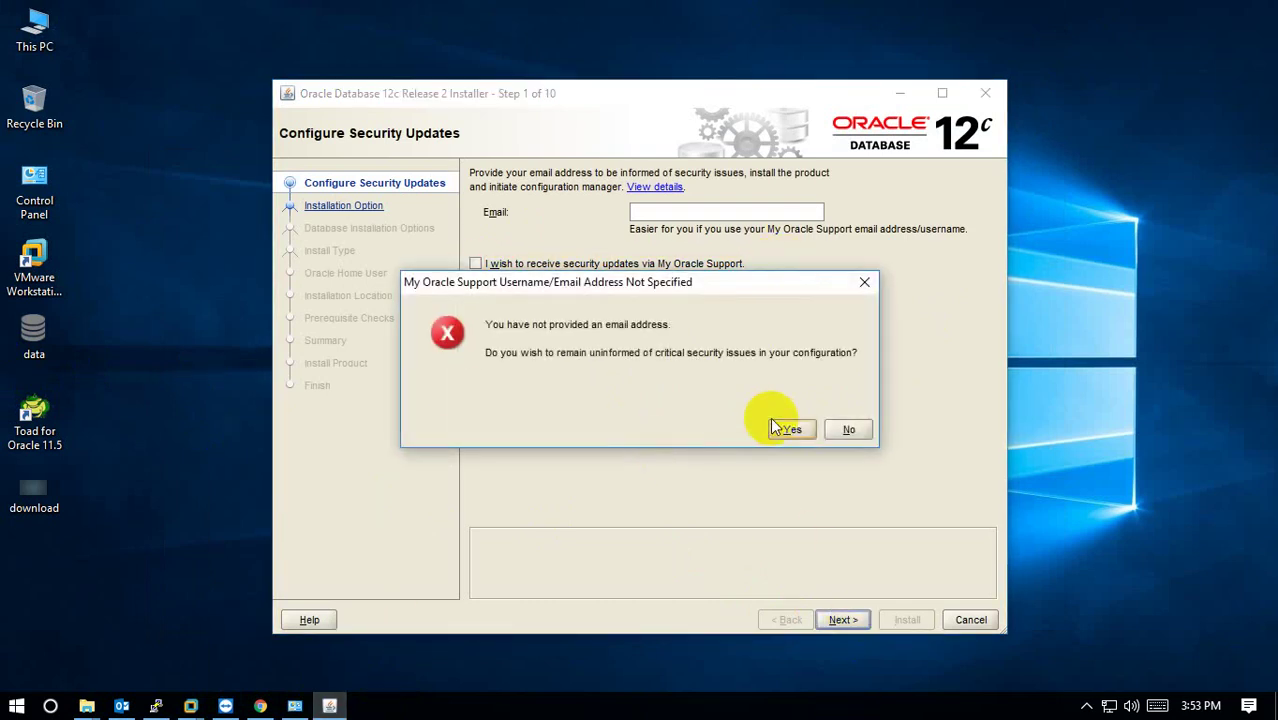
pyautogui.click(784, 435)
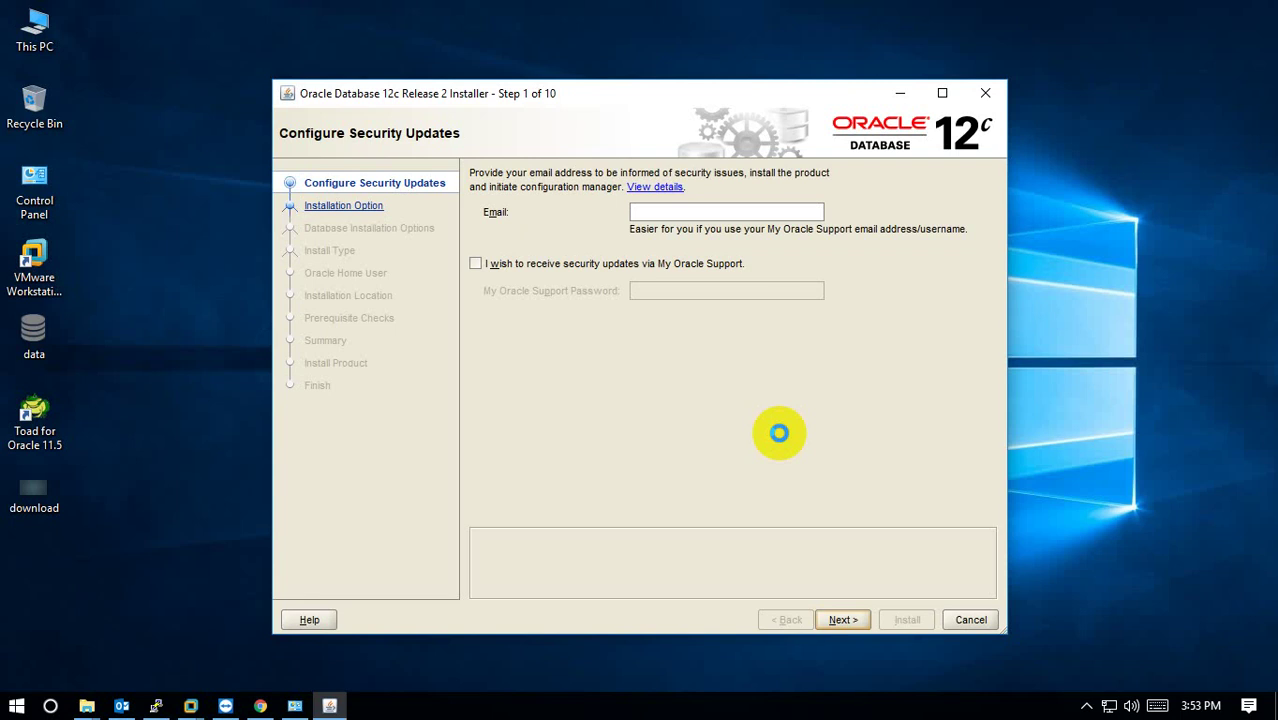
# Keep 'Create and configure a database' and select the Server class system.
pyautogui.click(840, 617)
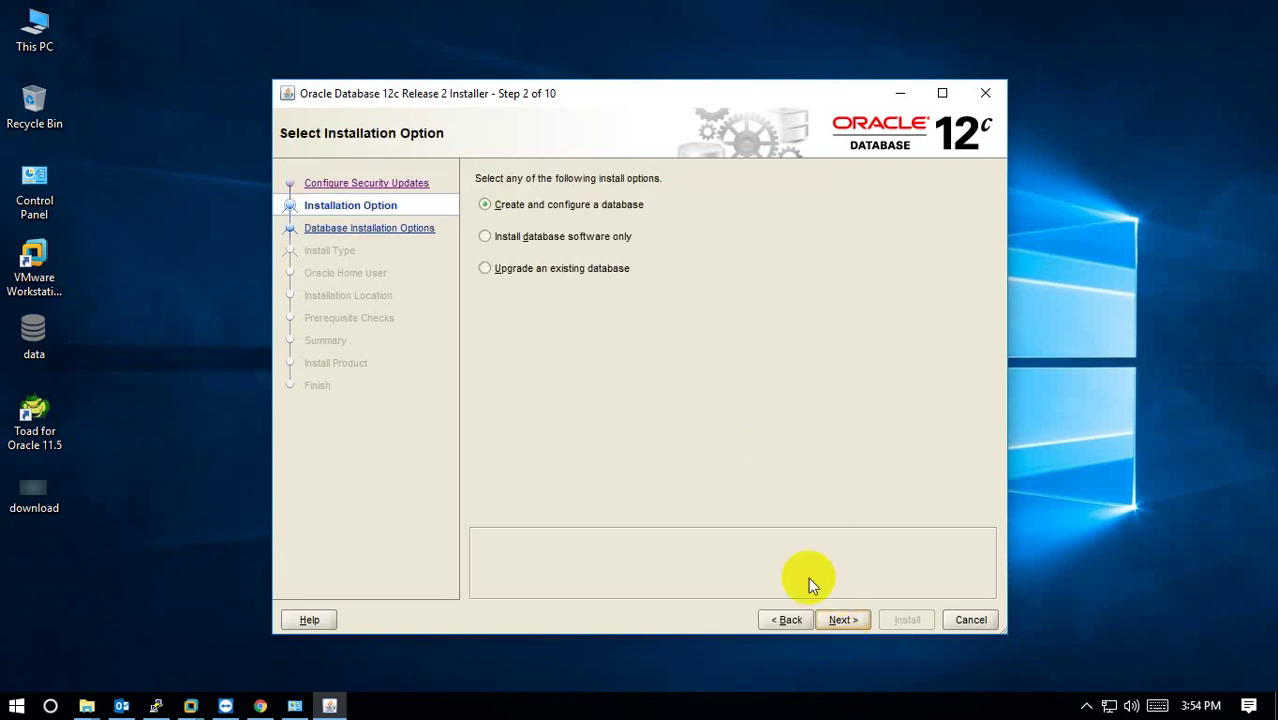
pyautogui.click(630, 215)
pyautogui.click(838, 614)
pyautogui.click(512, 242)
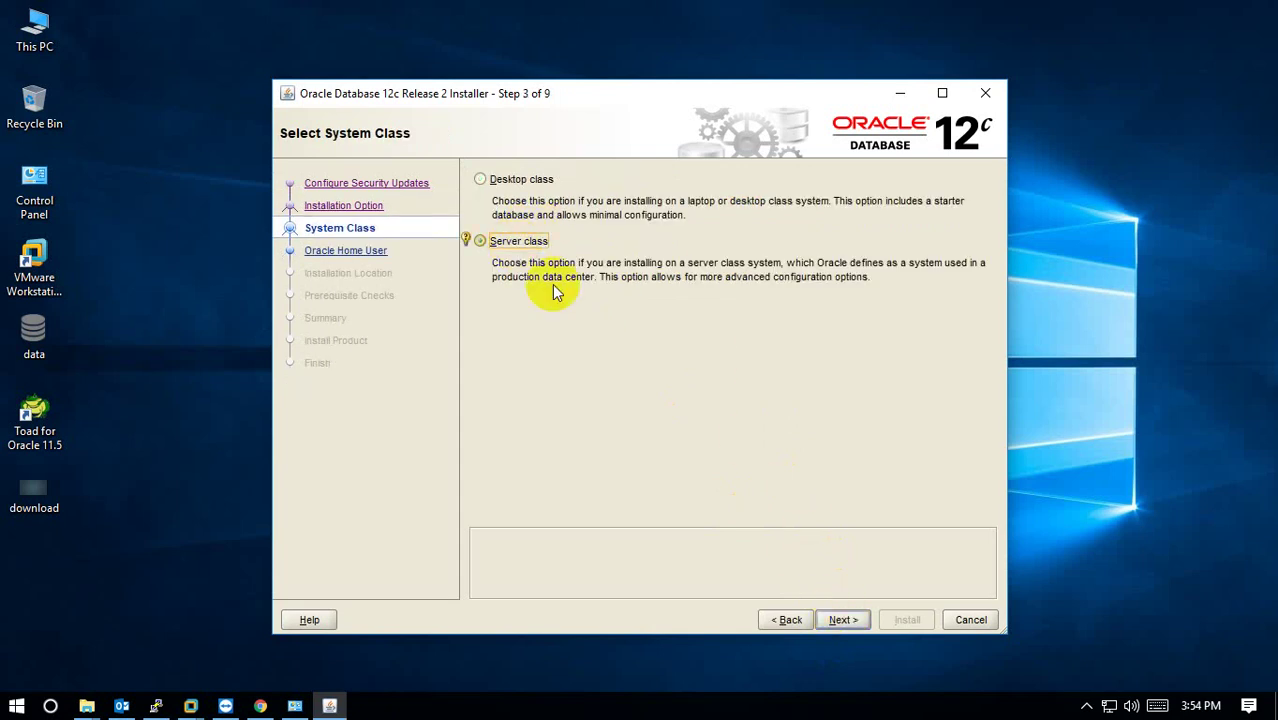
# Refresh the desktop and keep Single instance database installation selected.
pyautogui.click(840, 620)
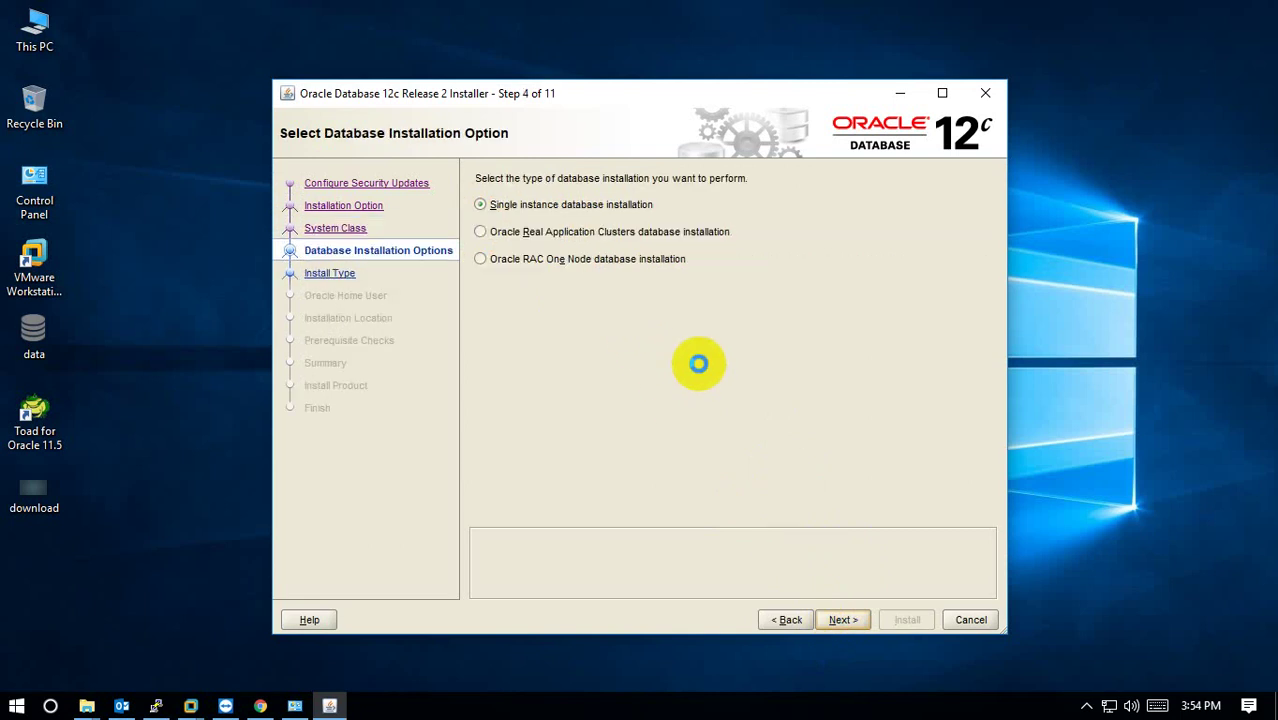
pyautogui.rightClick(1115, 260)
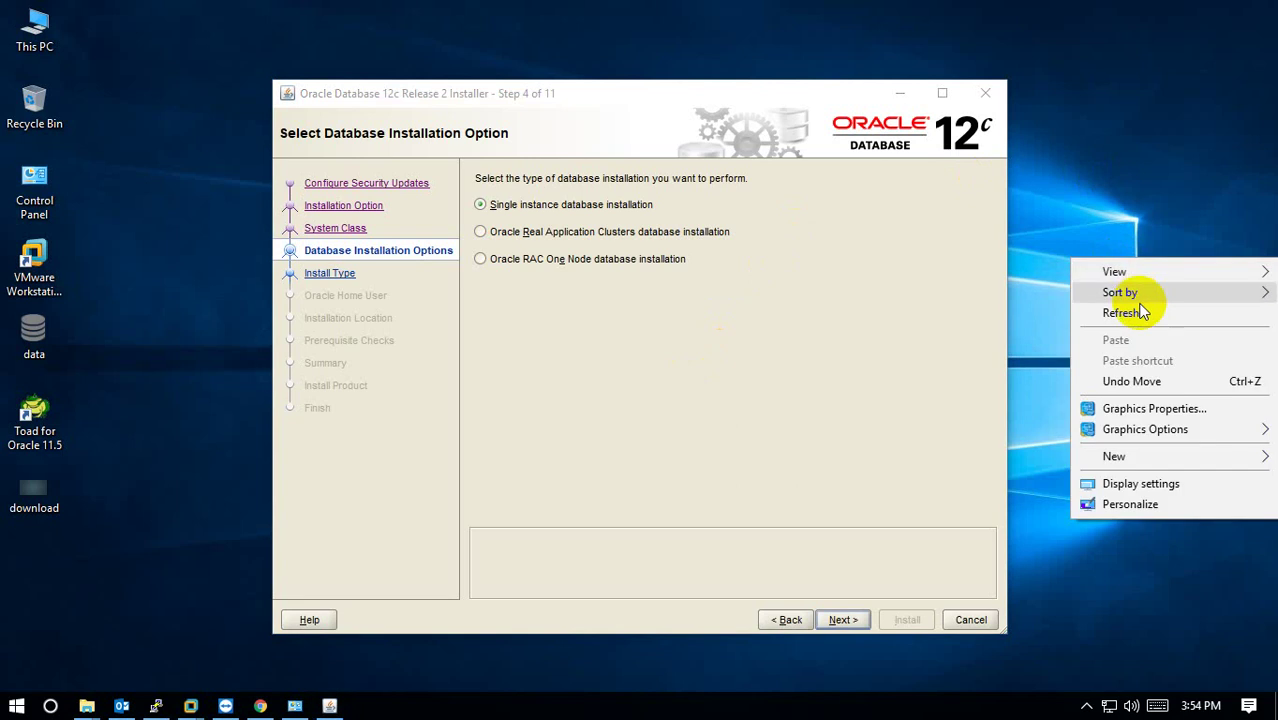
pyautogui.click(1135, 314)
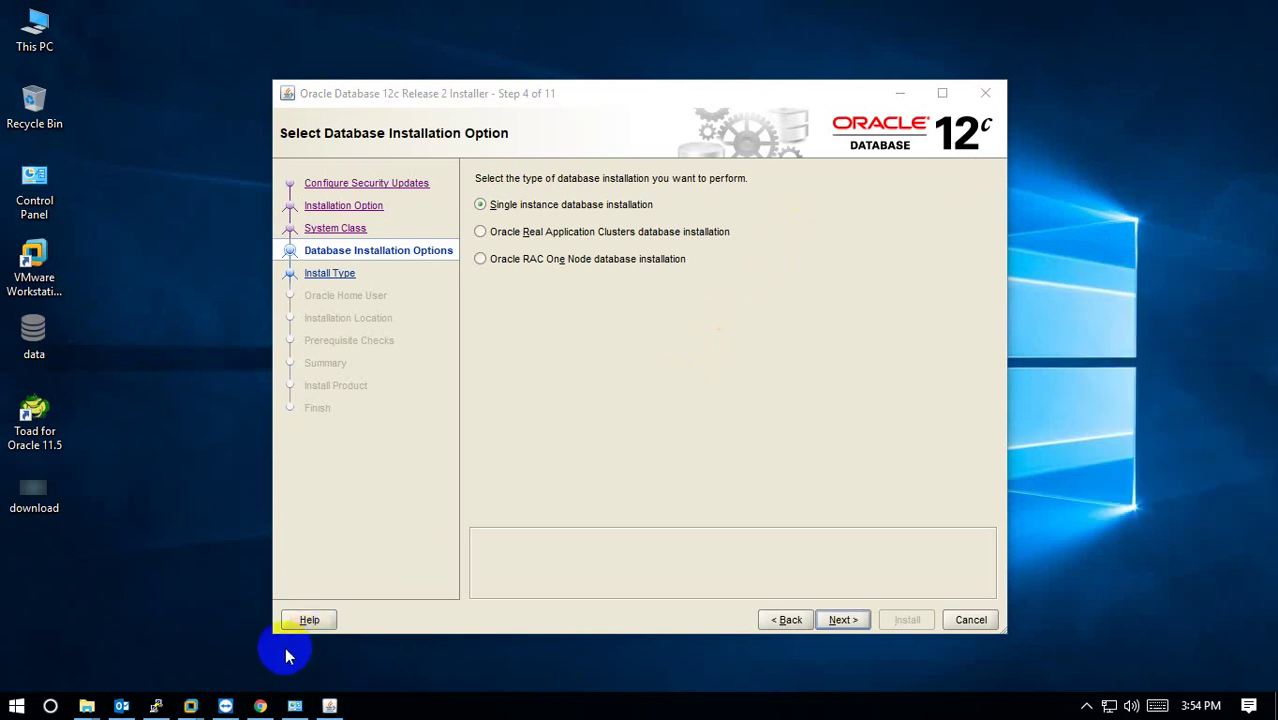
pyautogui.click(1086, 706)
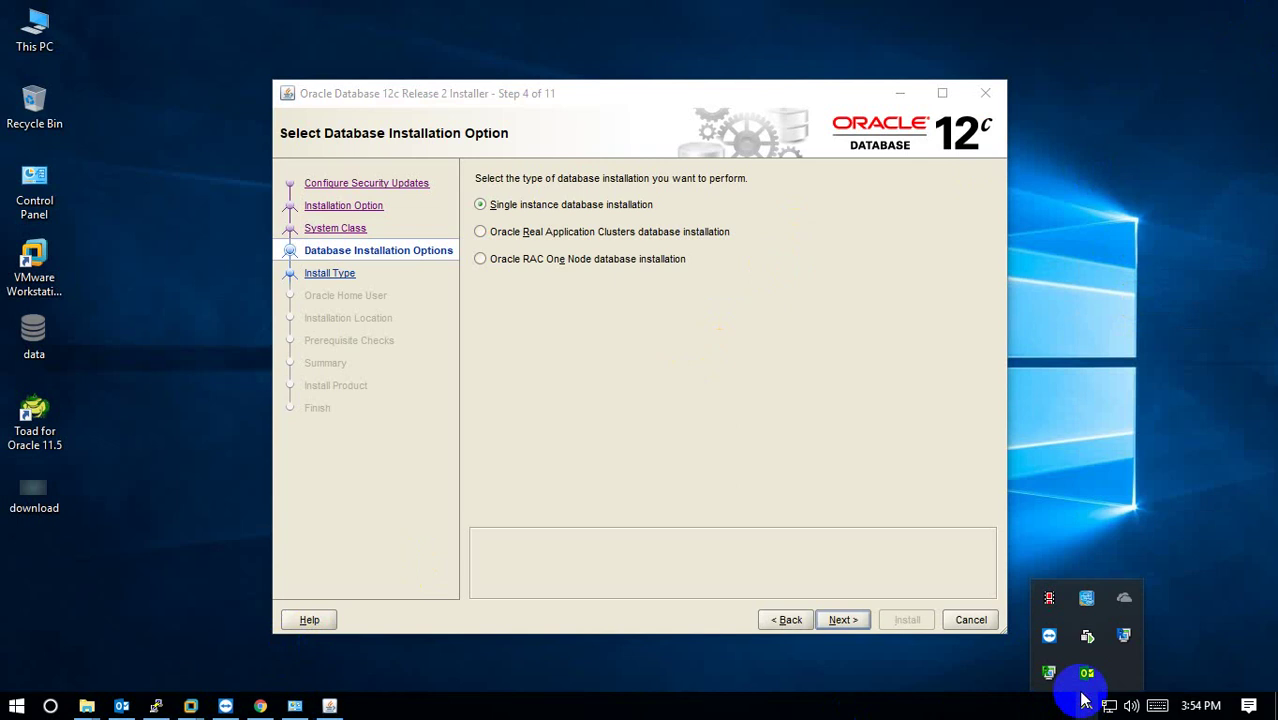
pyautogui.click(505, 204)
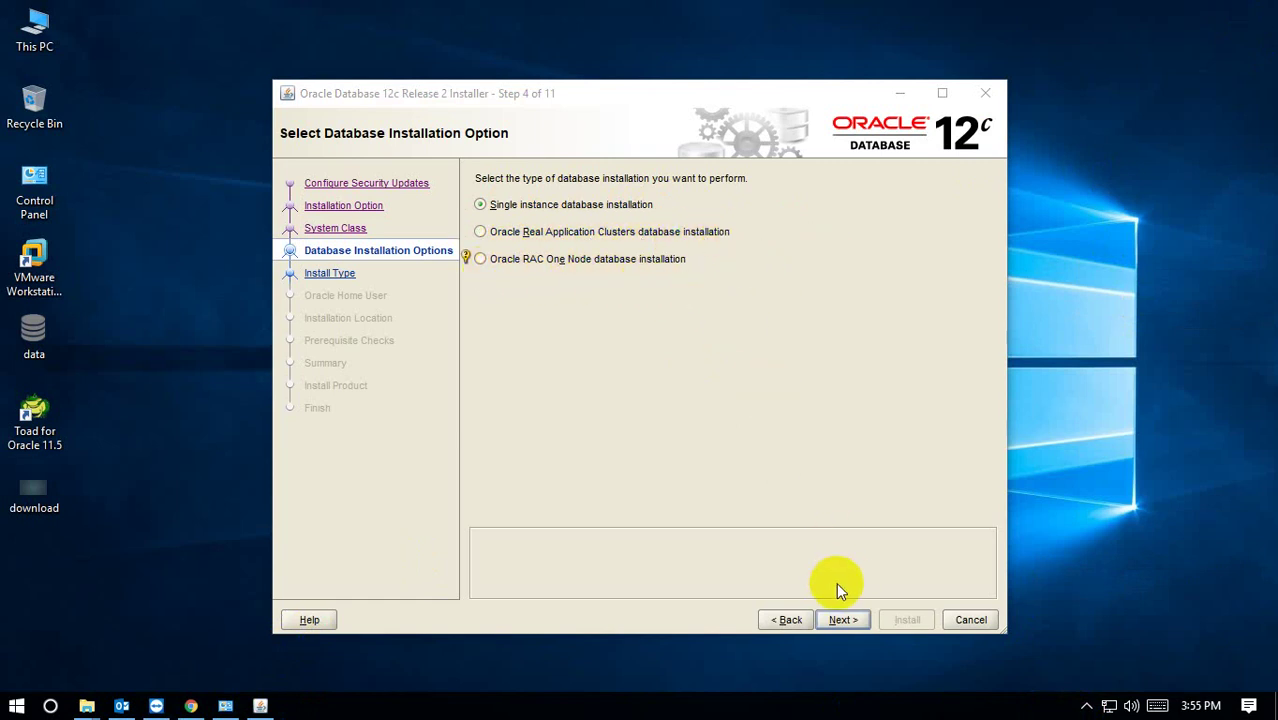
pyautogui.click(844, 619)
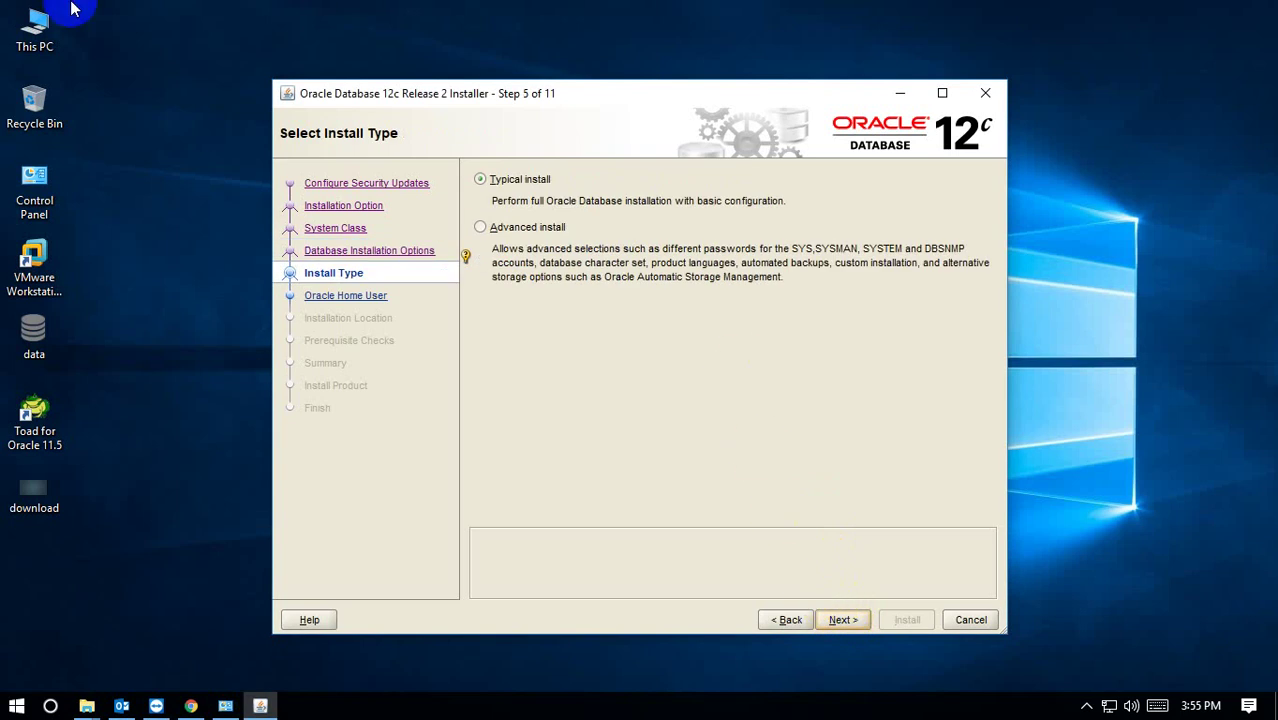
# Select Advanced install and keep Enterprise Edition (6.0GB).
pyautogui.click(488, 230)
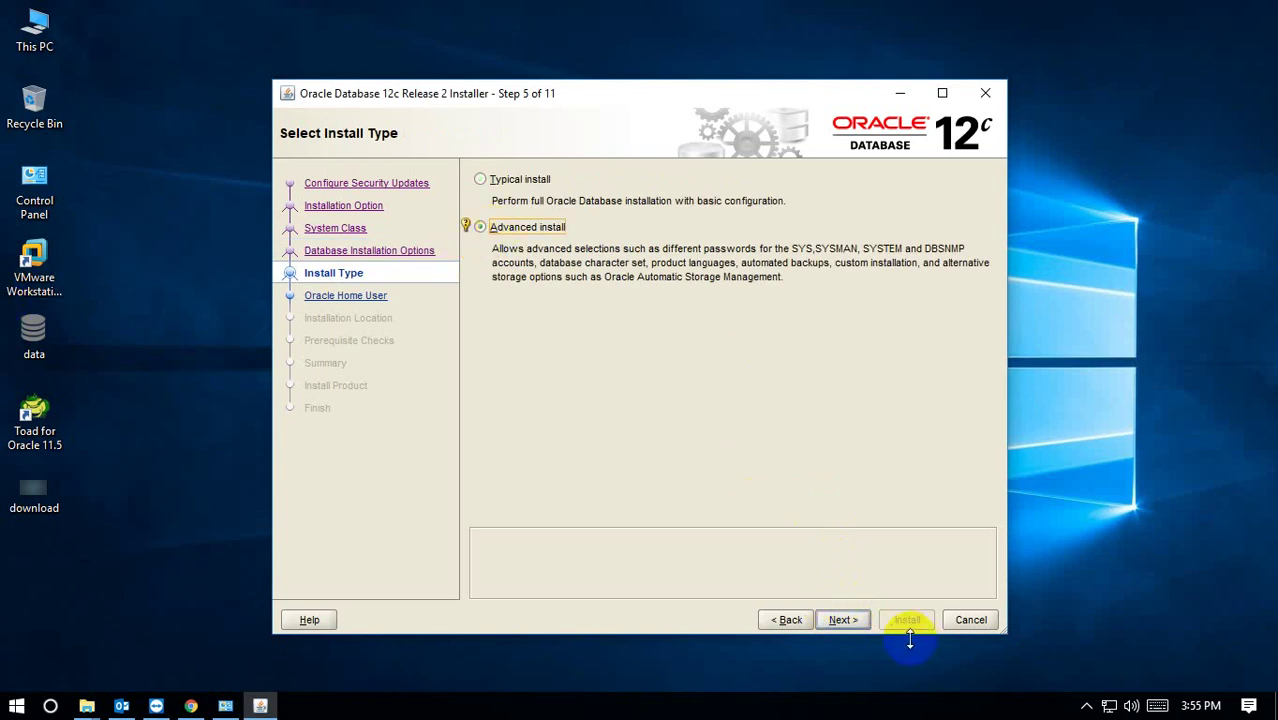
pyautogui.click(842, 619)
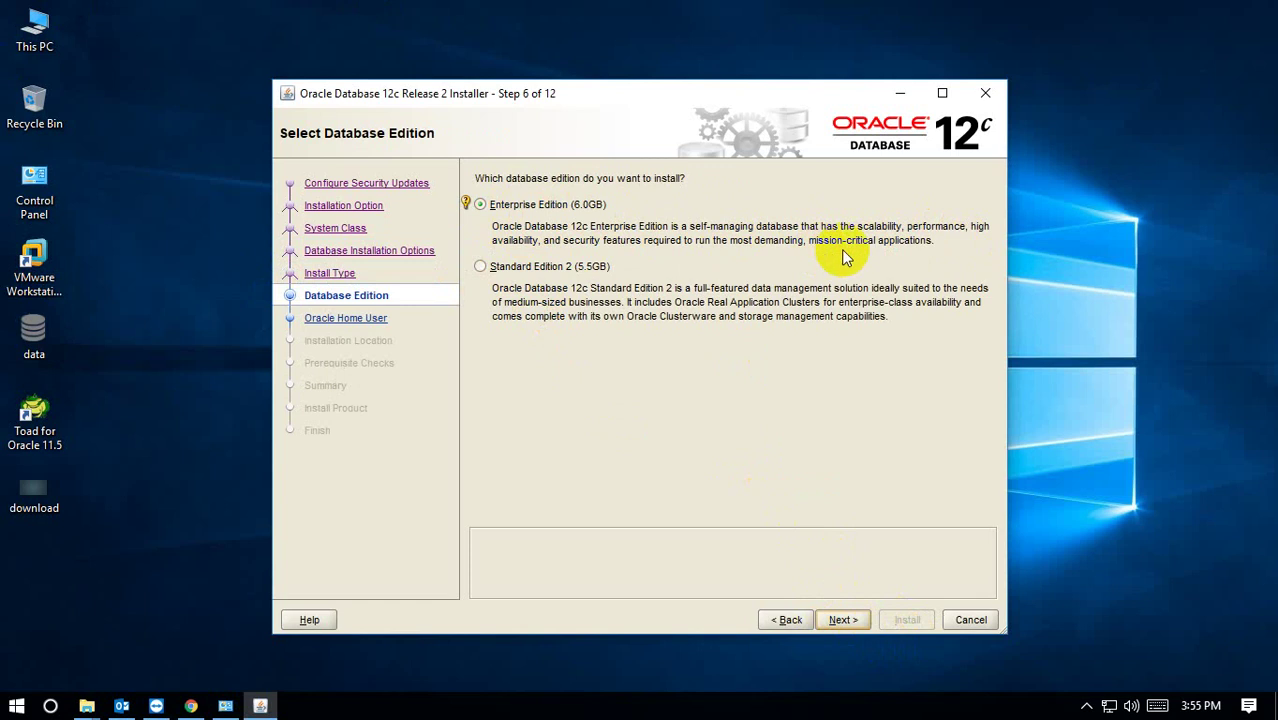
pyautogui.click(849, 627)
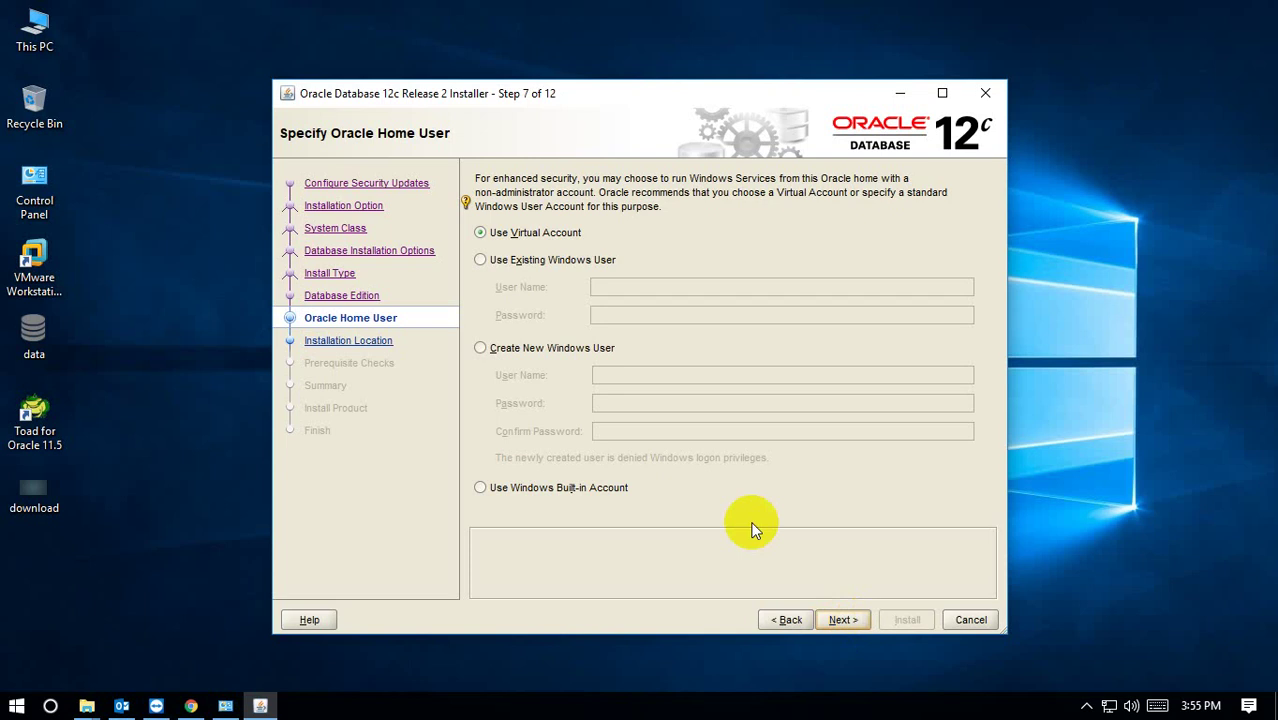
# Create new Windows user OracleHomeUser, entering its password and a matching confirmation.
pyautogui.click(519, 352)
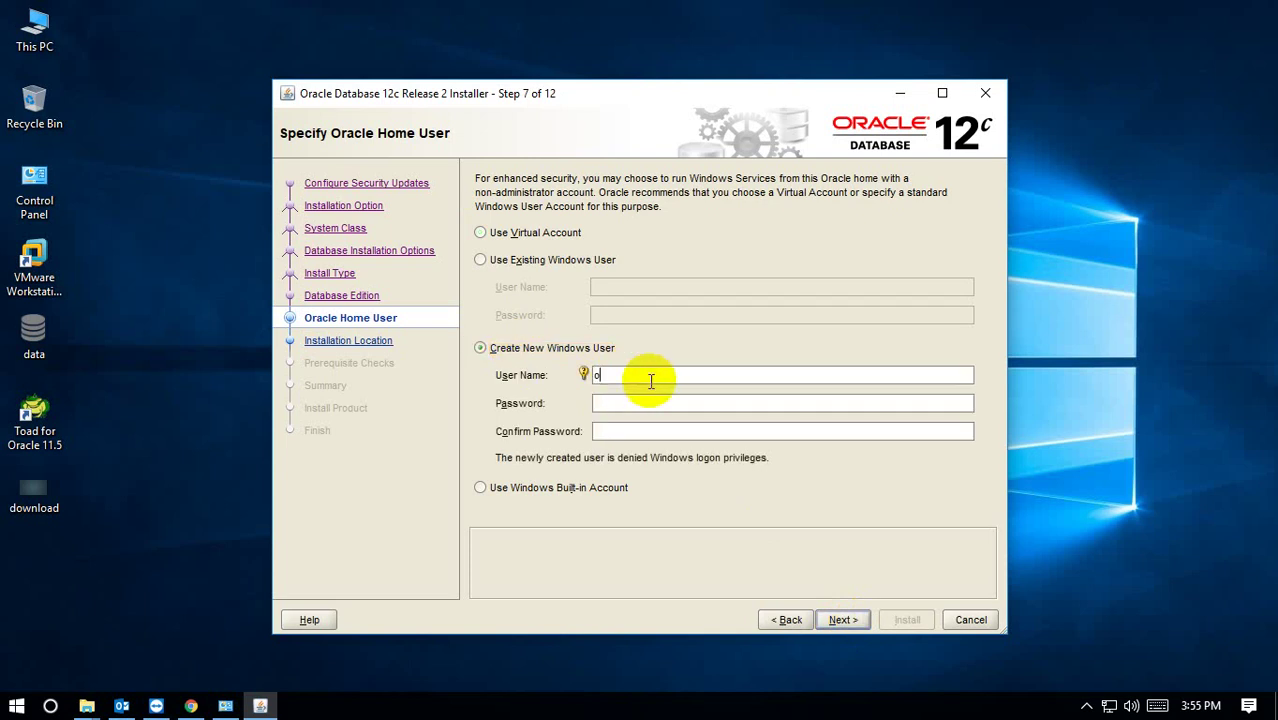
pyautogui.write('OracleHomeUser')
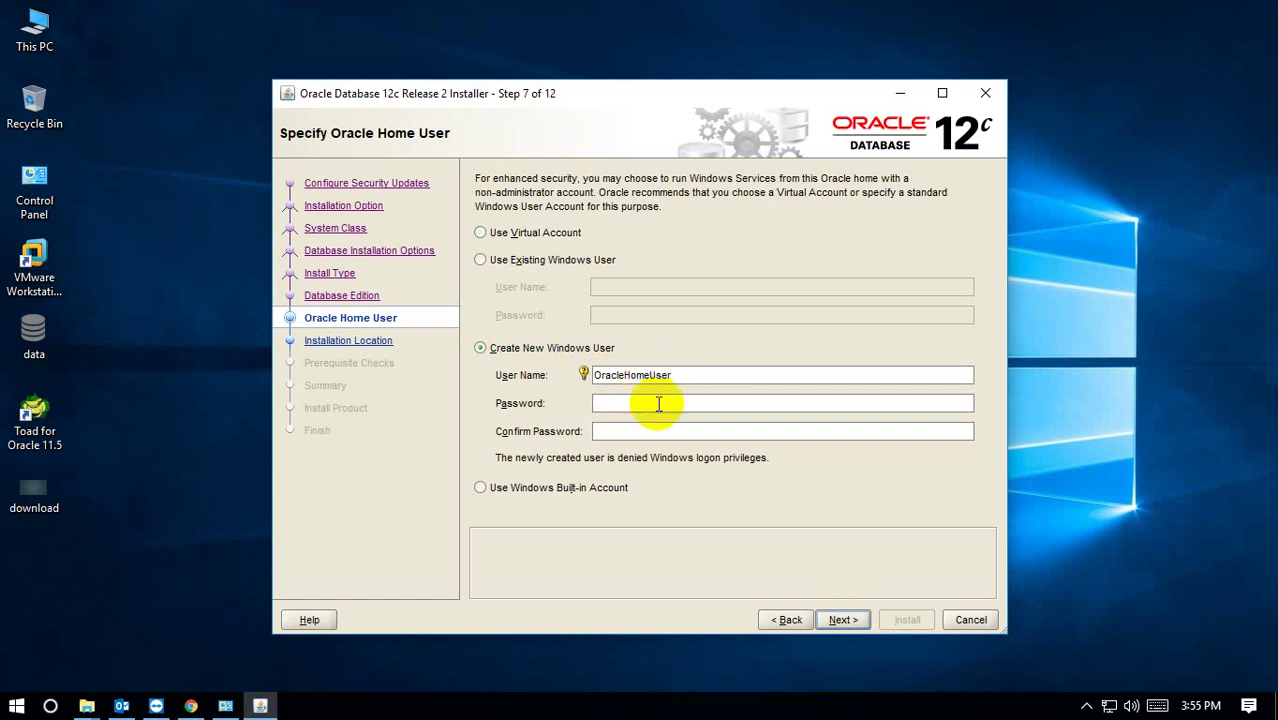
pyautogui.click(655, 403)
pyautogui.write('oracle')
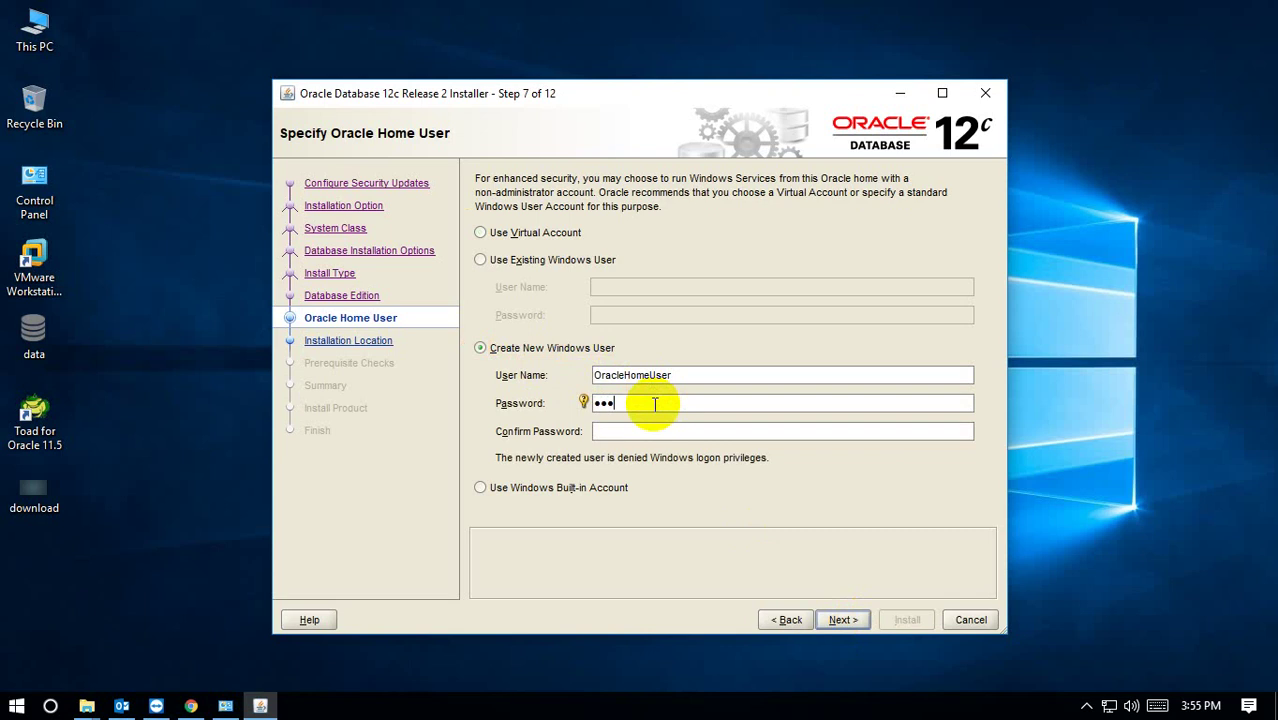
pyautogui.write('12345')
pyautogui.click(646, 428)
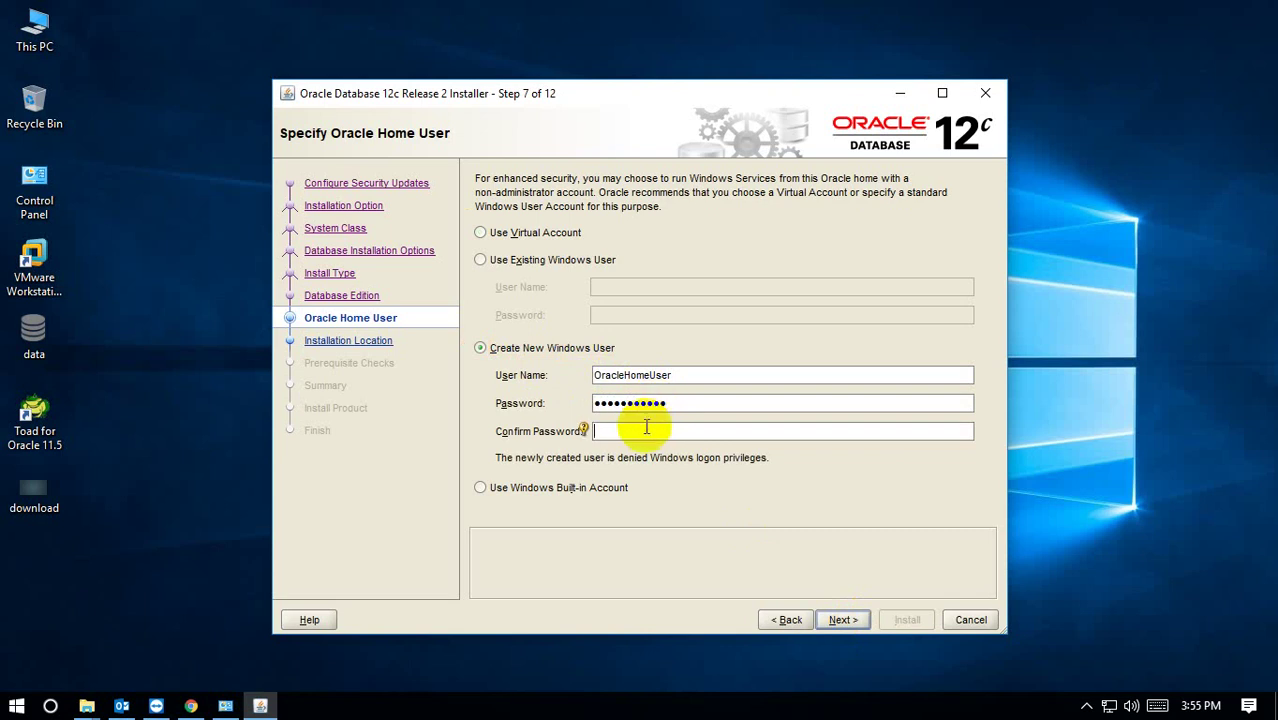
pyautogui.write('ora')
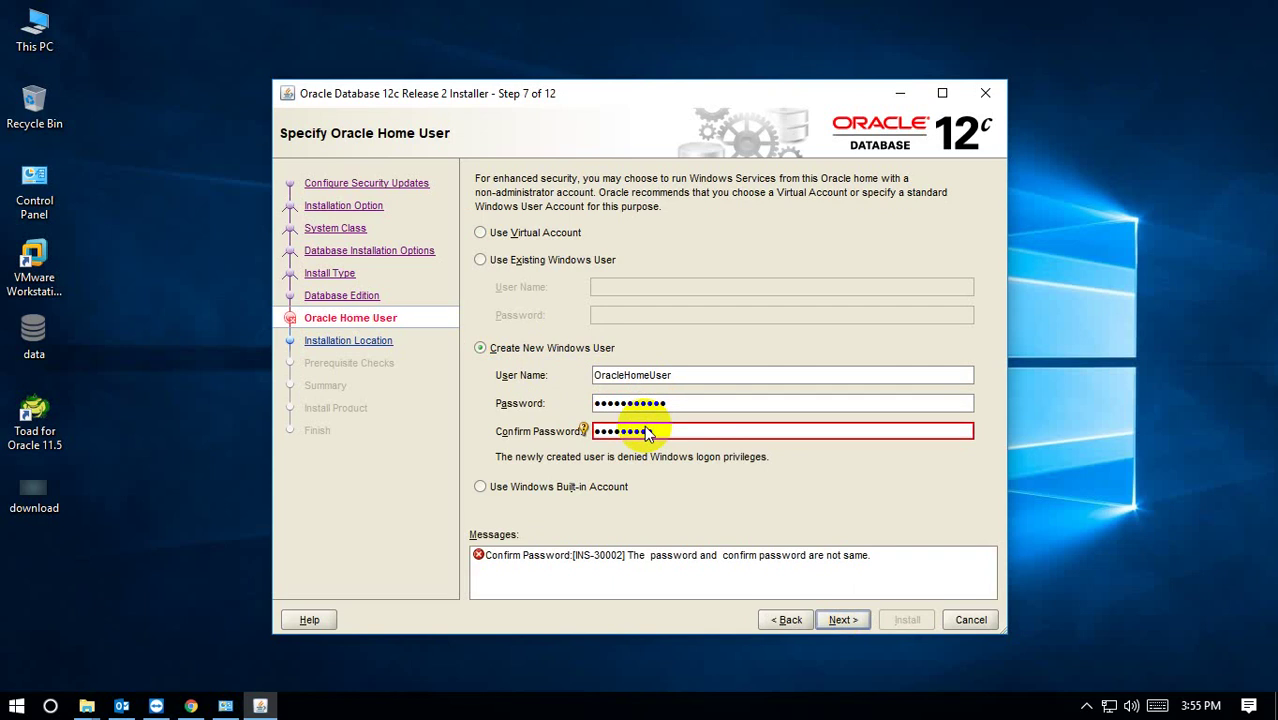
pyautogui.press('BackSpace')
pyautogui.press('BackSpace')
pyautogui.press('BackSpace')
pyautogui.press('BackSpace')
pyautogui.press('BackSpace')
pyautogui.press('BackSpace')
pyautogui.press('BackSpace')
pyautogui.press('BackSpace')
pyautogui.write('or1234')
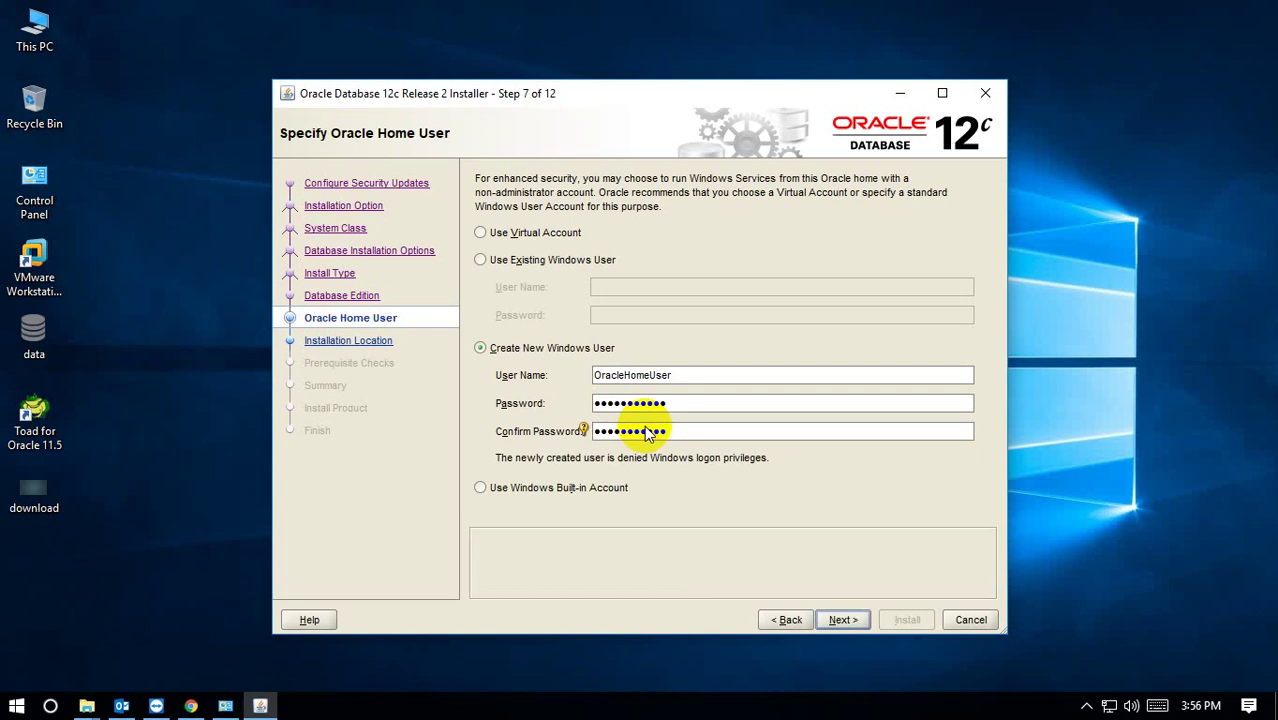
pyautogui.click(842, 621)
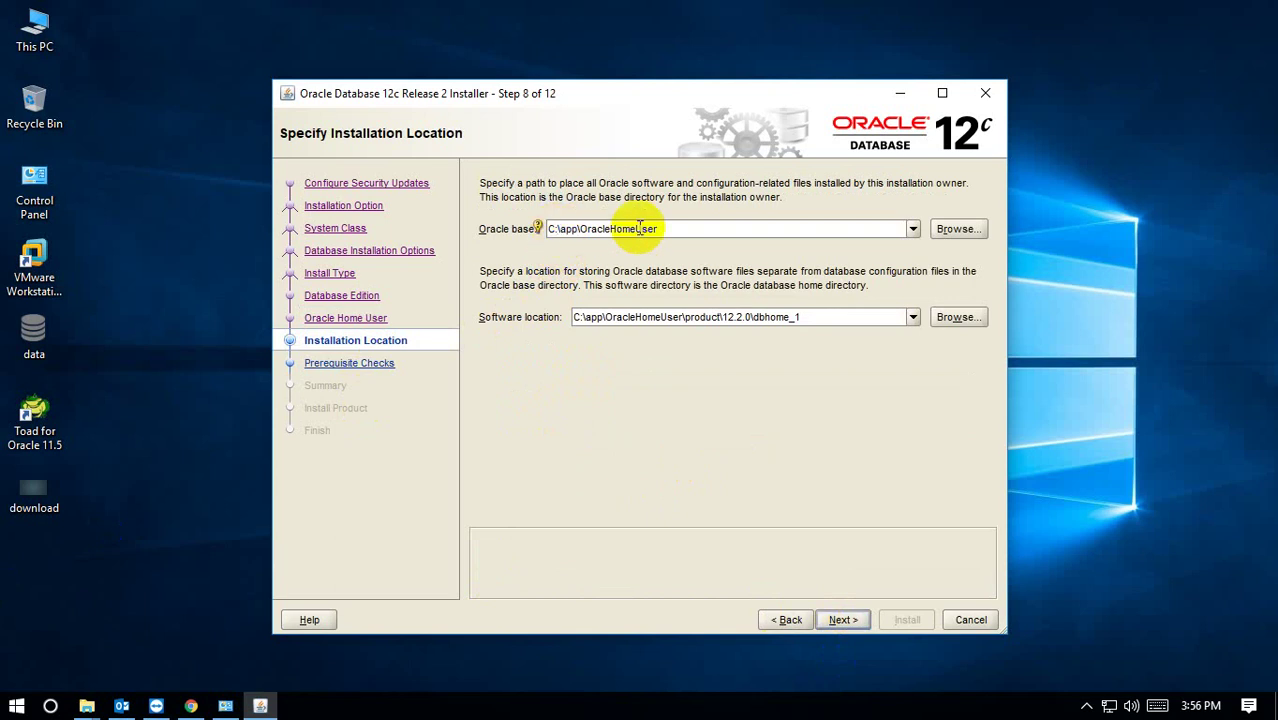
# Set Oracle base to C:\Oracle\app\OracleHomeUser and keep General Purpose / Transaction Processing.
pyautogui.write('\\')
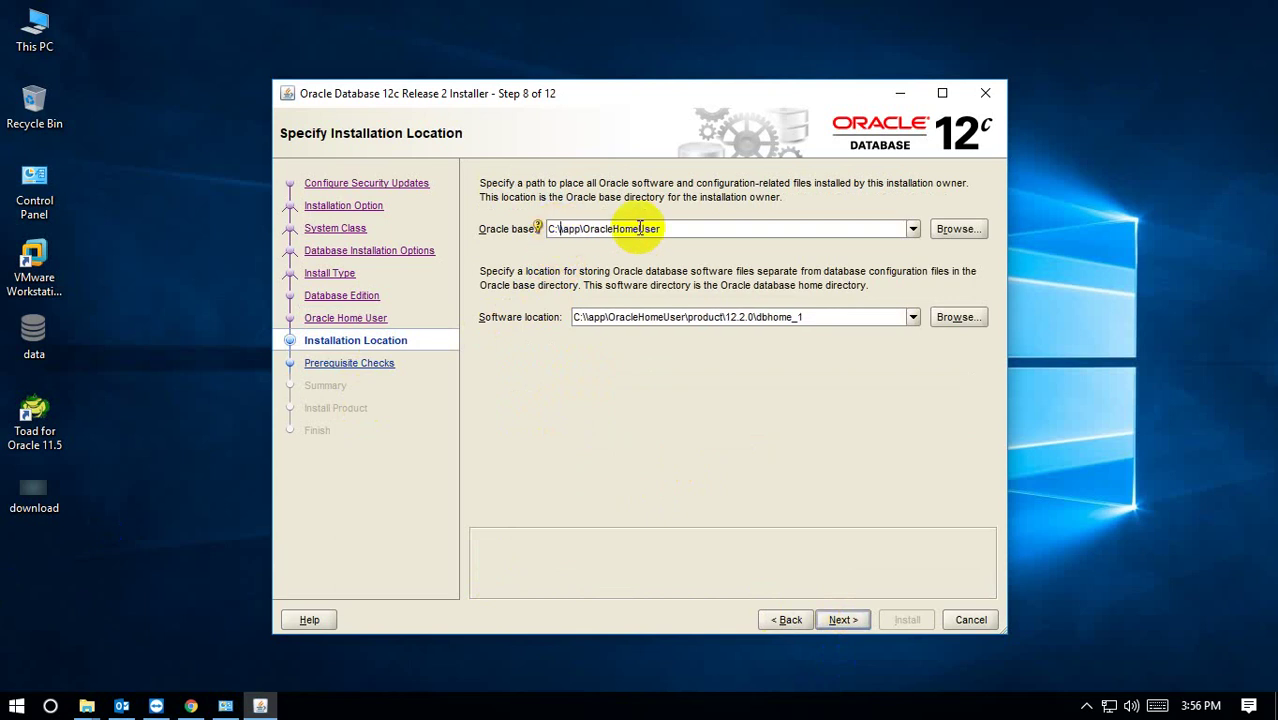
pyautogui.write('Oralc')
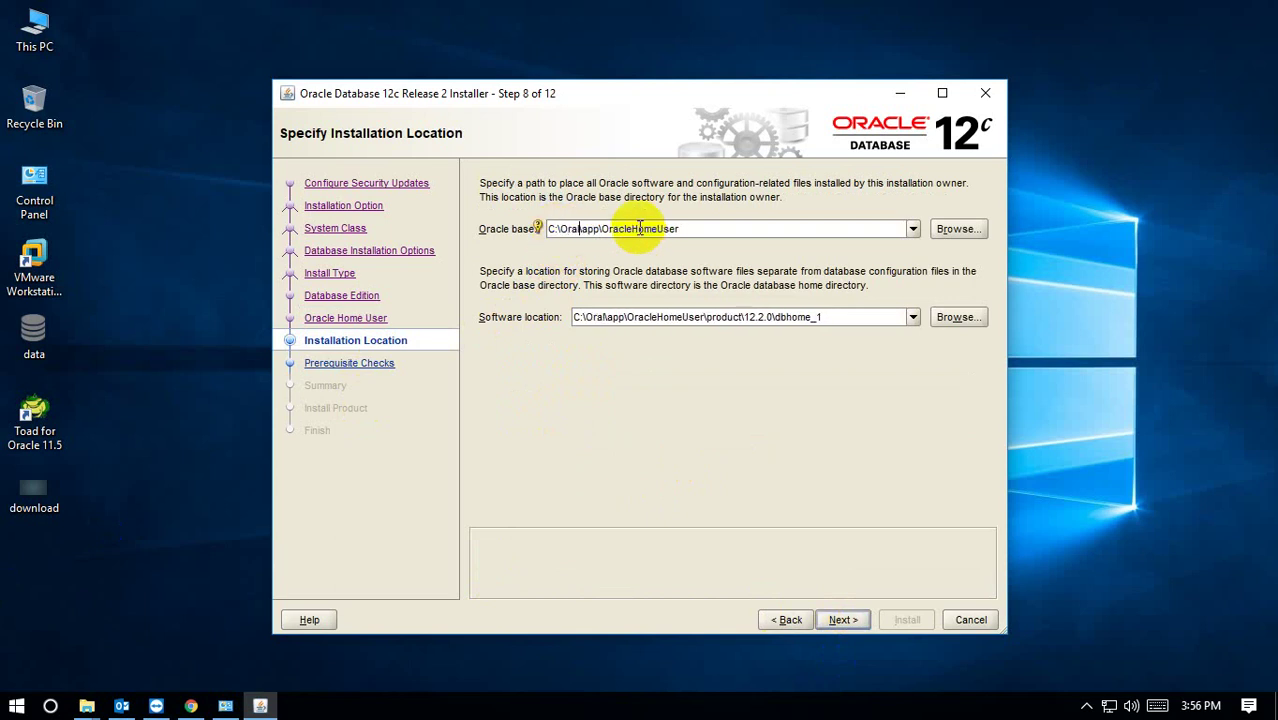
pyautogui.press('BackSpace')
pyautogui.press('BackSpace')
pyautogui.write('cle')
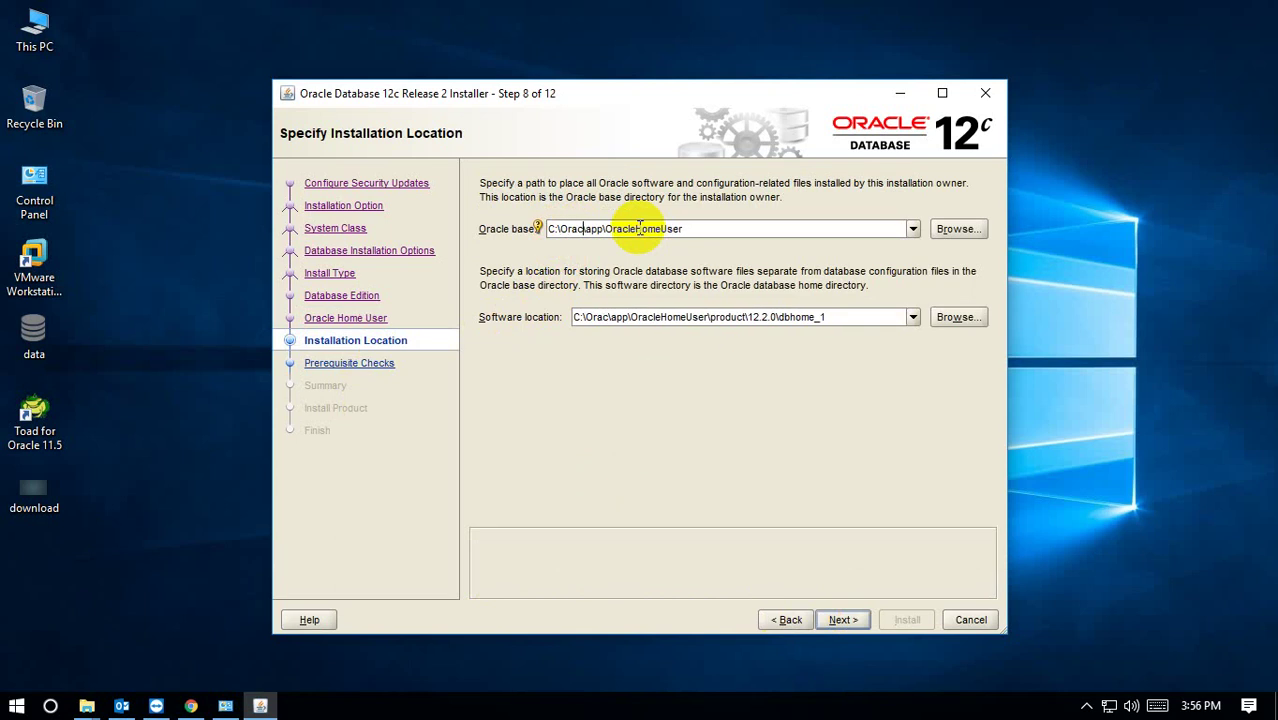
pyautogui.write('\\')
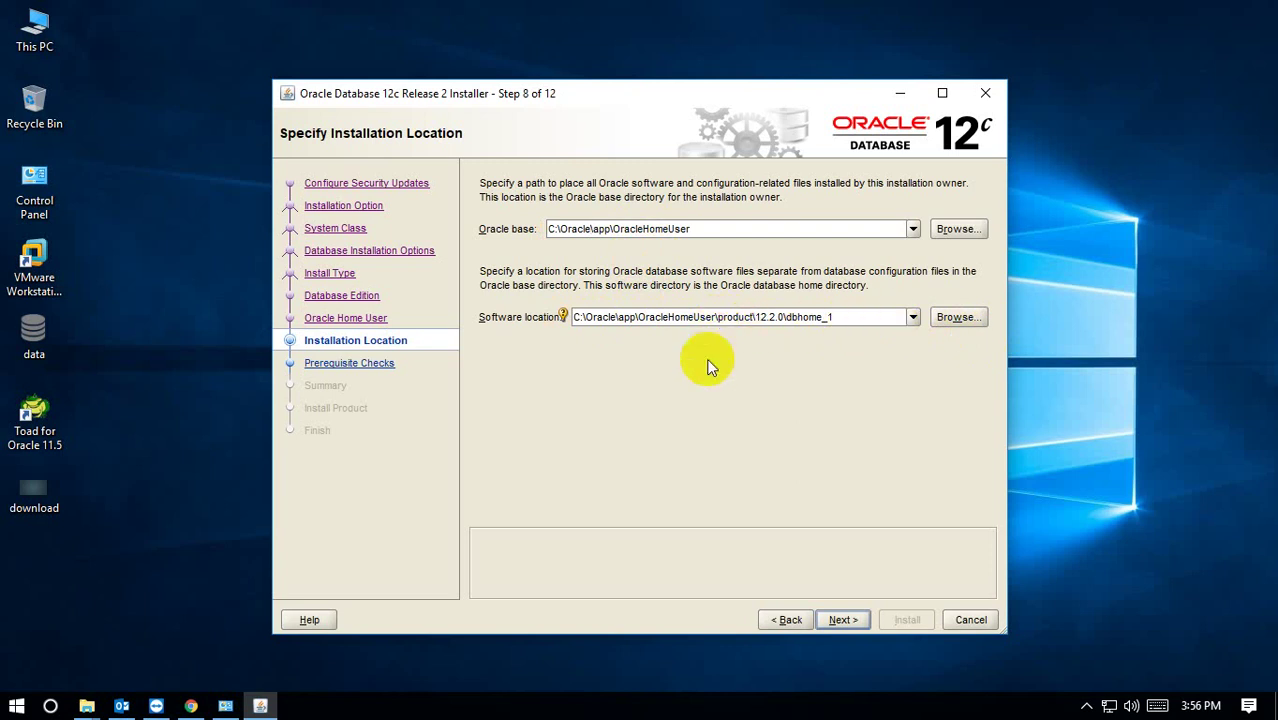
pyautogui.click(842, 621)
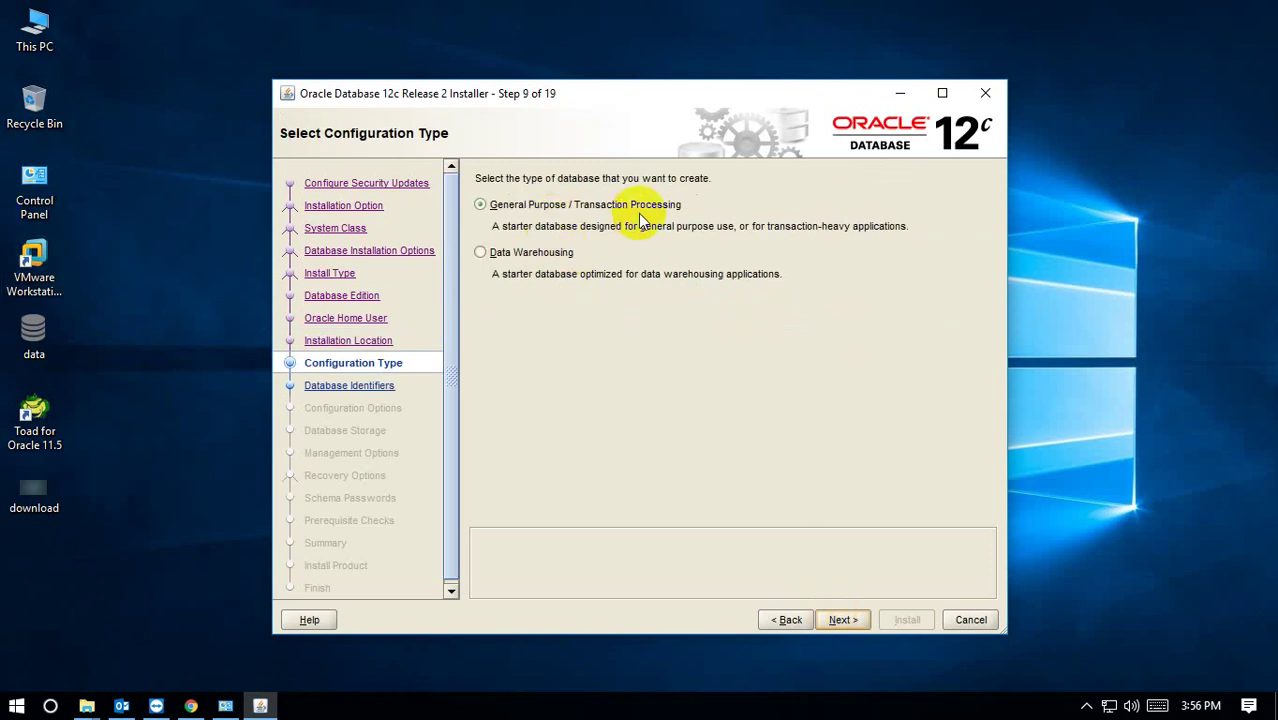
pyautogui.click(862, 619)
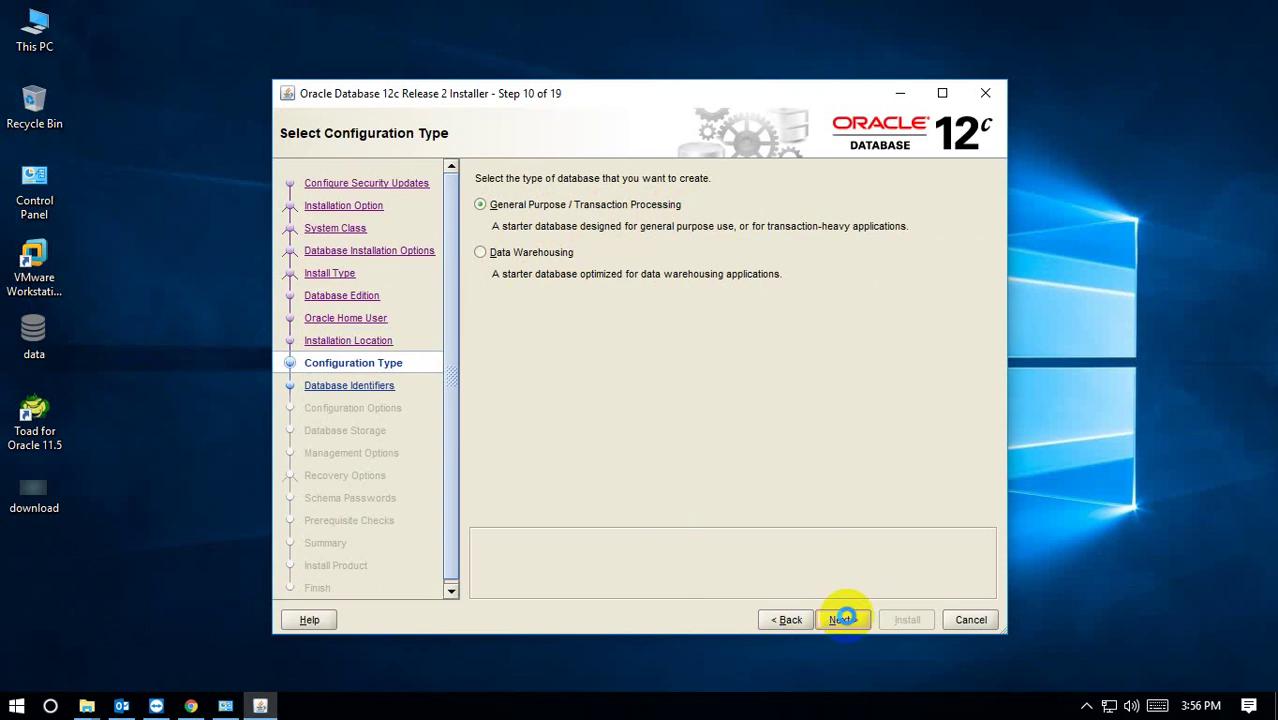
pyautogui.click(842, 619)
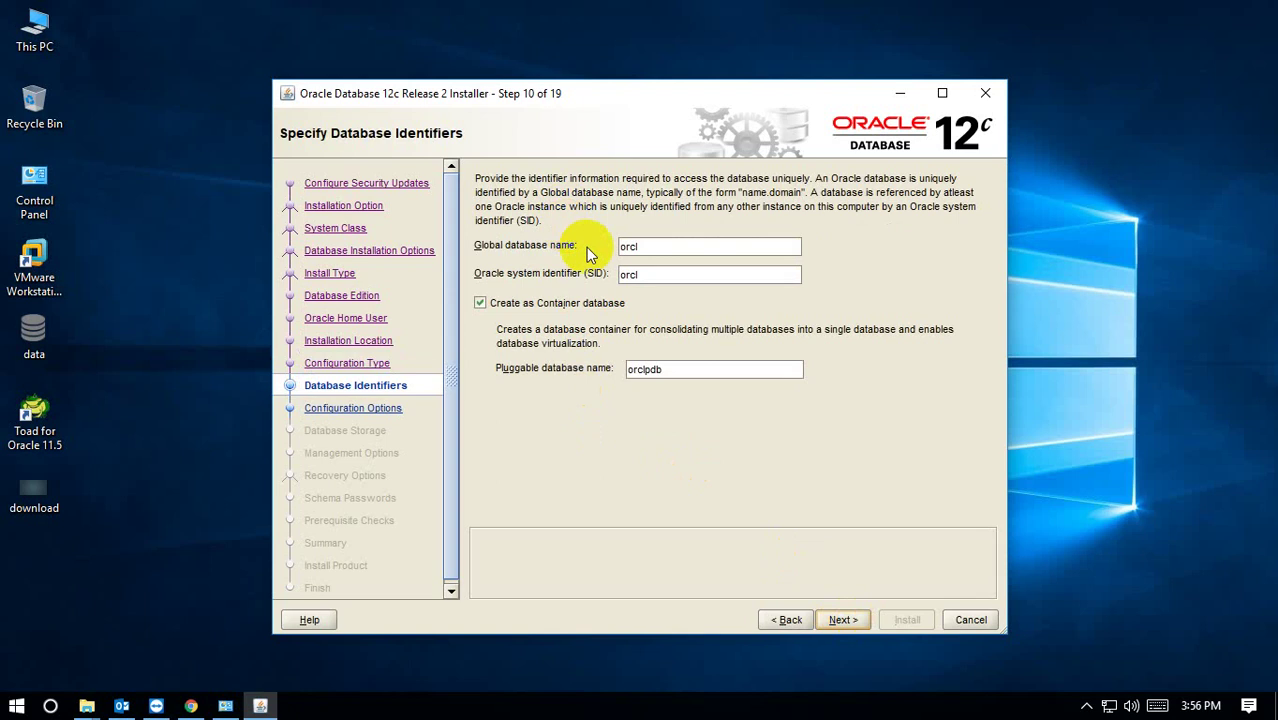
# Make orcl a non-container database and enable Install sample schemas.
pyautogui.click(480, 303)
pyautogui.click(840, 619)
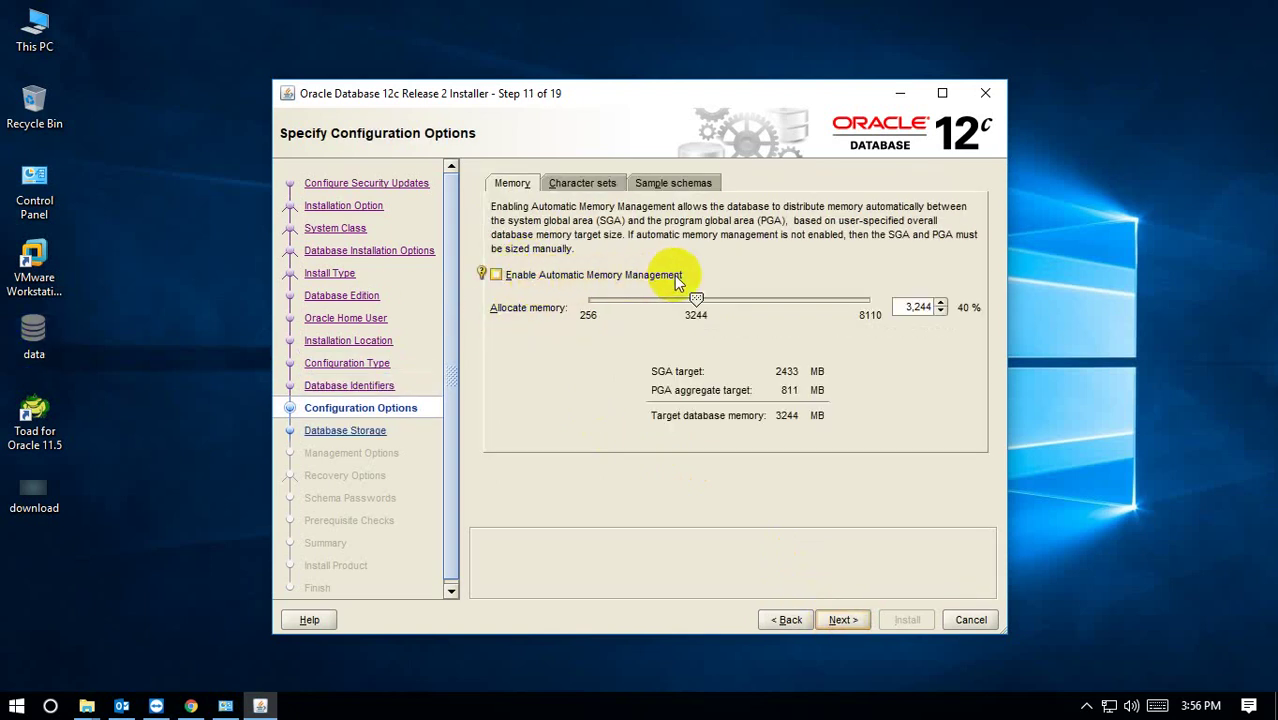
pyautogui.click(578, 182)
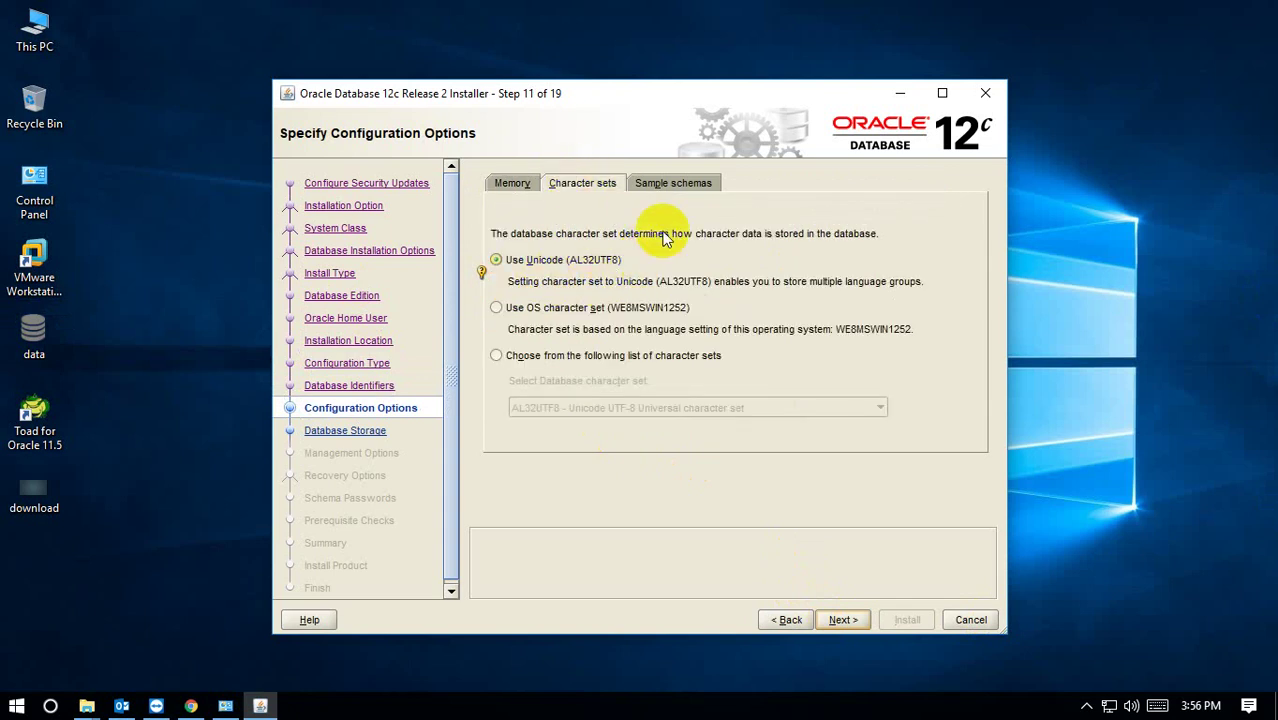
pyautogui.click(660, 186)
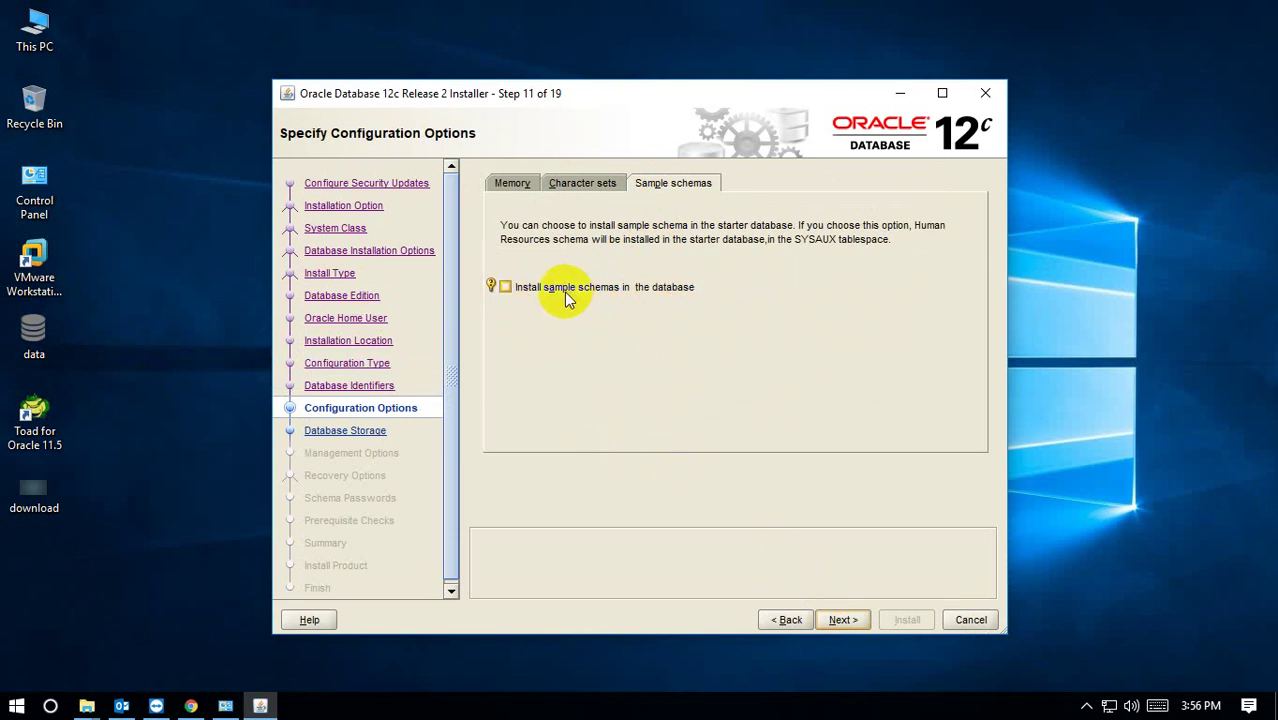
pyautogui.click(670, 289)
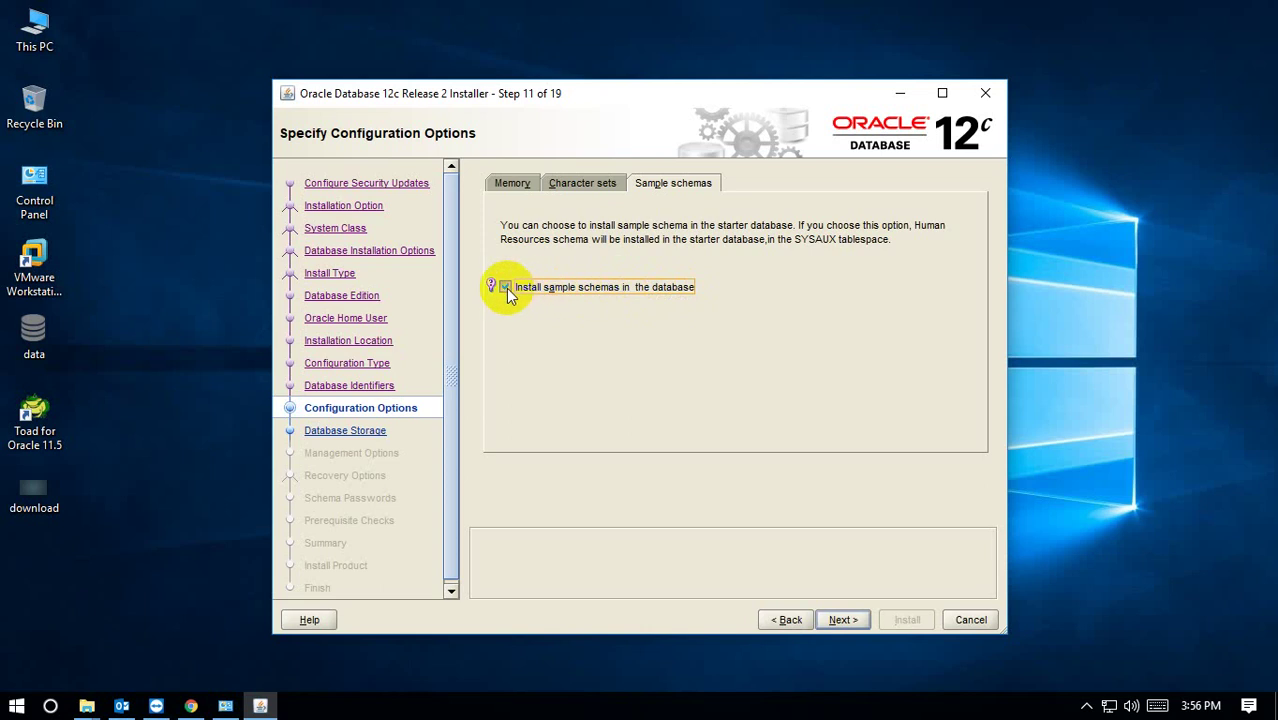
pyautogui.click(507, 186)
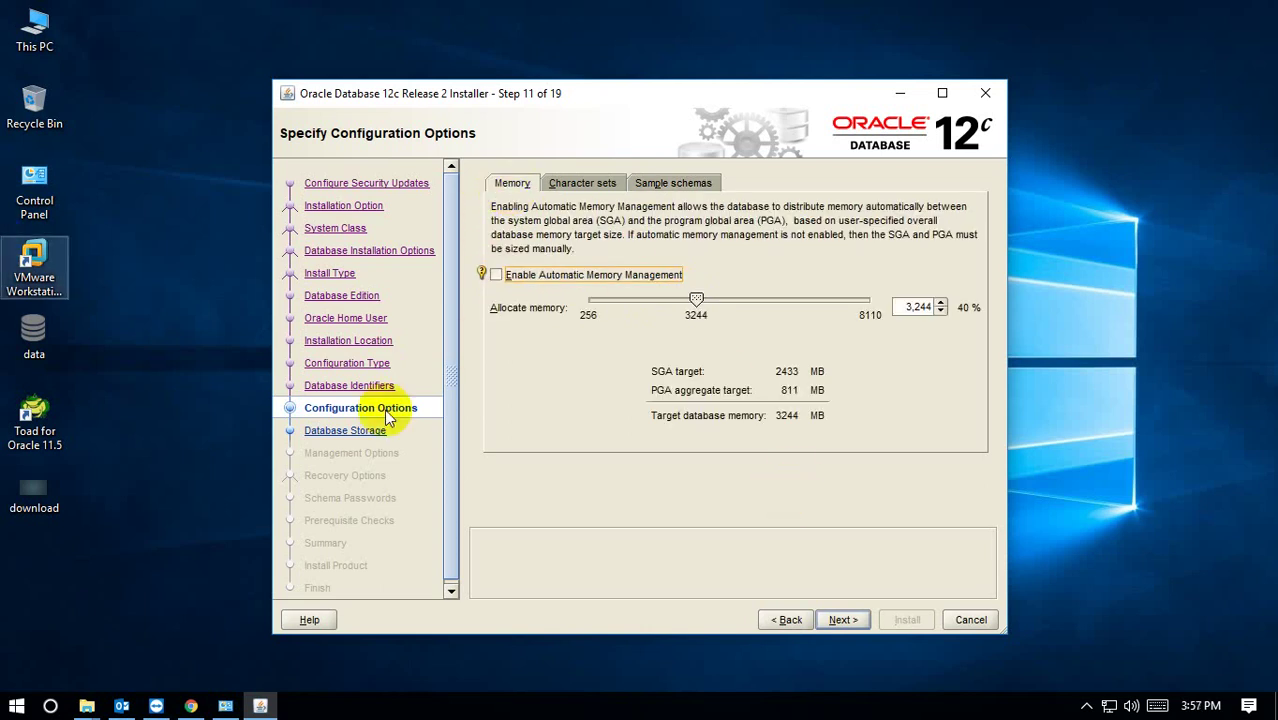
pyautogui.click(842, 619)
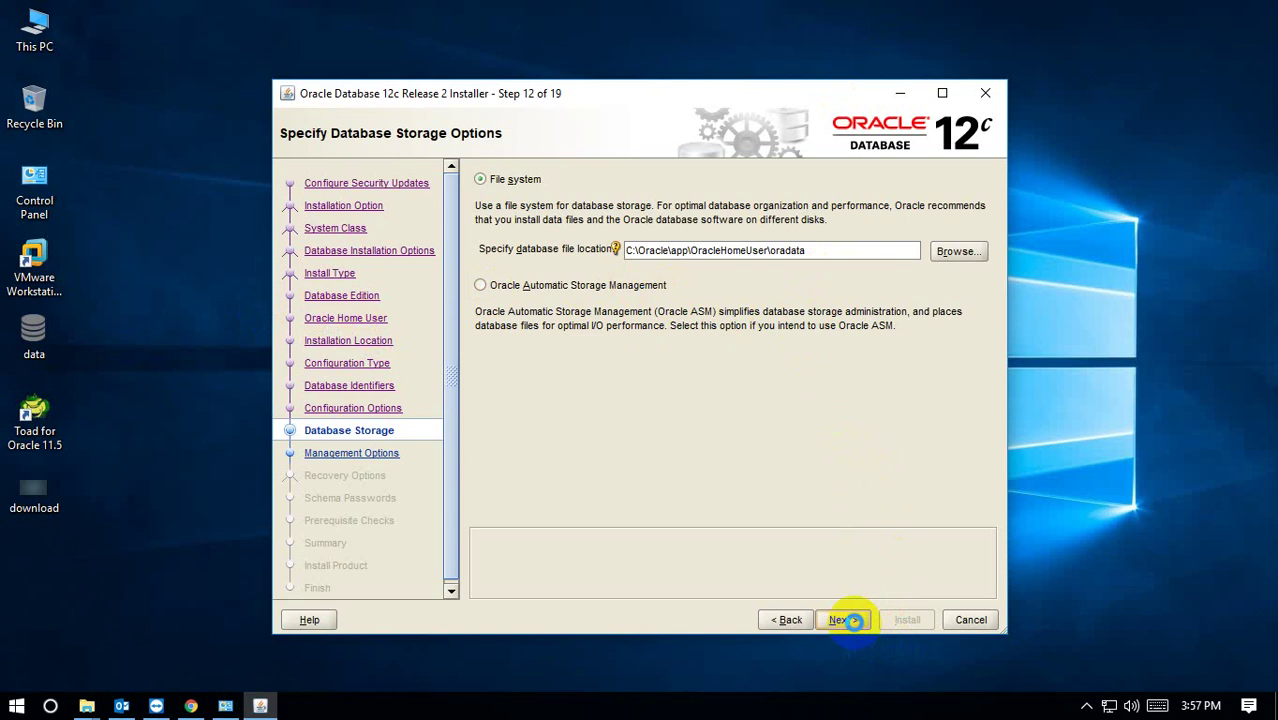
# Keep file-system storage with EM Cloud Control registration and recovery both left off.
pyautogui.click(851, 620)
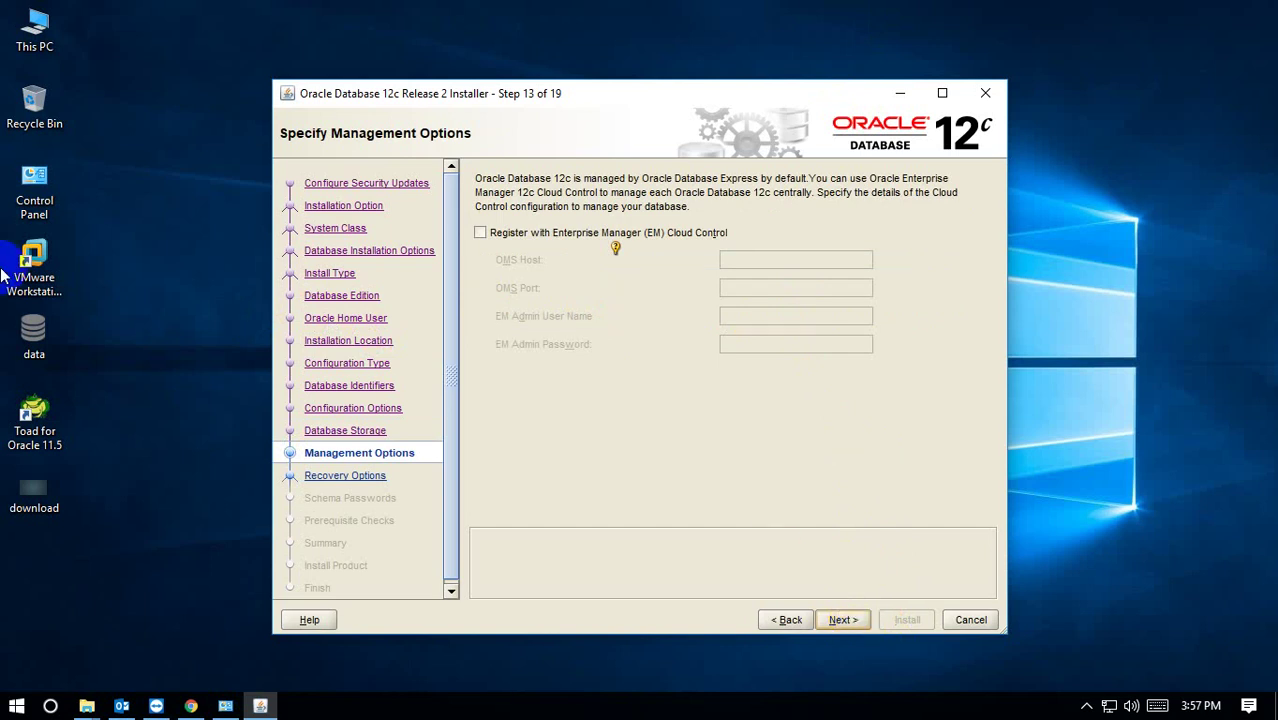
pyautogui.click(481, 233)
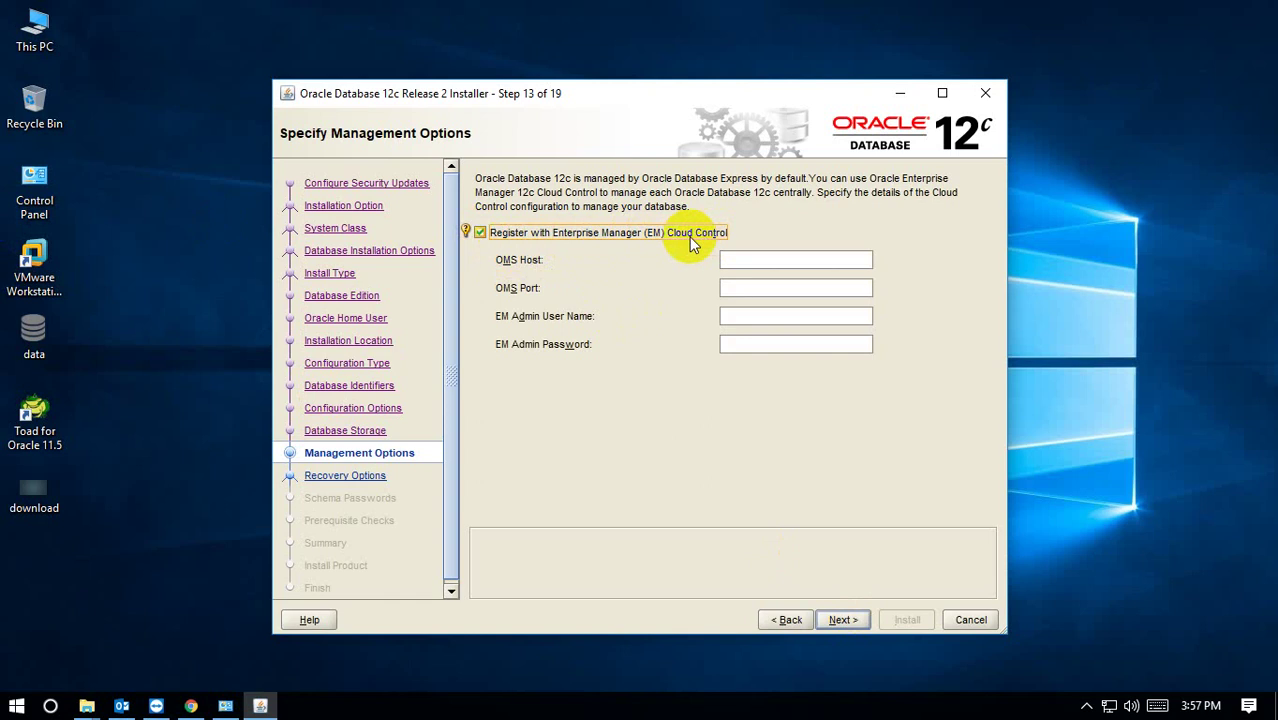
pyautogui.click(482, 236)
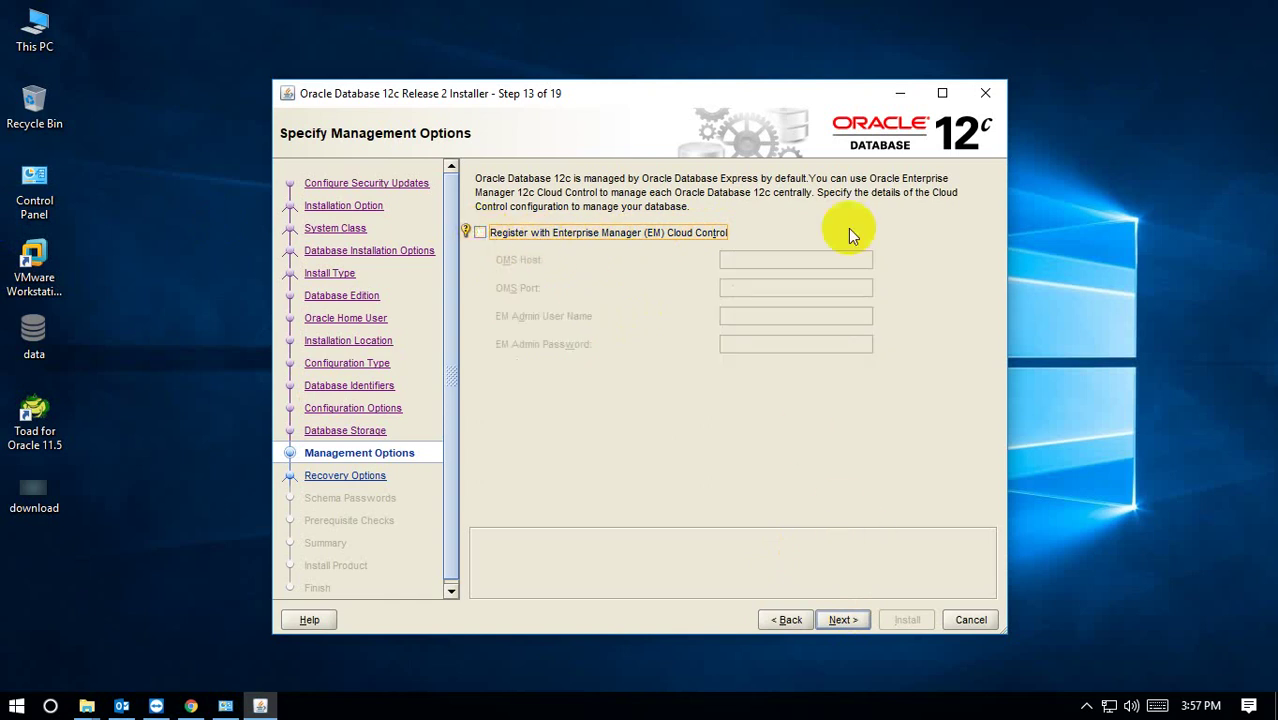
pyautogui.click(831, 614)
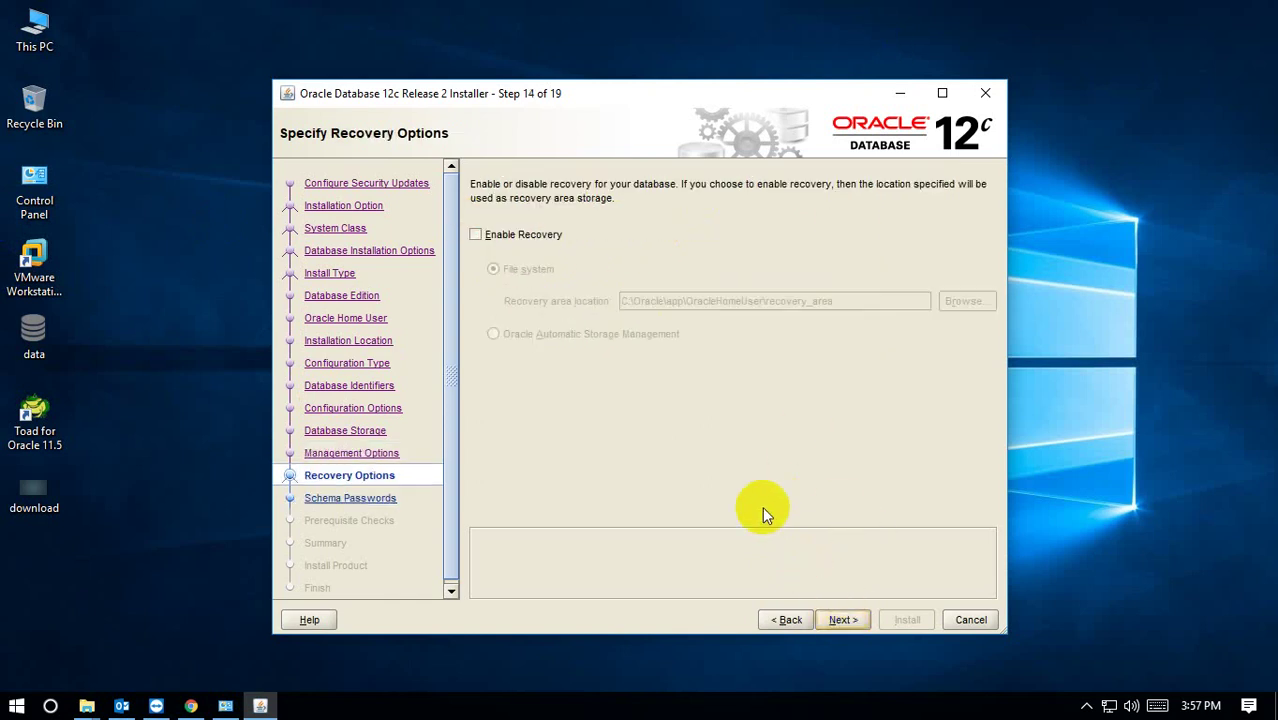
pyautogui.click(512, 238)
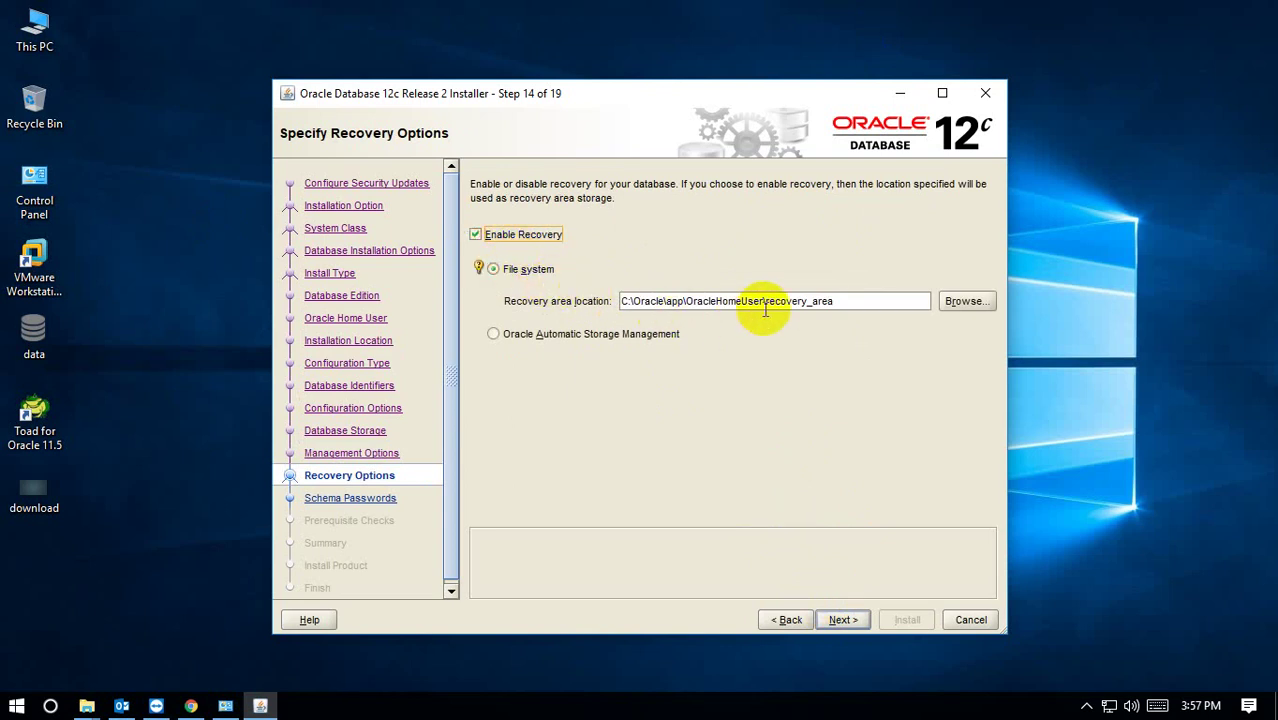
pyautogui.click(516, 240)
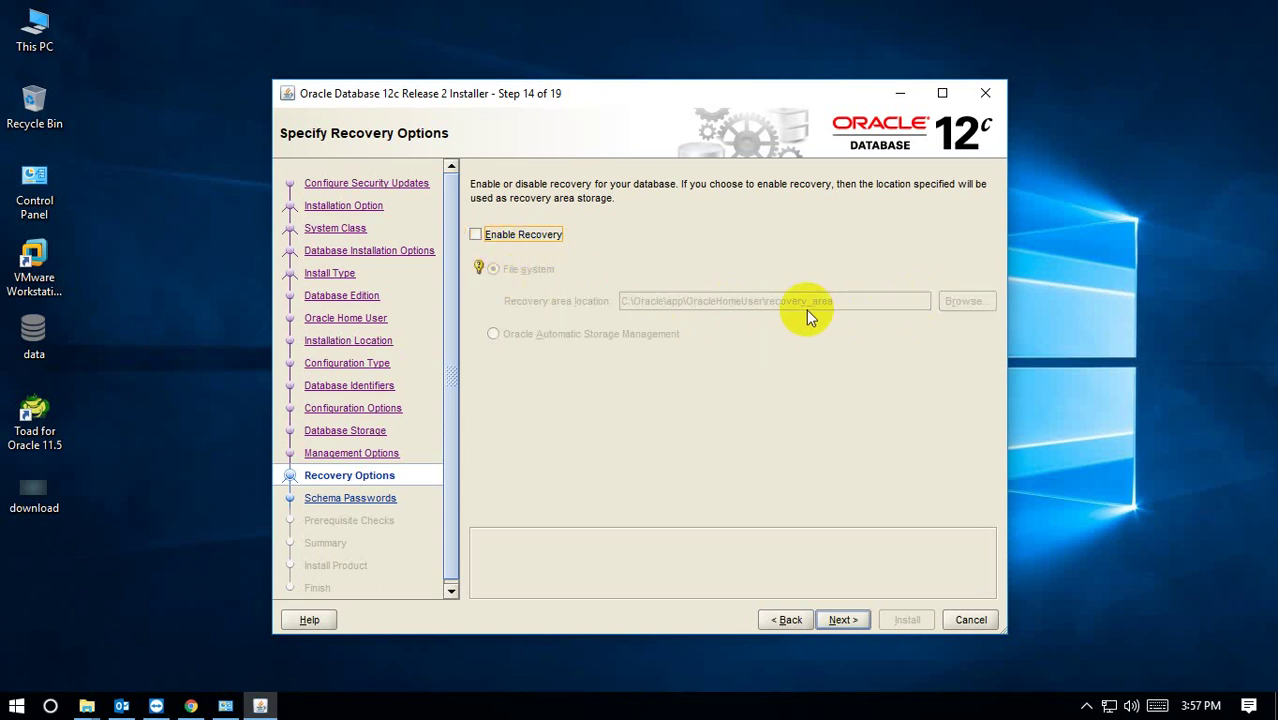
pyautogui.click(850, 620)
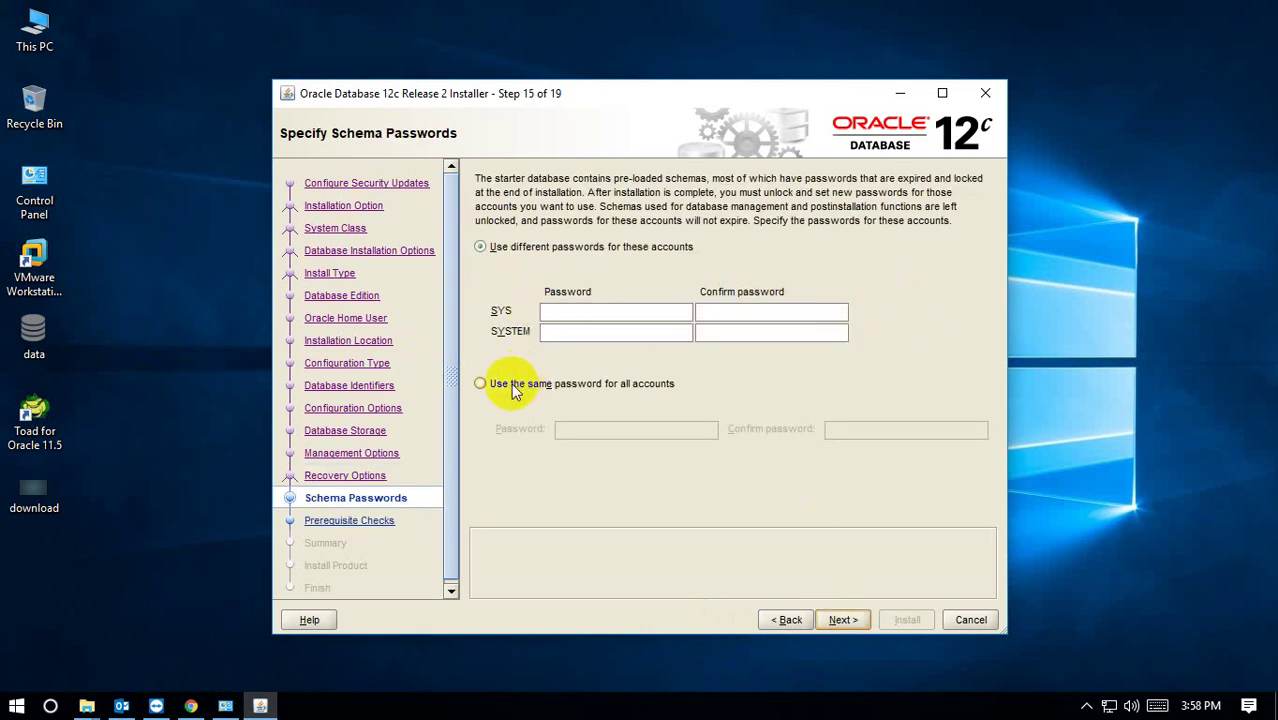
# Use one shared password for all schema accounts, entering and confirming it.
pyautogui.click(511, 383)
pyautogui.click(650, 428)
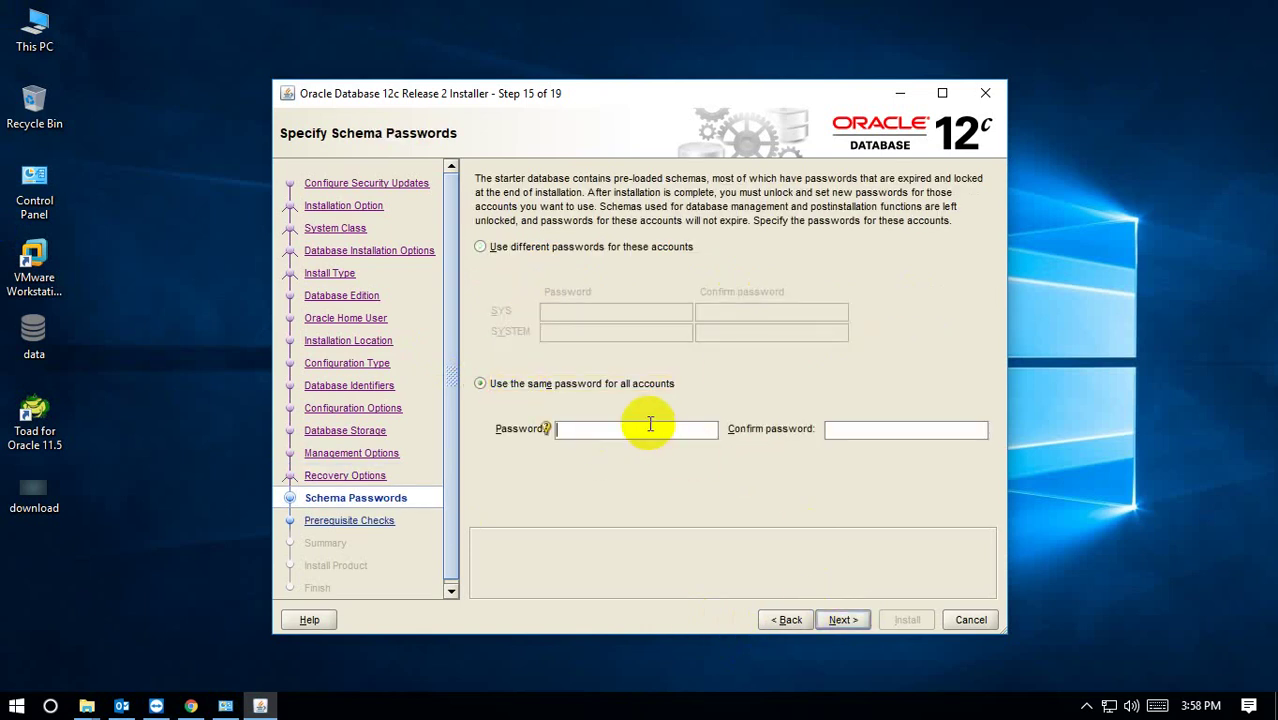
pyautogui.write('o')
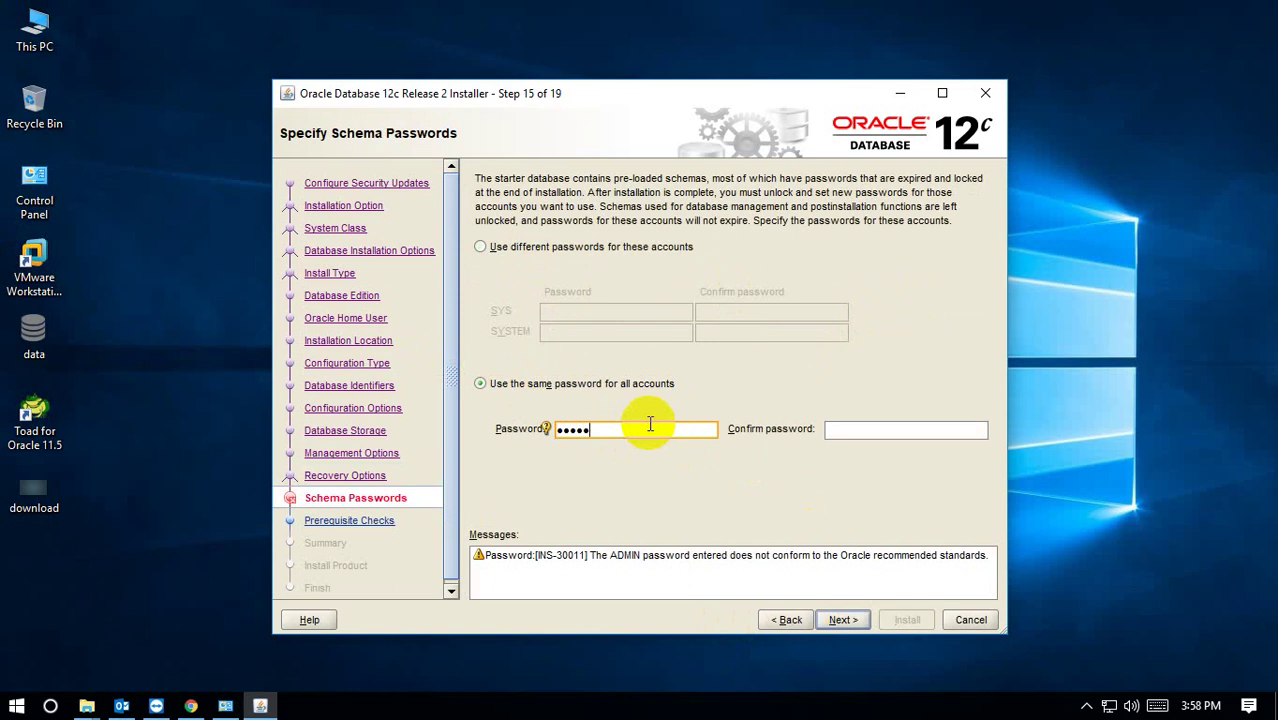
pyautogui.write('2')
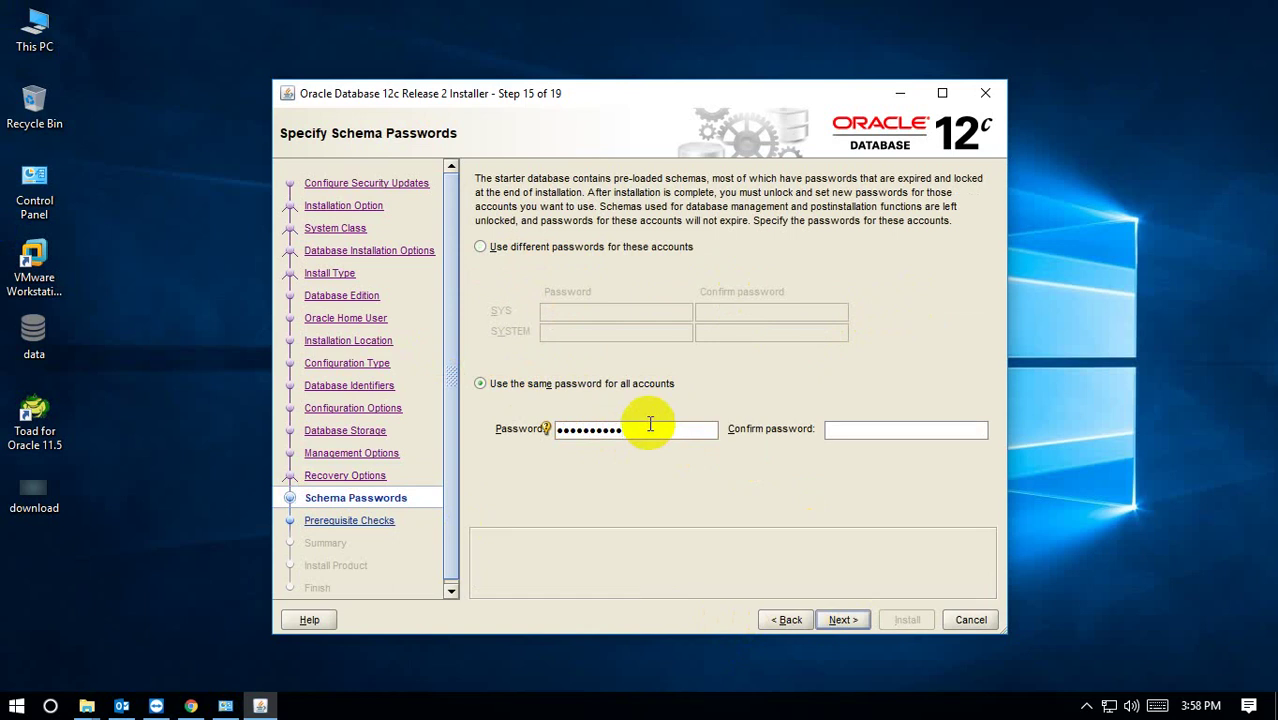
pyautogui.write('o')
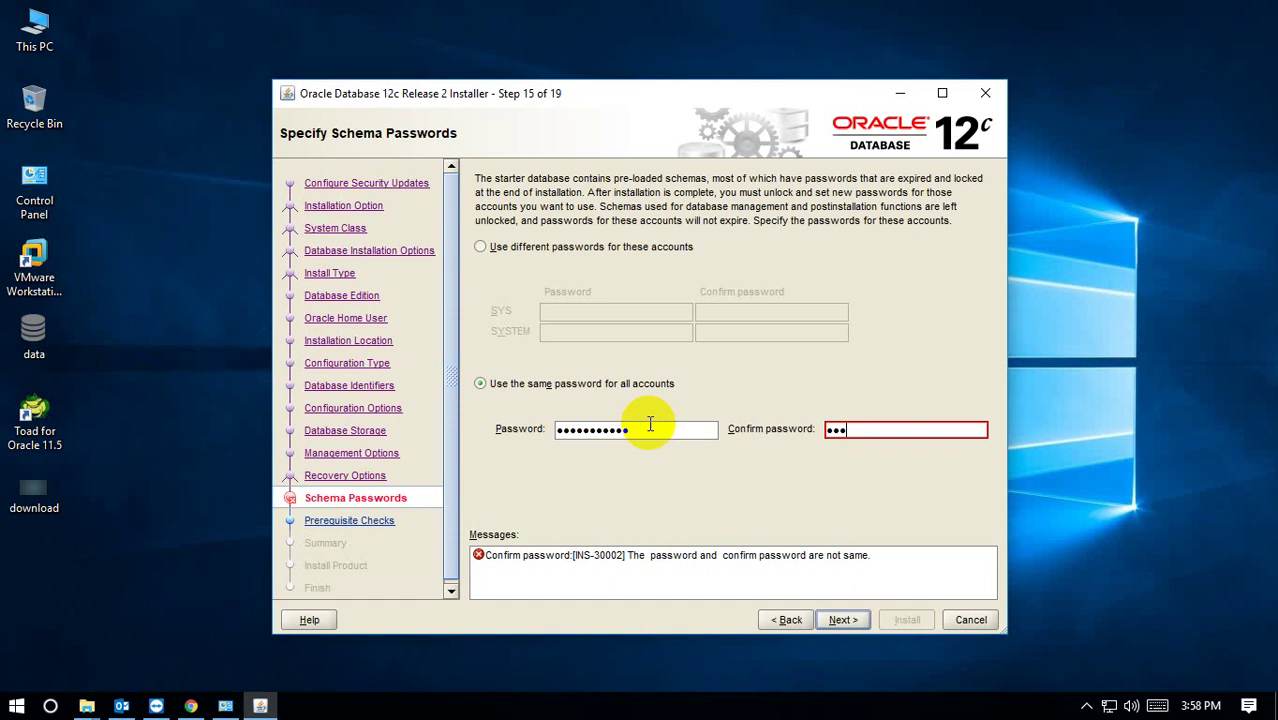
pyautogui.press('BackSpace')
pyautogui.write('or')
pyautogui.press('BackSpace')
pyautogui.press('BackSpace')
pyautogui.press('BackSpace')
pyautogui.write('ore')
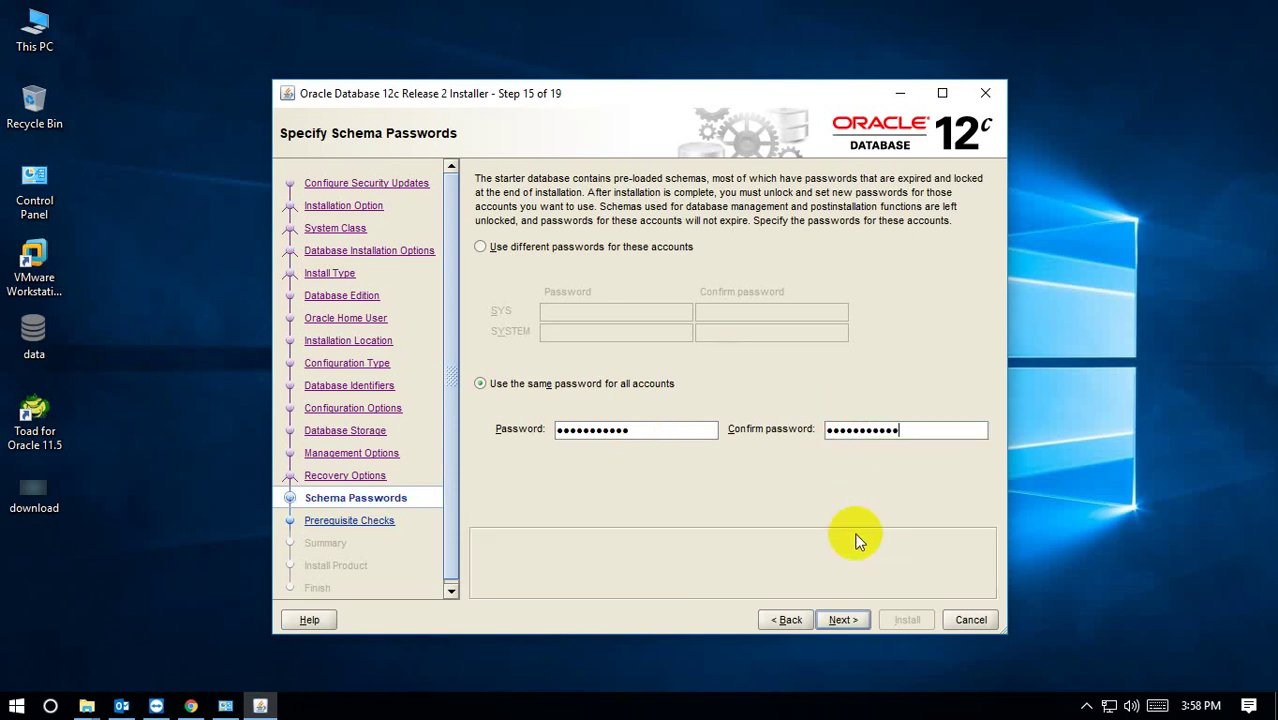
pyautogui.click(844, 618)
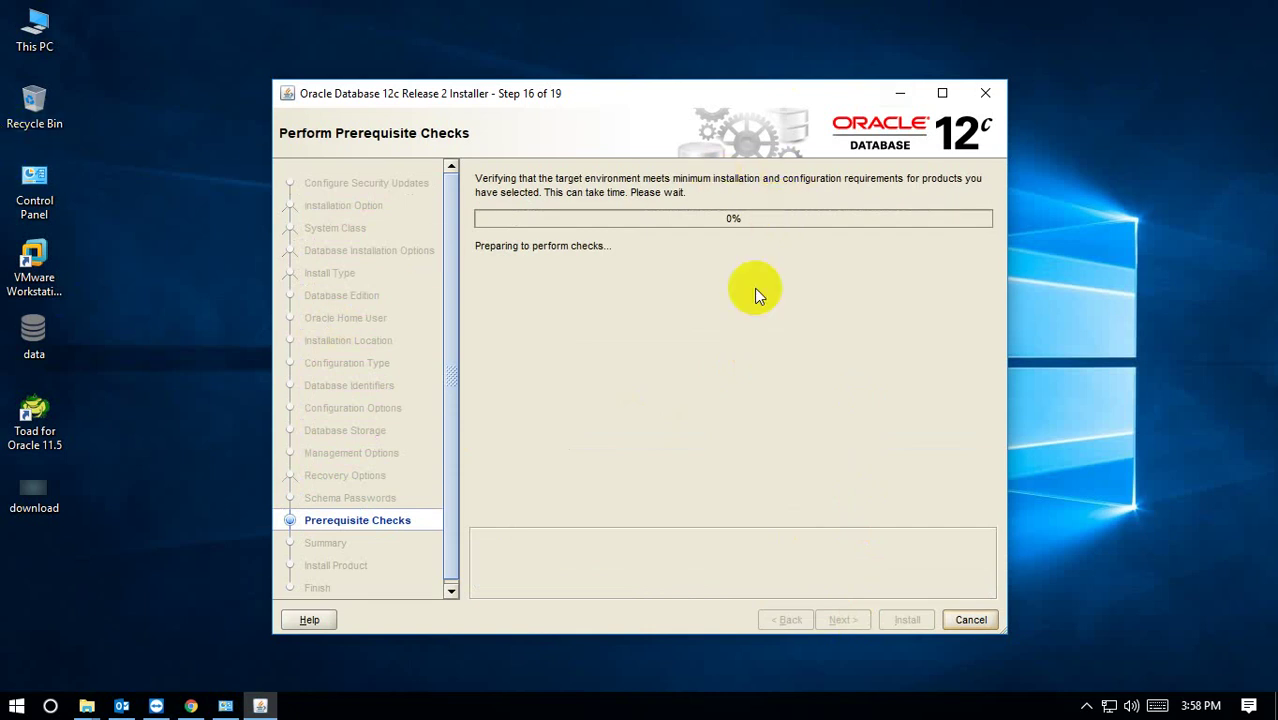
# Ignore the failed PATH prerequisite check, confirm proceeding, and start the installation from the Summary page.
pyautogui.click(1086, 706)
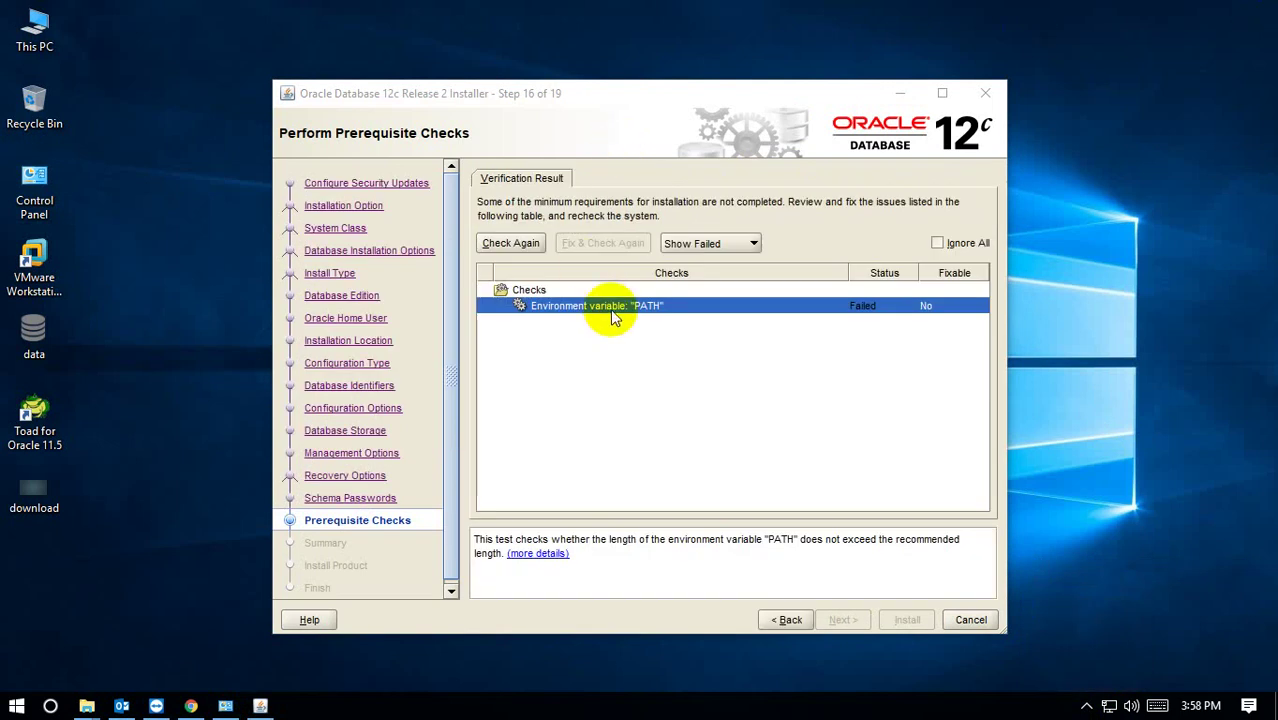
pyautogui.click(700, 310)
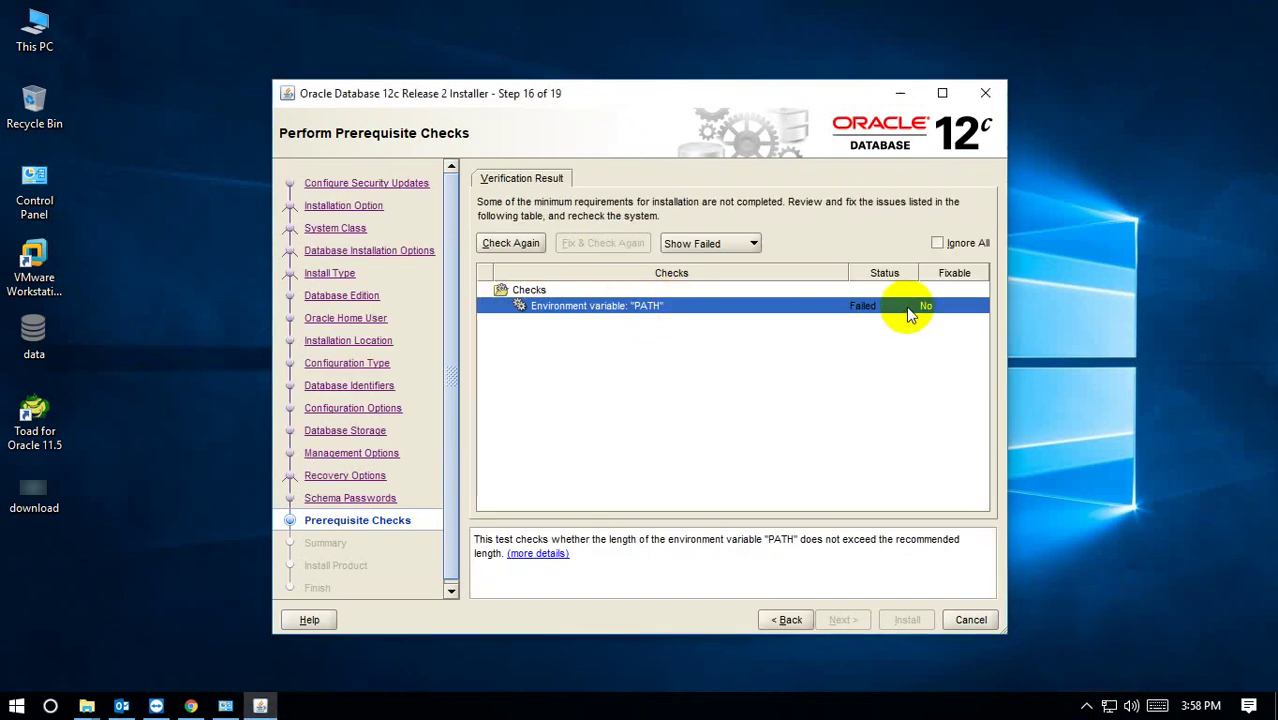
pyautogui.click(937, 243)
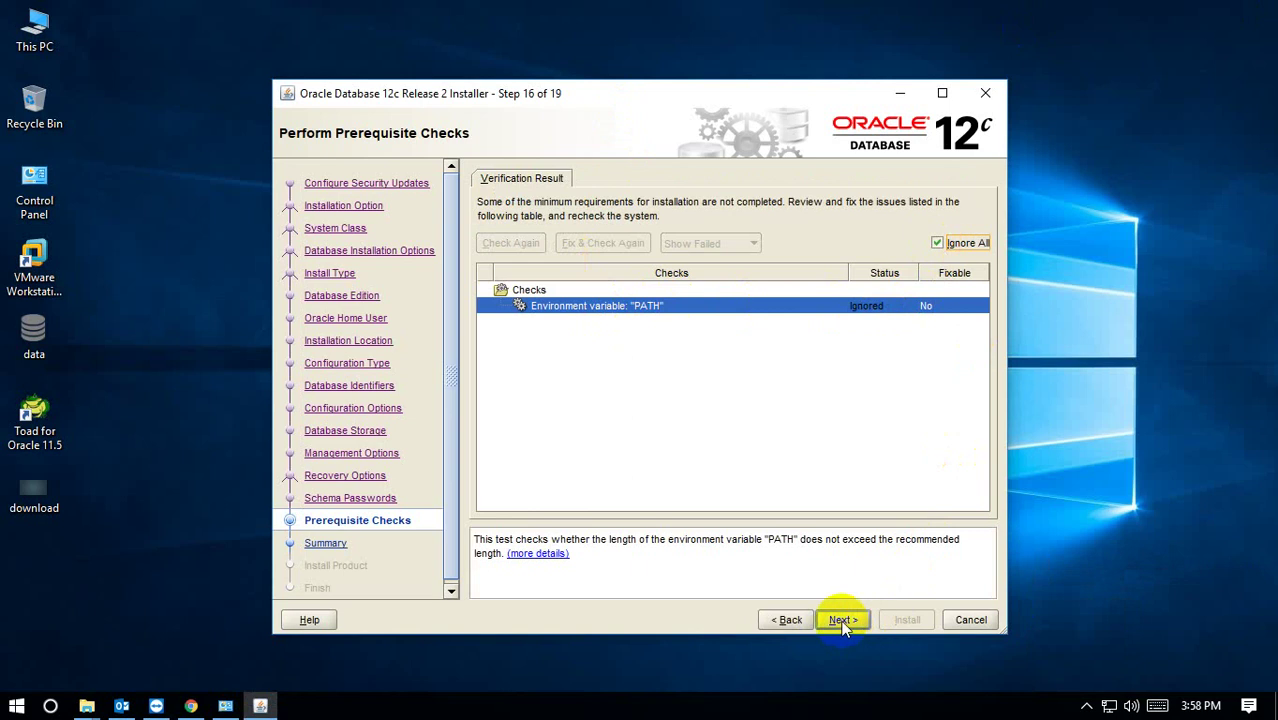
pyautogui.click(842, 621)
pyautogui.click(715, 417)
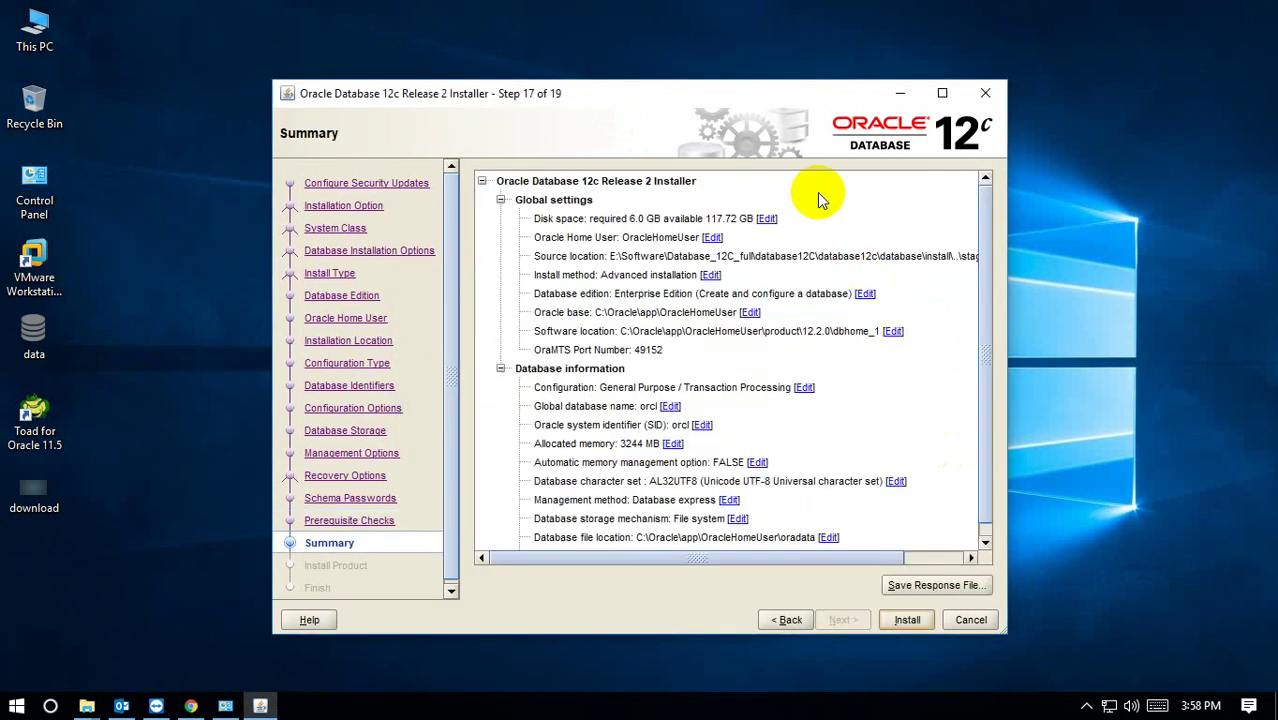
pyautogui.click(909, 618)
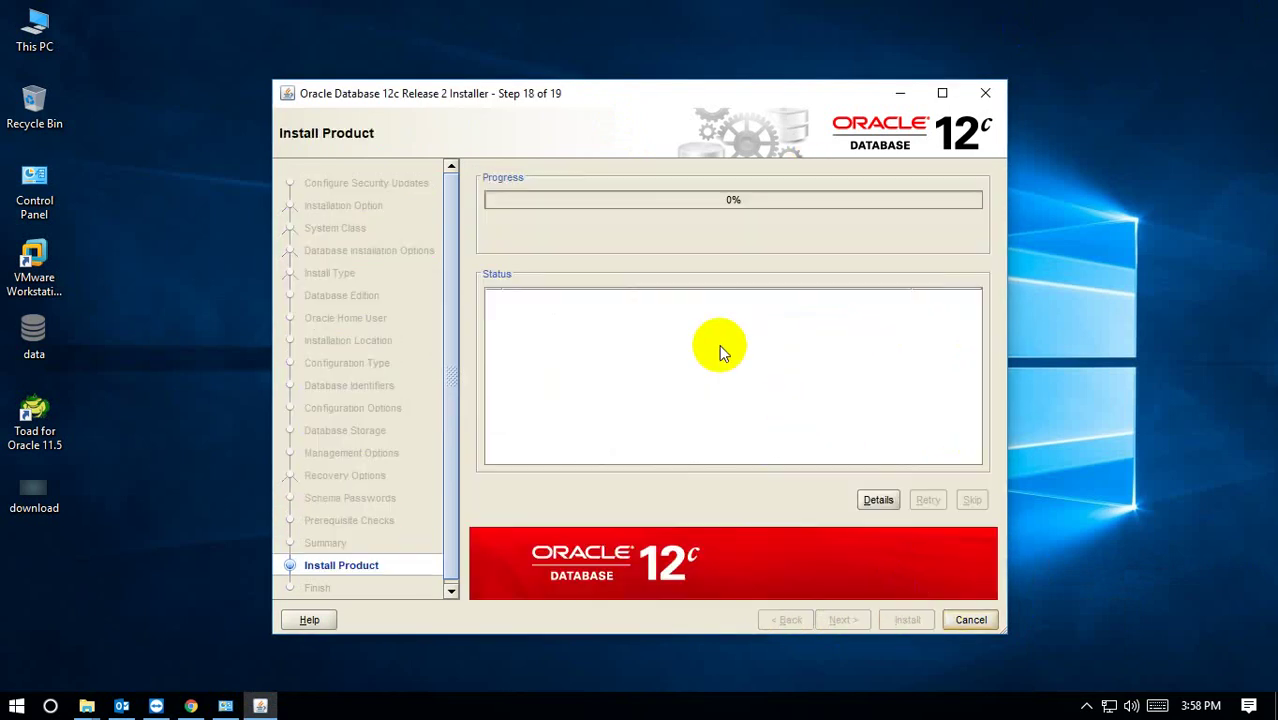
# Allow Java through the firewall on the first Windows Security Alert.
pyautogui.click(1086, 706)
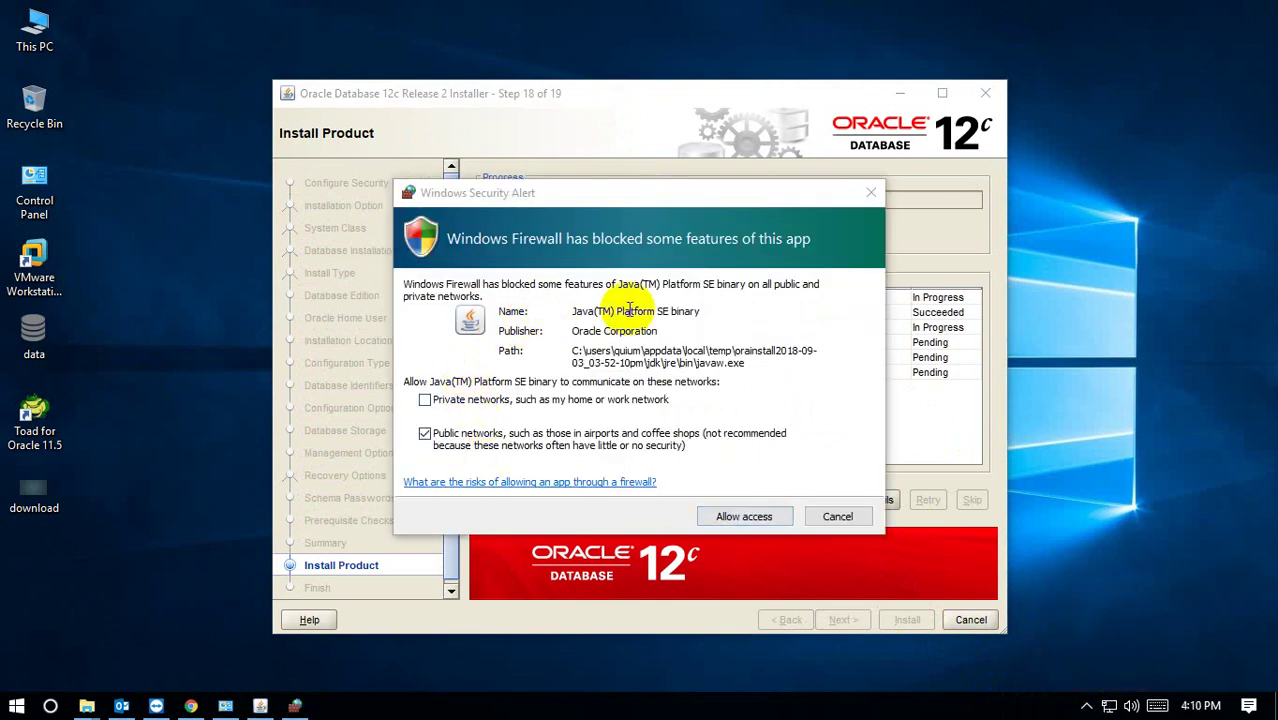
pyautogui.moveTo(527, 185); pyautogui.dragTo(326, 140)
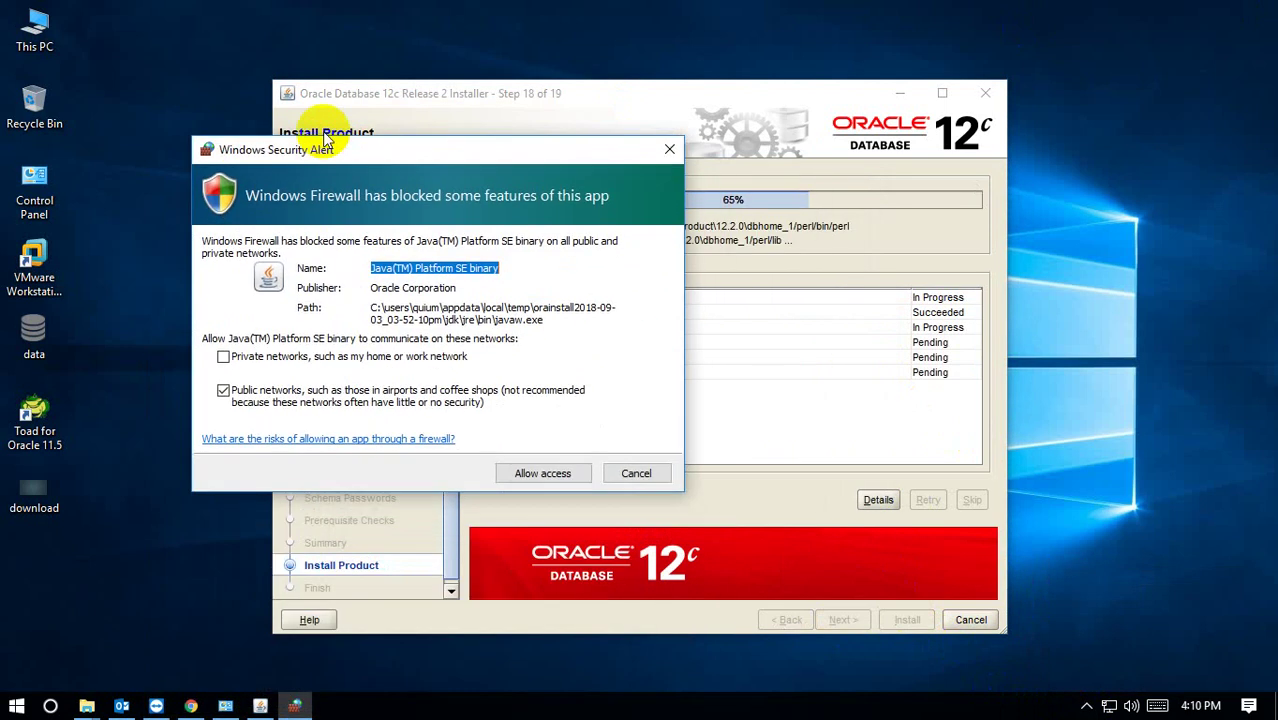
pyautogui.click(506, 428)
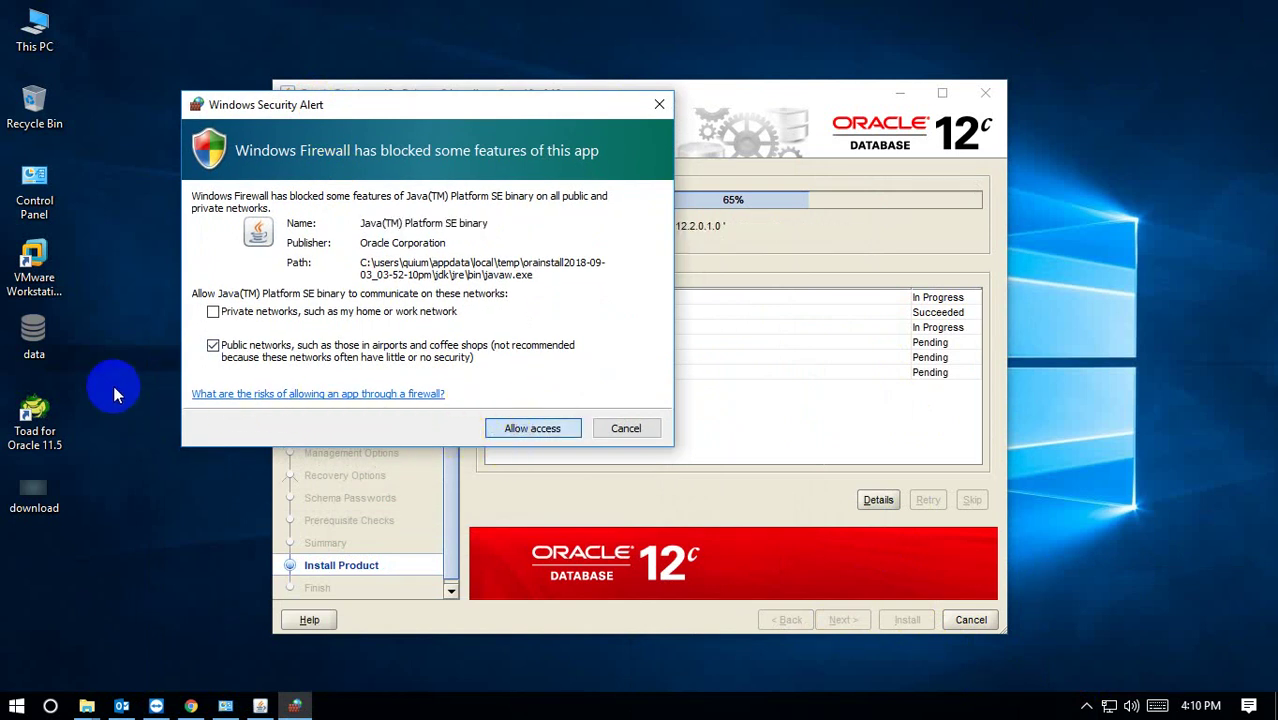
pyautogui.click(518, 428)
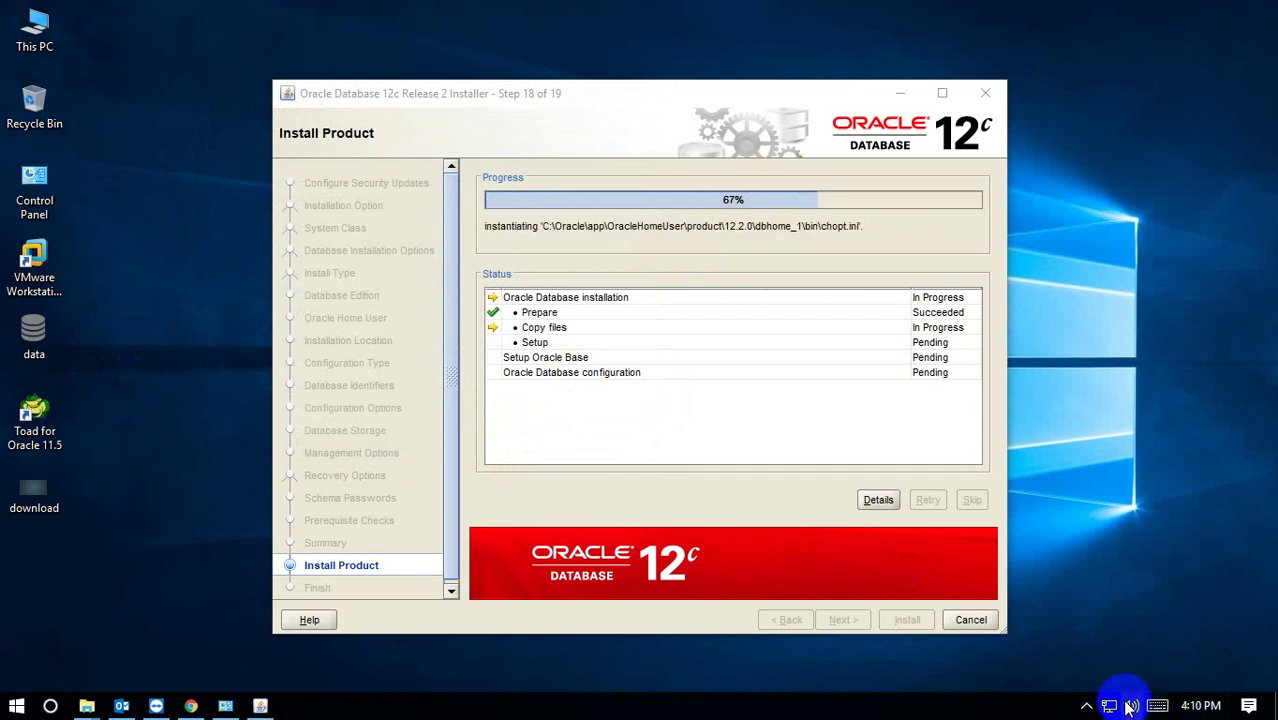
# Allow the installed Java through the firewall on the second alert and wait for the Finish step.
pyautogui.click(1087, 706)
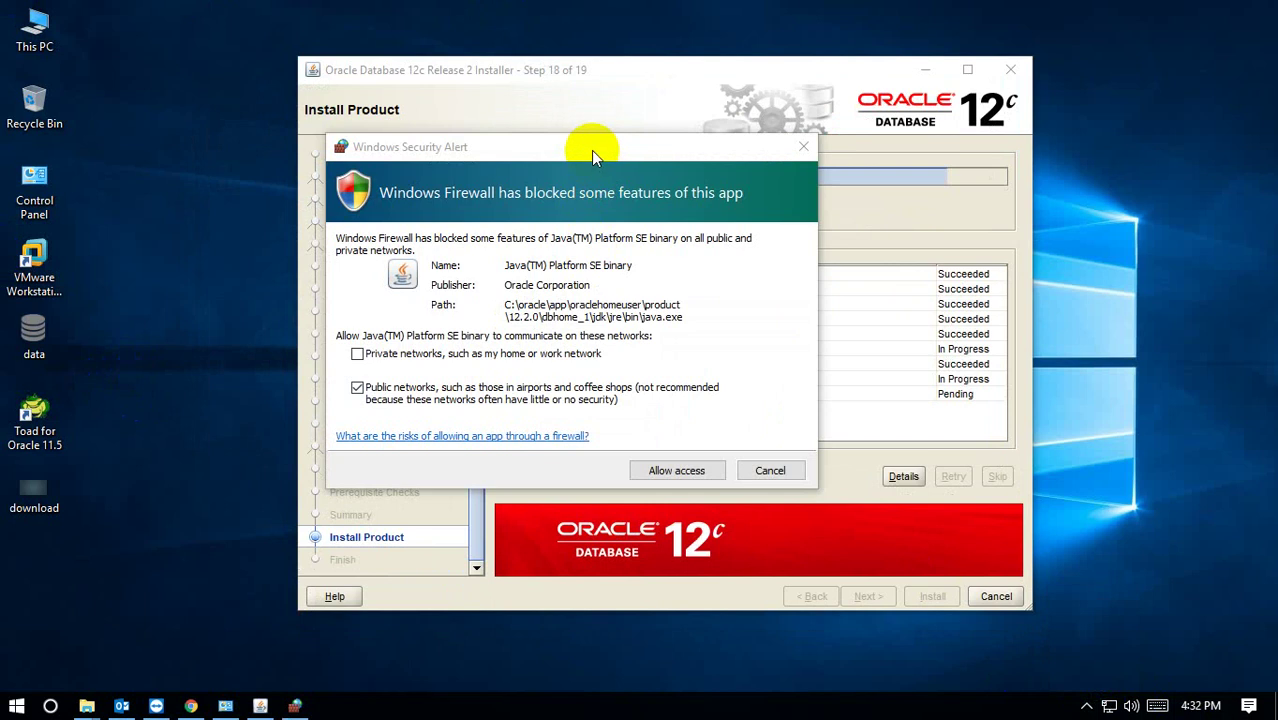
pyautogui.moveTo(591, 150); pyautogui.dragTo(424, 145)
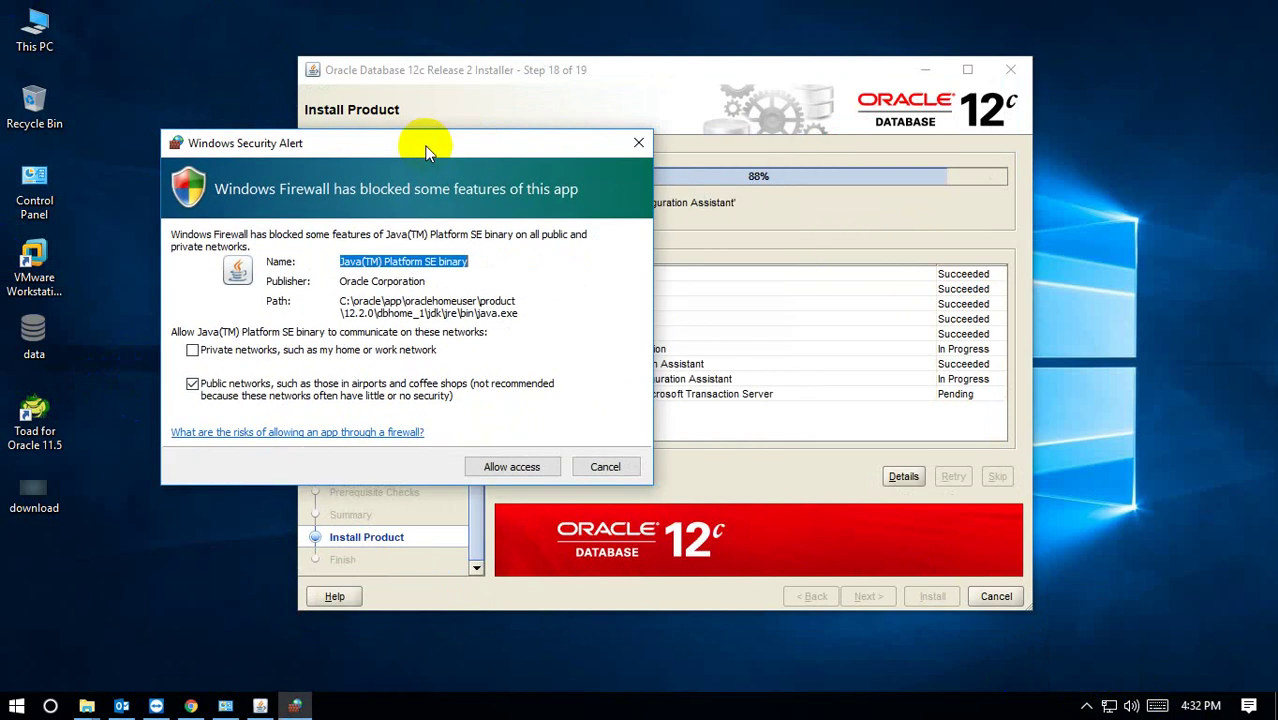
pyautogui.click(498, 472)
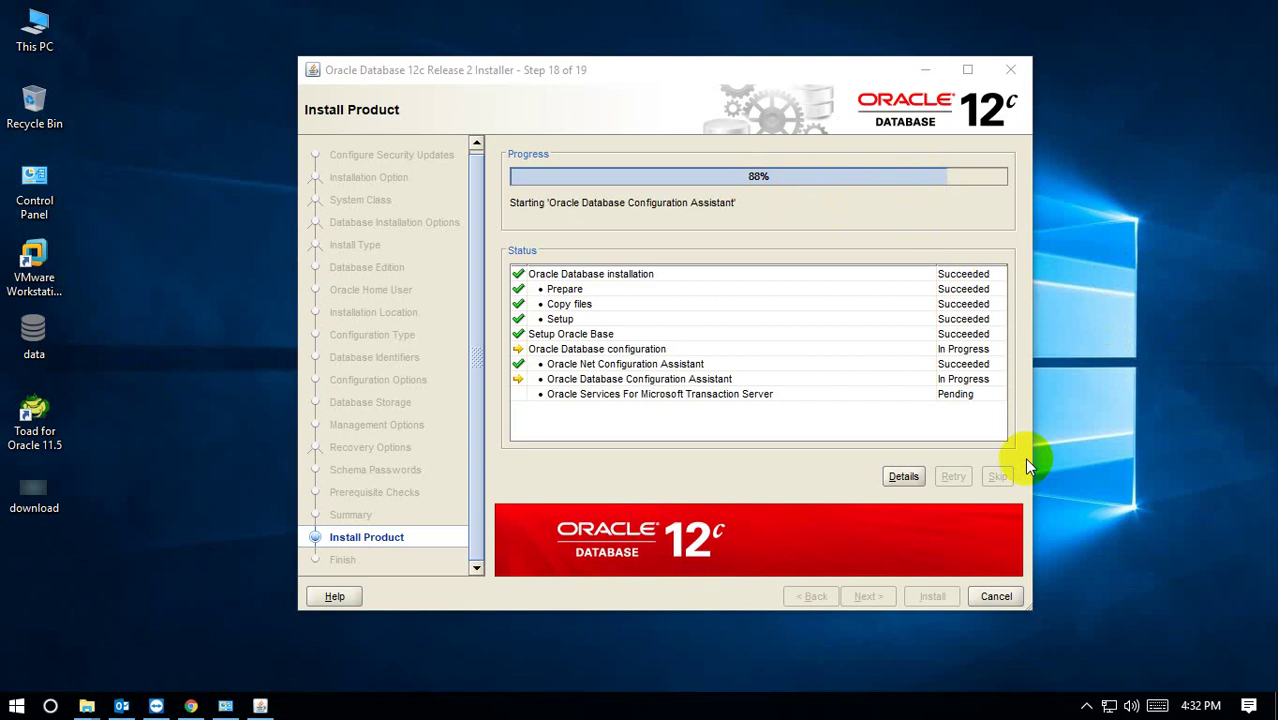
pyautogui.click(1087, 704)
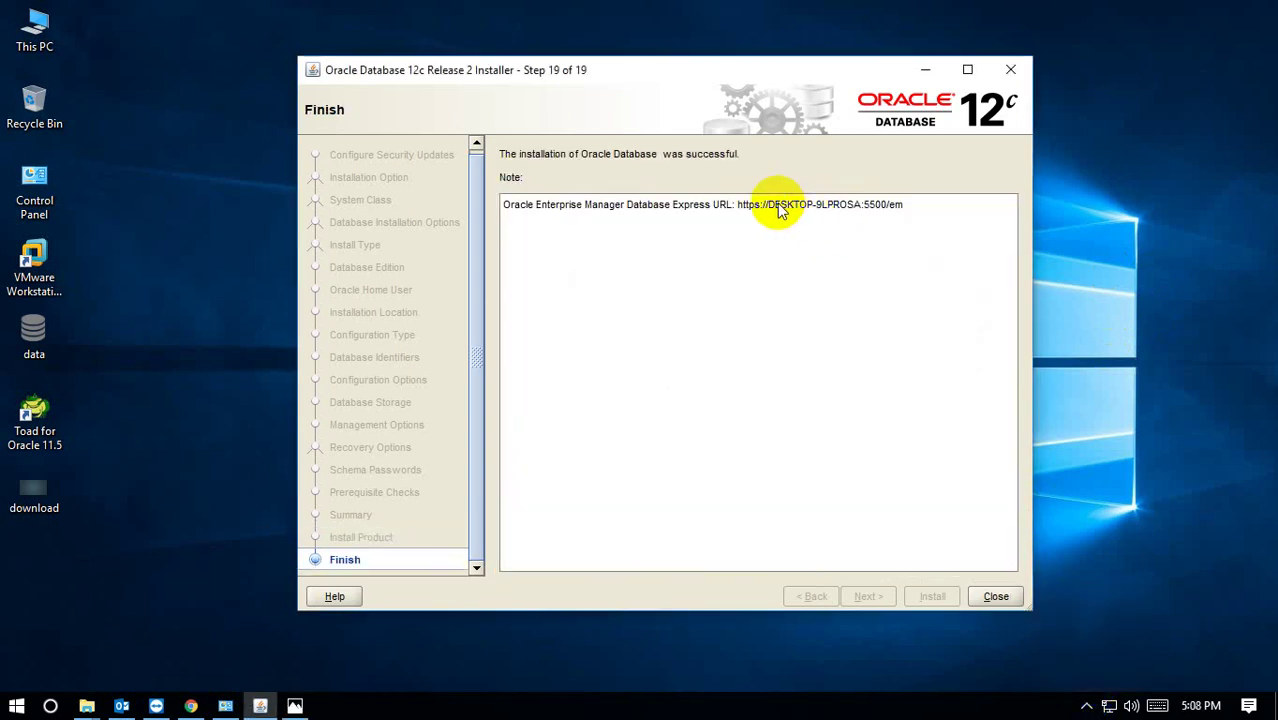
# Copy the EM Express URL from the installer's Finish page and bring Google Chrome forward.
pyautogui.doubleClick(748, 206)
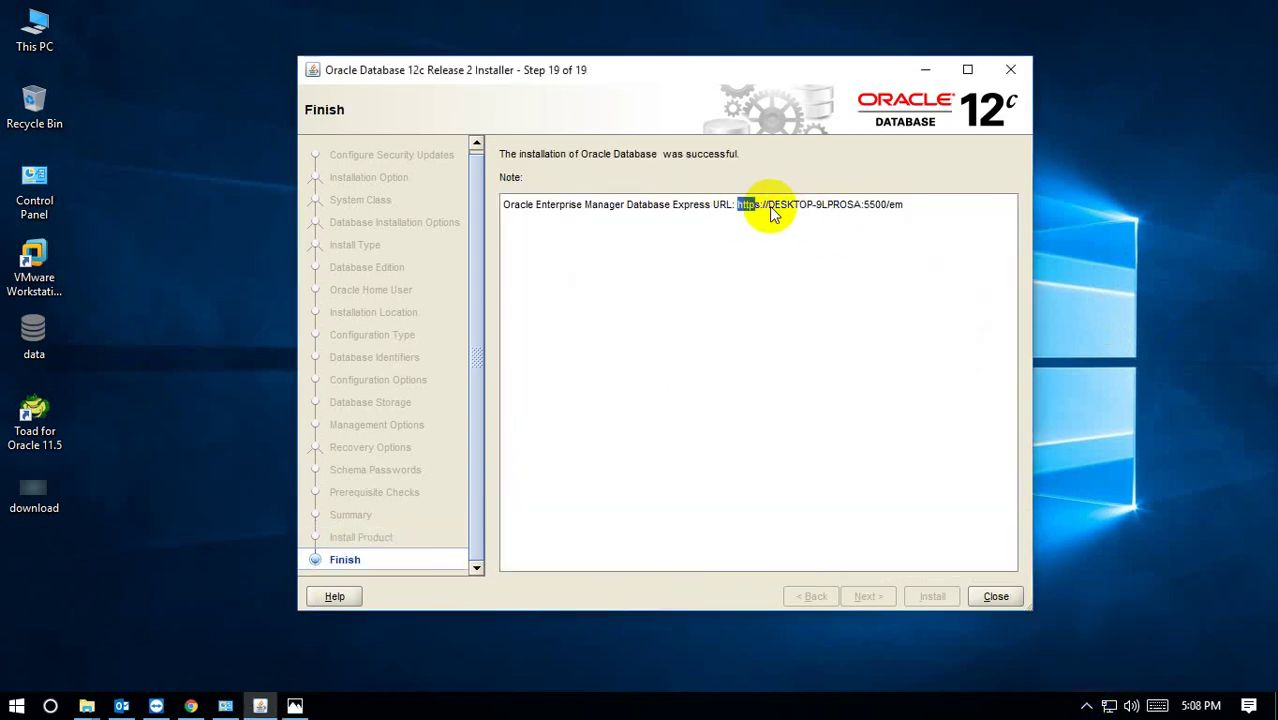
pyautogui.moveTo(771, 213); pyautogui.dragTo(887, 208)
pyautogui.hotkey('ctrl', 'c')
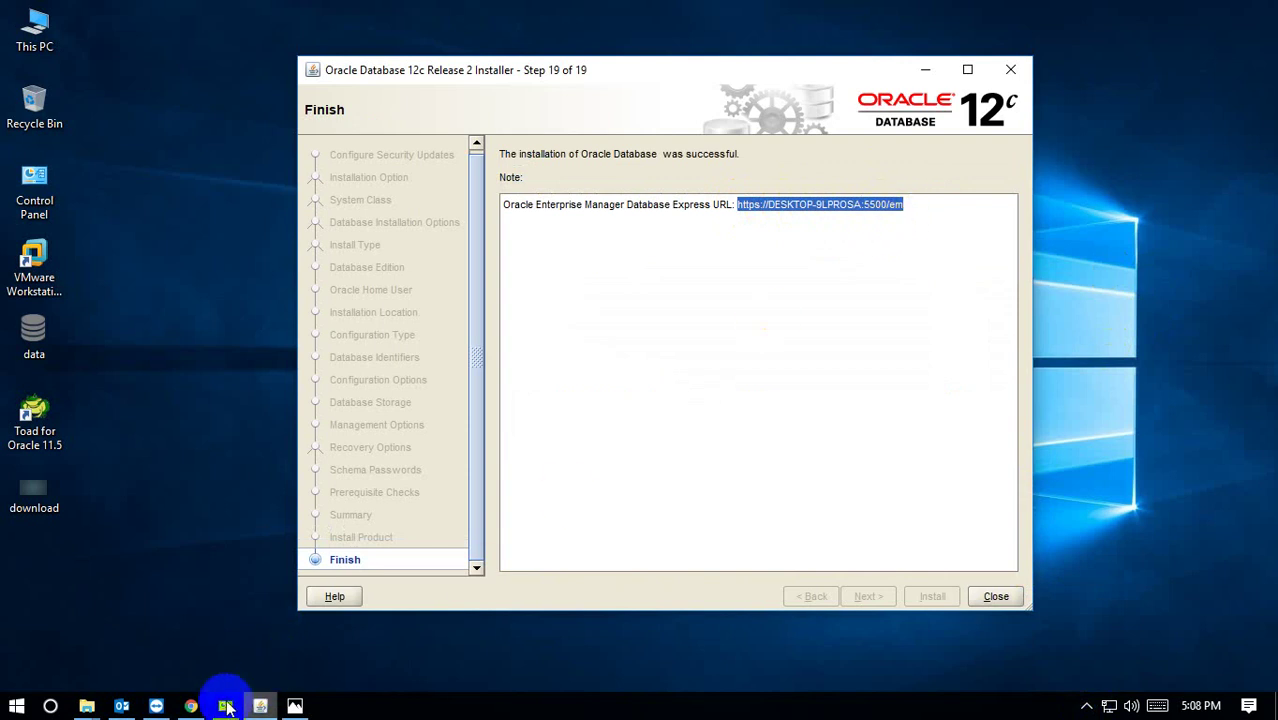
pyautogui.click(188, 705)
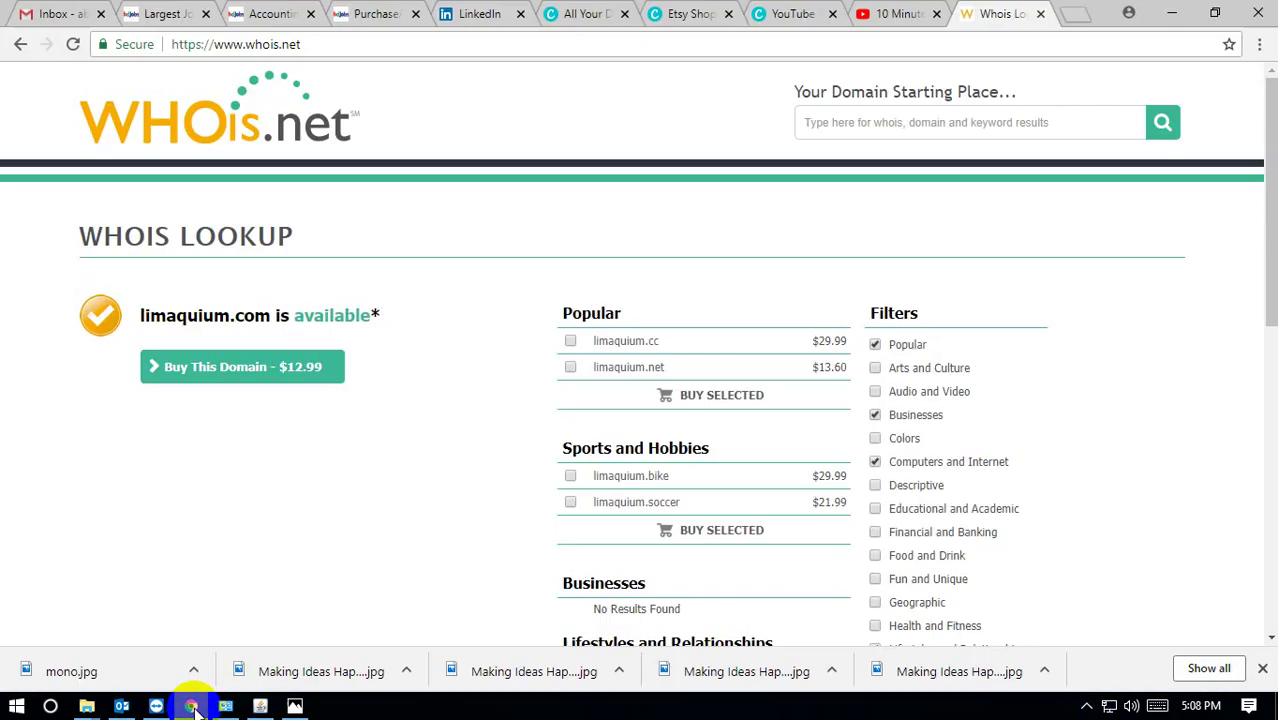
# Paste the Enterprise Manager URL into a new Chrome tab and load it.
pyautogui.click(1080, 13)
pyautogui.hotkey('ctrl', 'v')
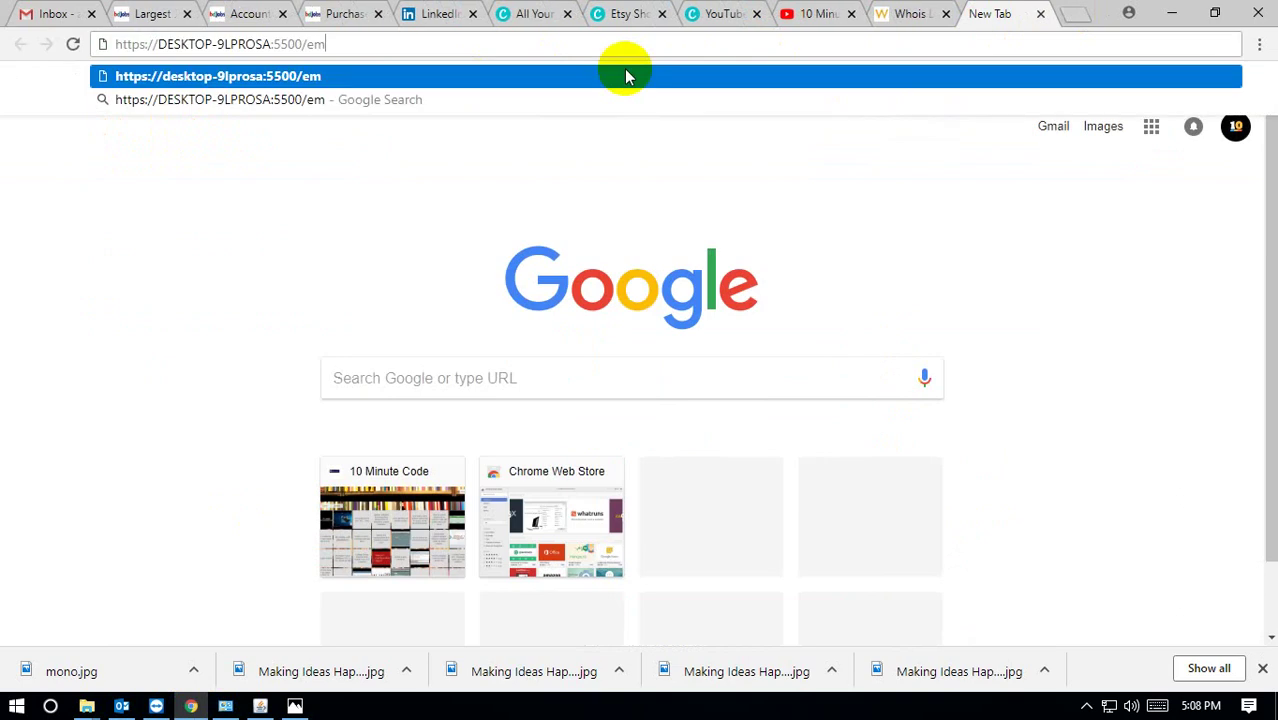
pyautogui.press('Return')
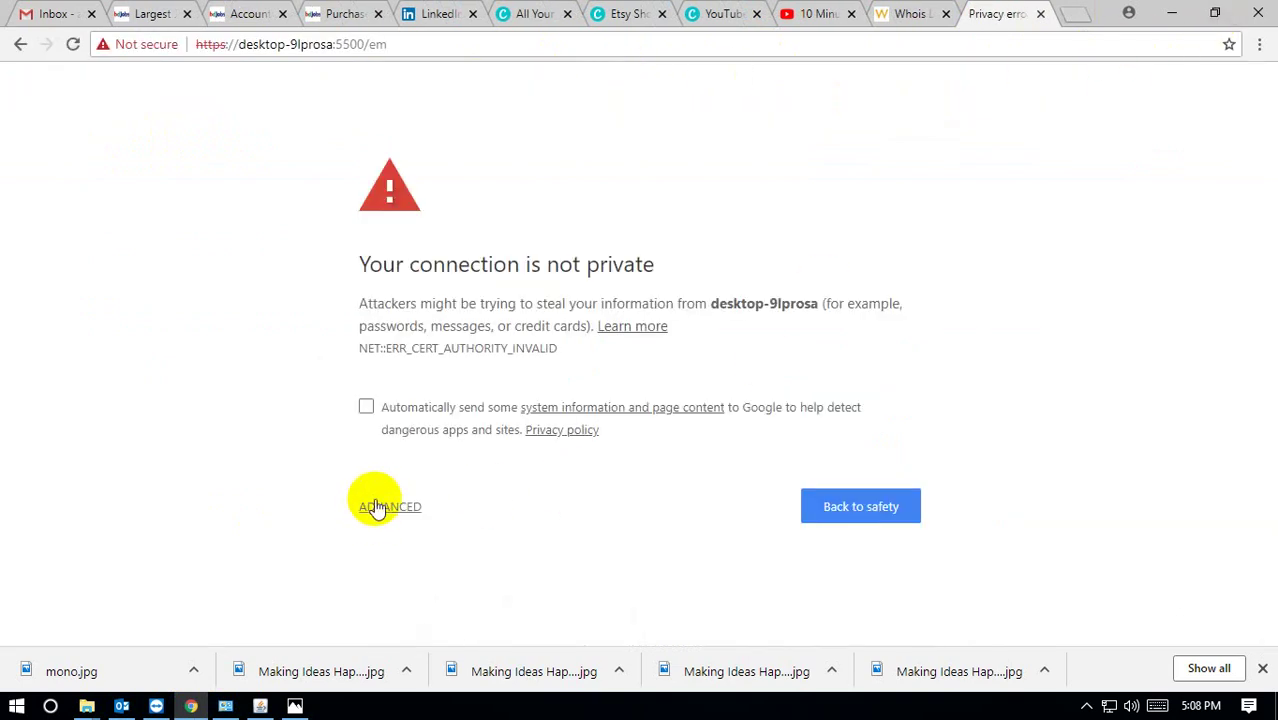
# Proceed past the untrusted certificate warning and allow Flash on the EM Express login page.
pyautogui.click(366, 406)
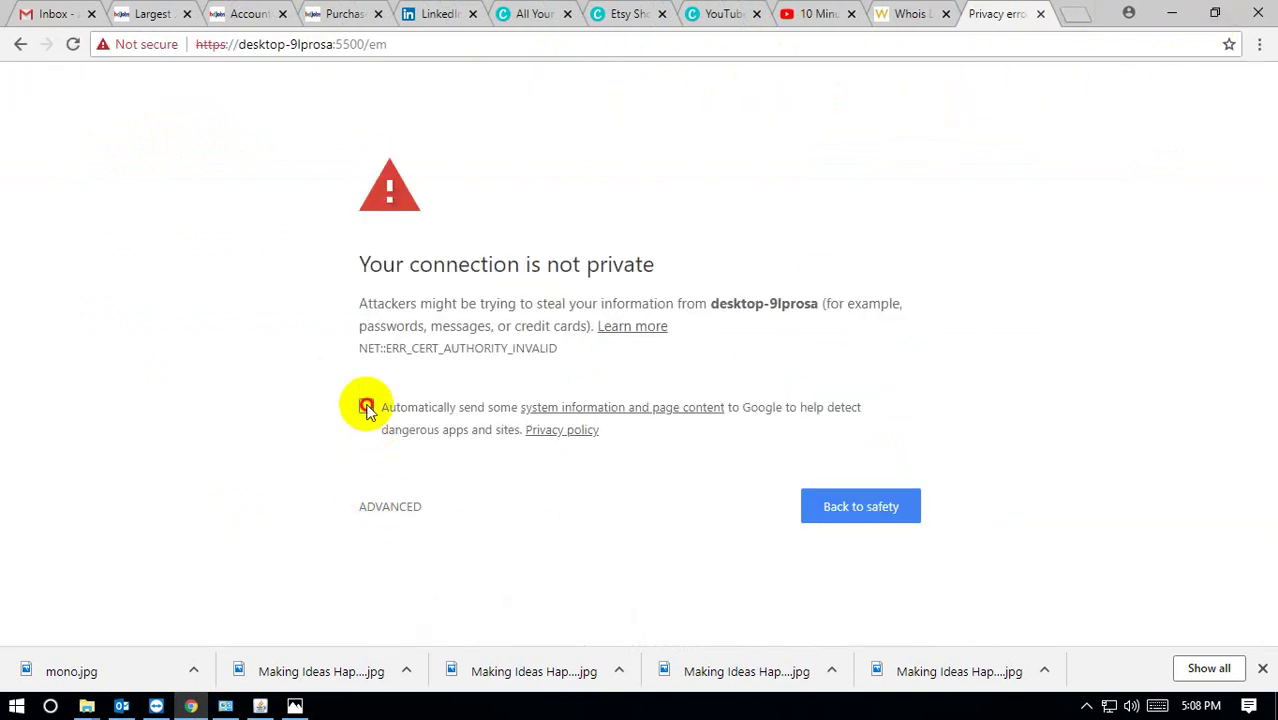
pyautogui.click(390, 508)
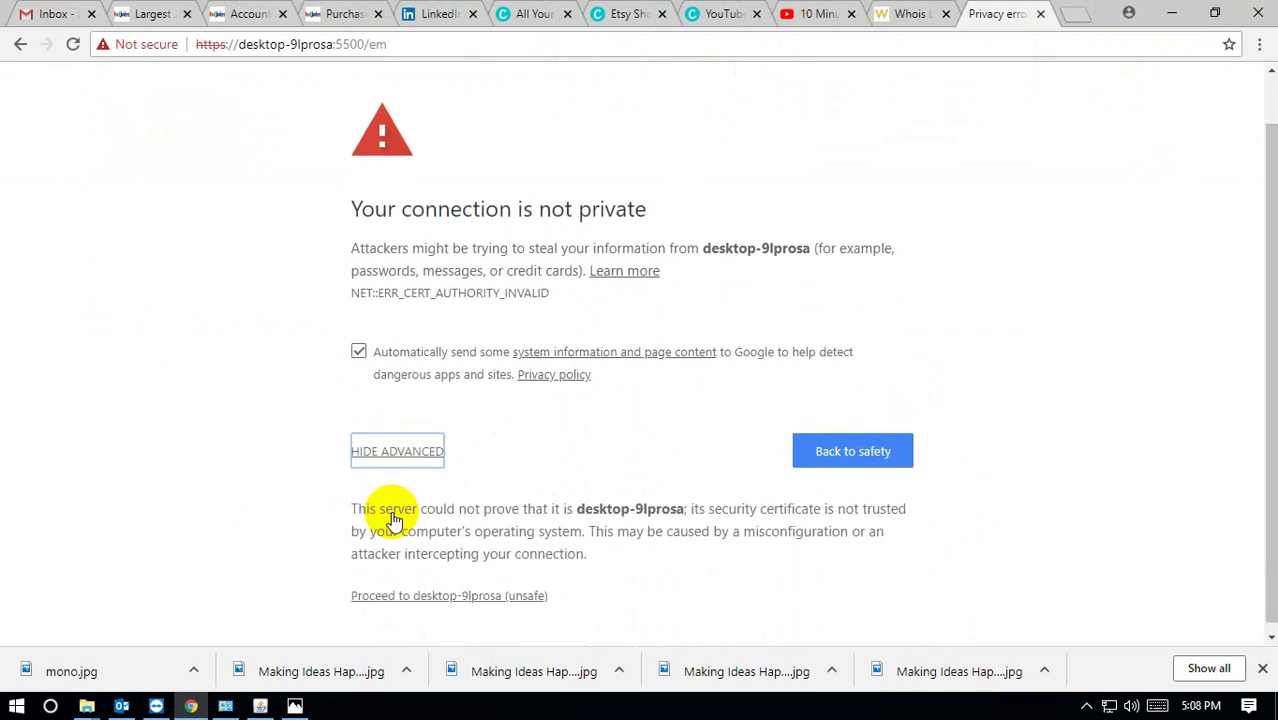
pyautogui.click(388, 592)
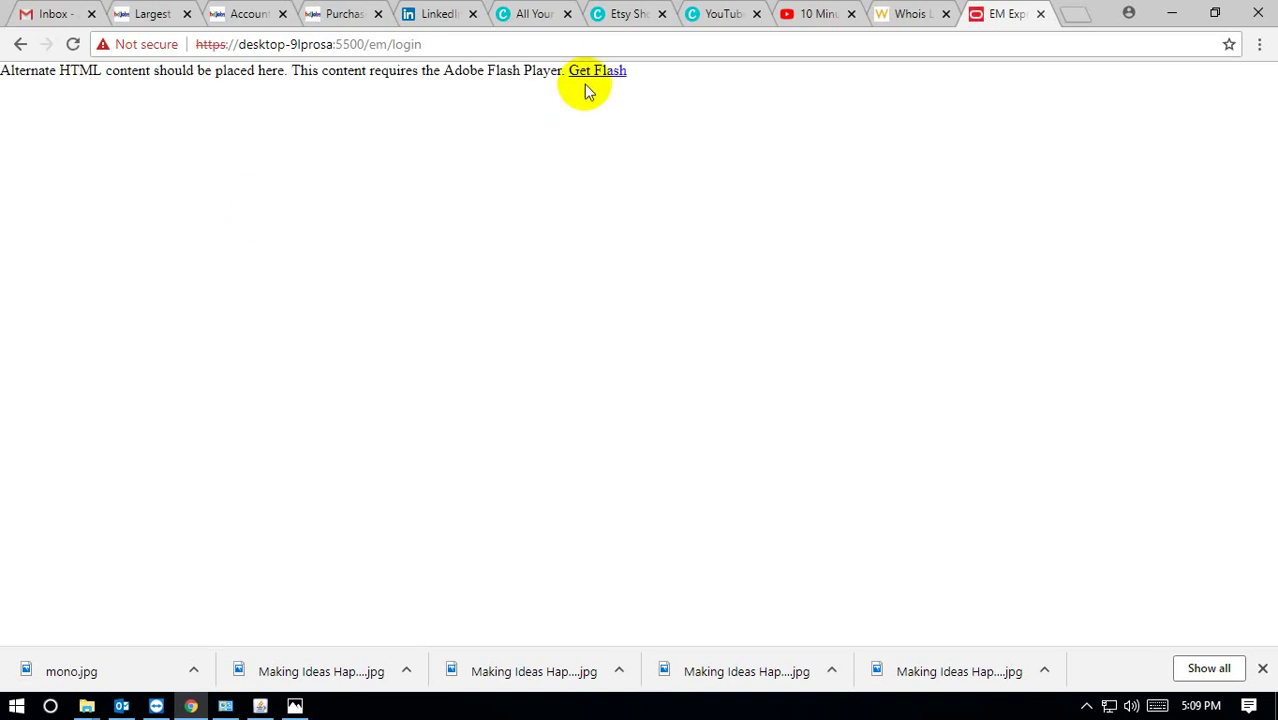
pyautogui.click(597, 80)
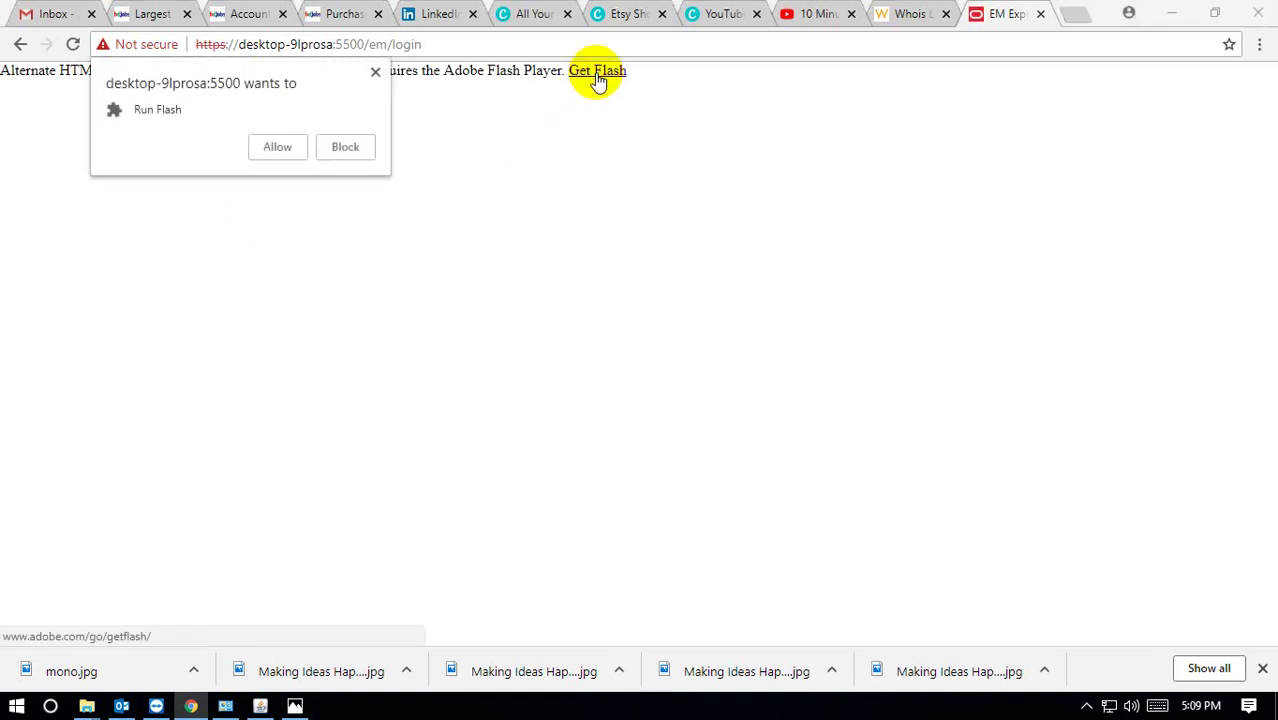
pyautogui.click(277, 147)
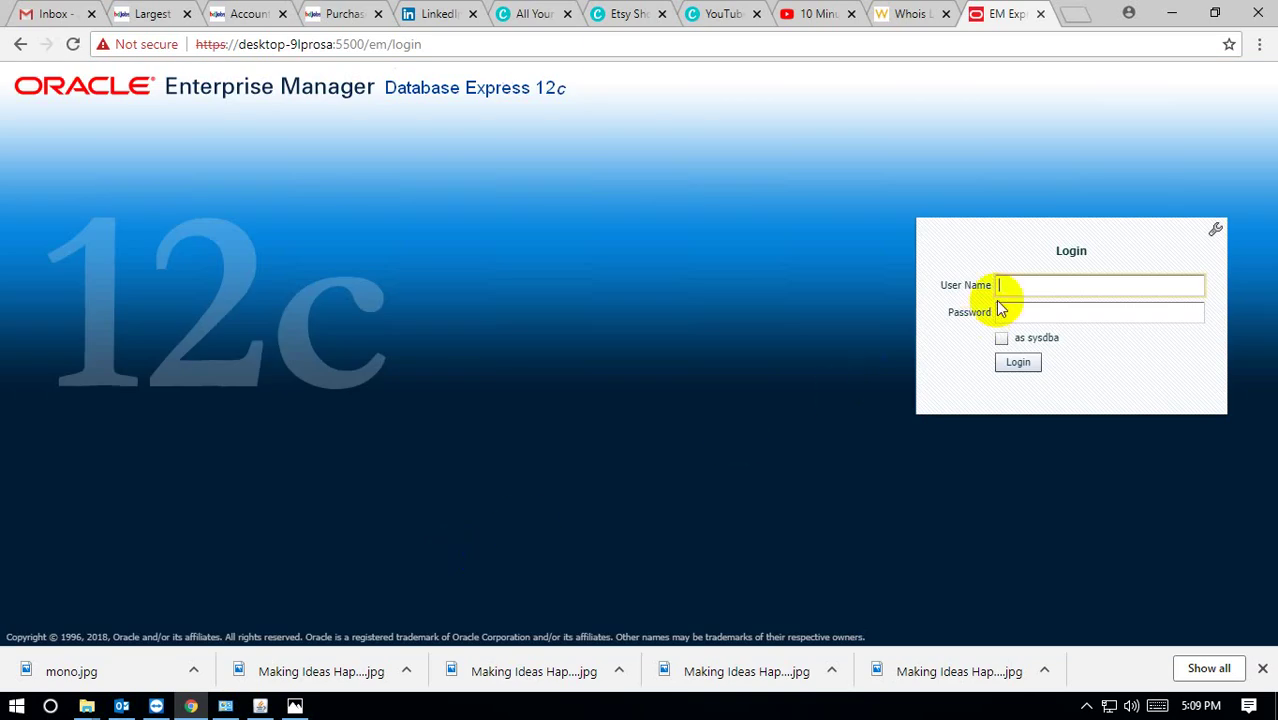
# Log in to EM Express as user sys with the password, connecting as sysdba.
pyautogui.click(1024, 283)
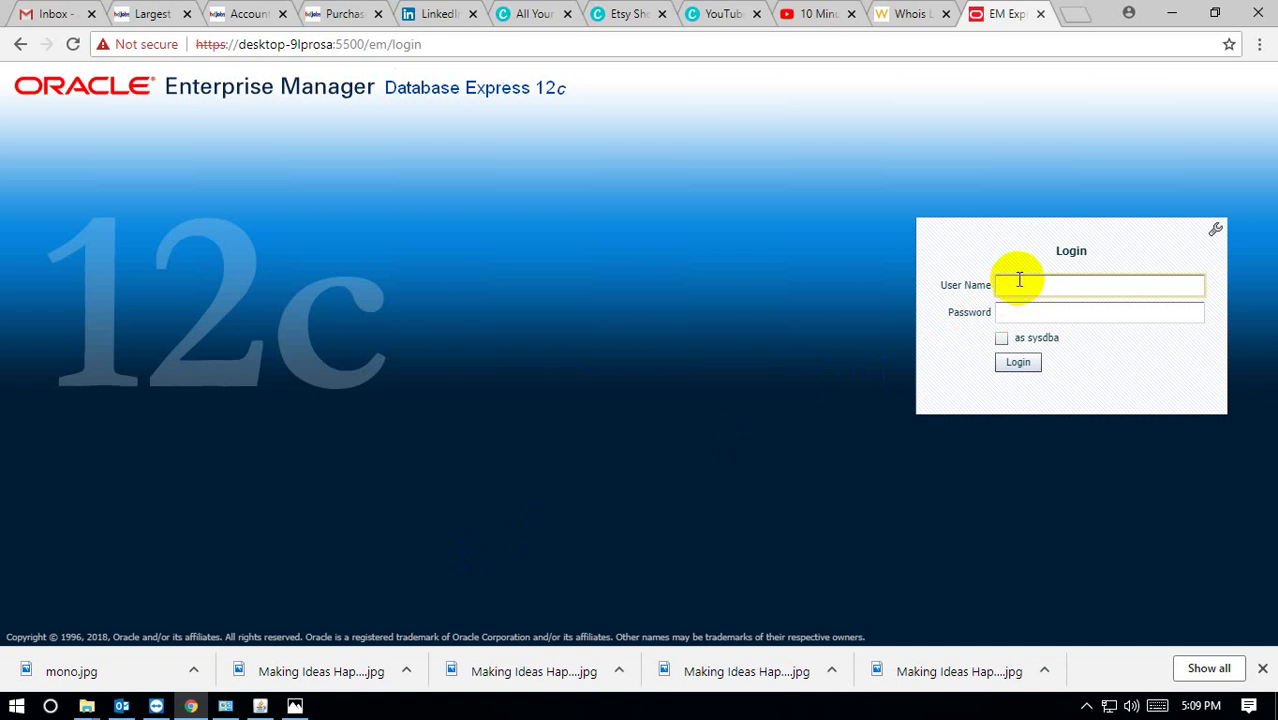
pyautogui.write('sys')
pyautogui.press('Tab')
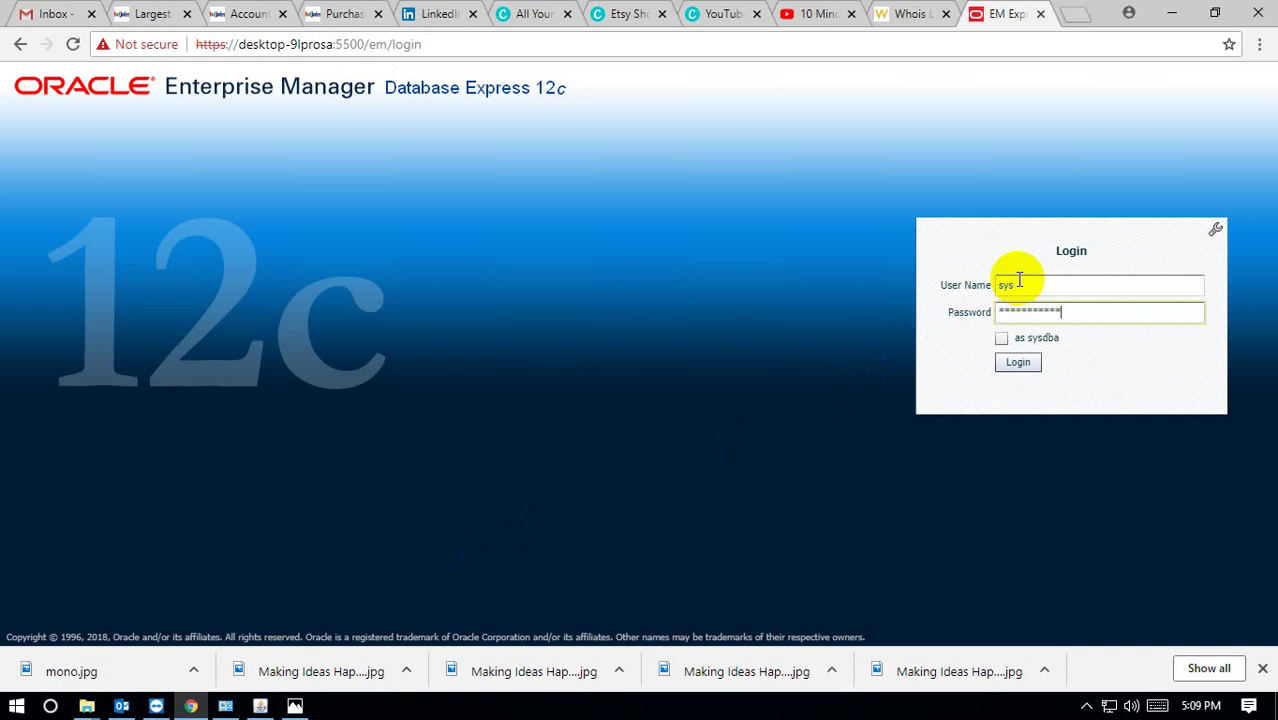
pyautogui.click(1002, 341)
pyautogui.click(1018, 362)
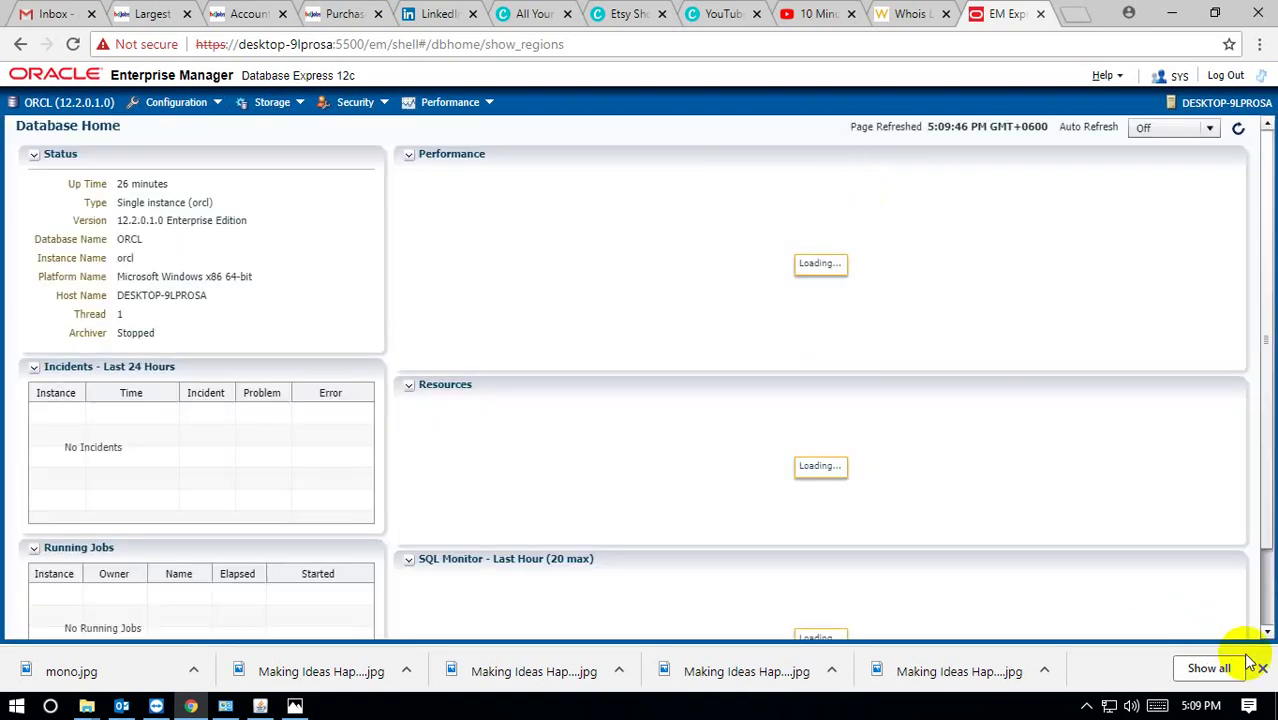
# Close the downloads bar, glance over the Database Home dashboard, and minimize Chrome.
pyautogui.click(1262, 668)
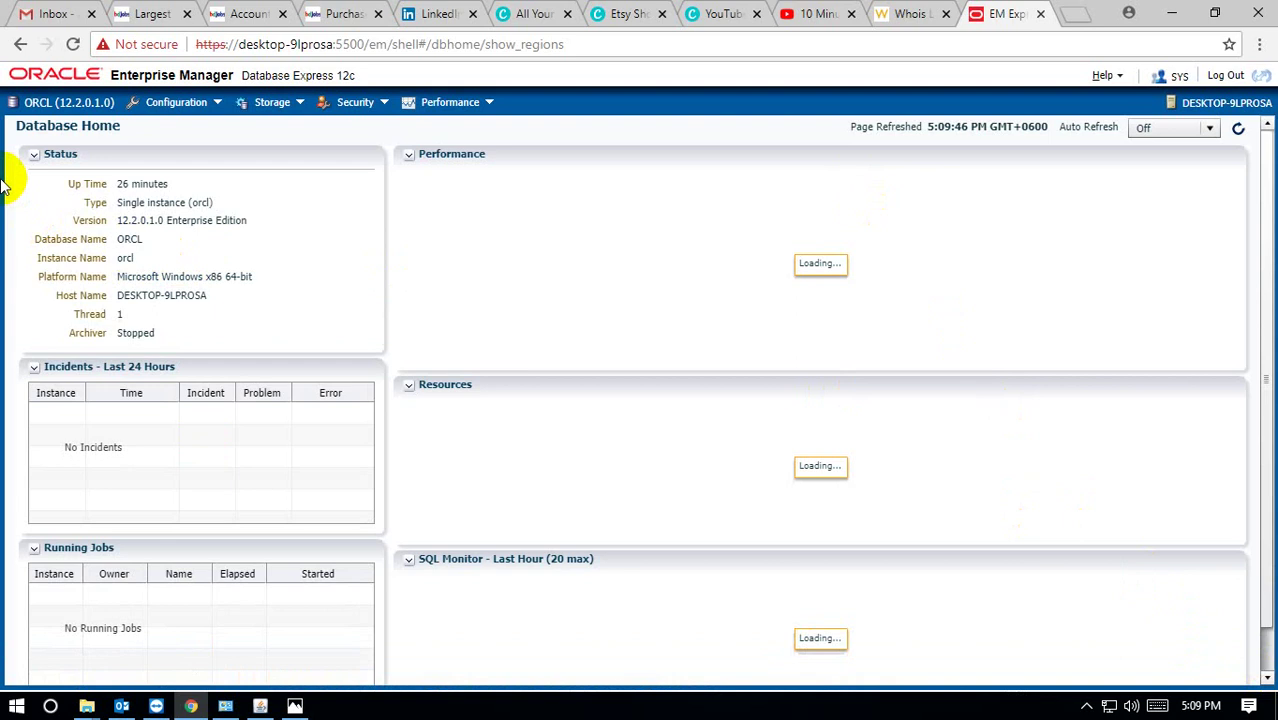
pyautogui.scroll(-1, 660, 520)
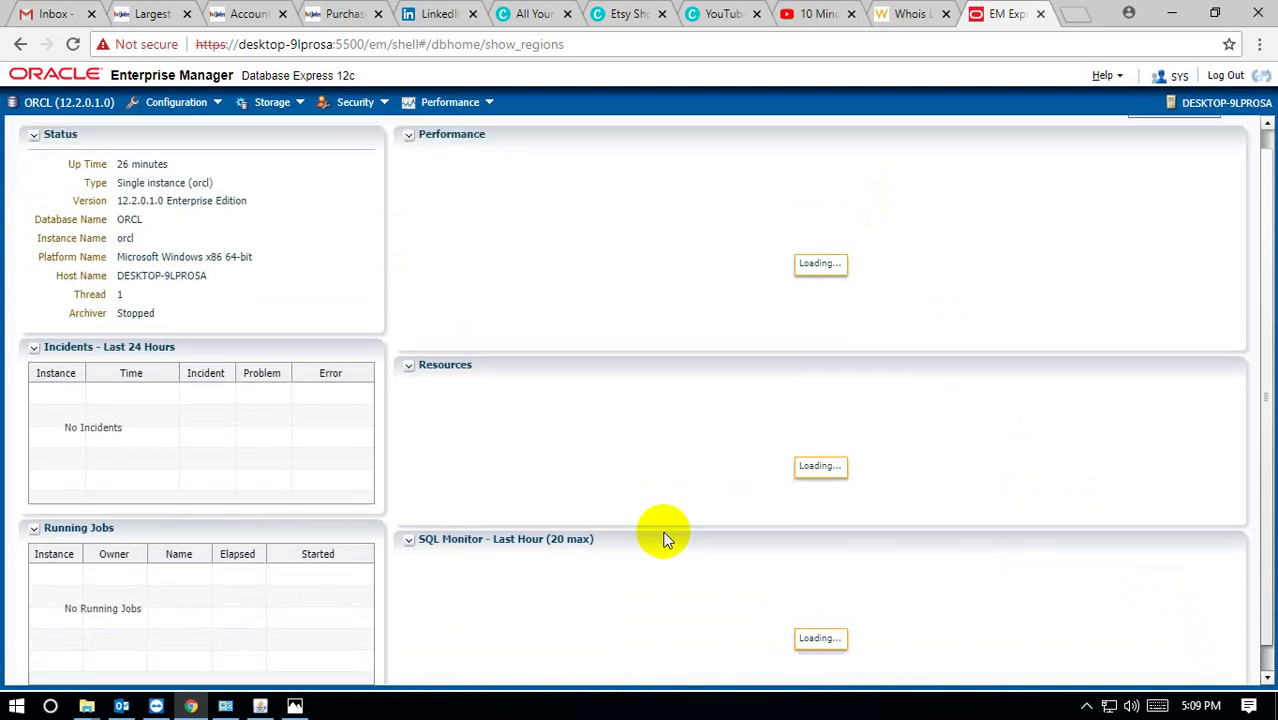
pyautogui.scroll(1, 666, 540)
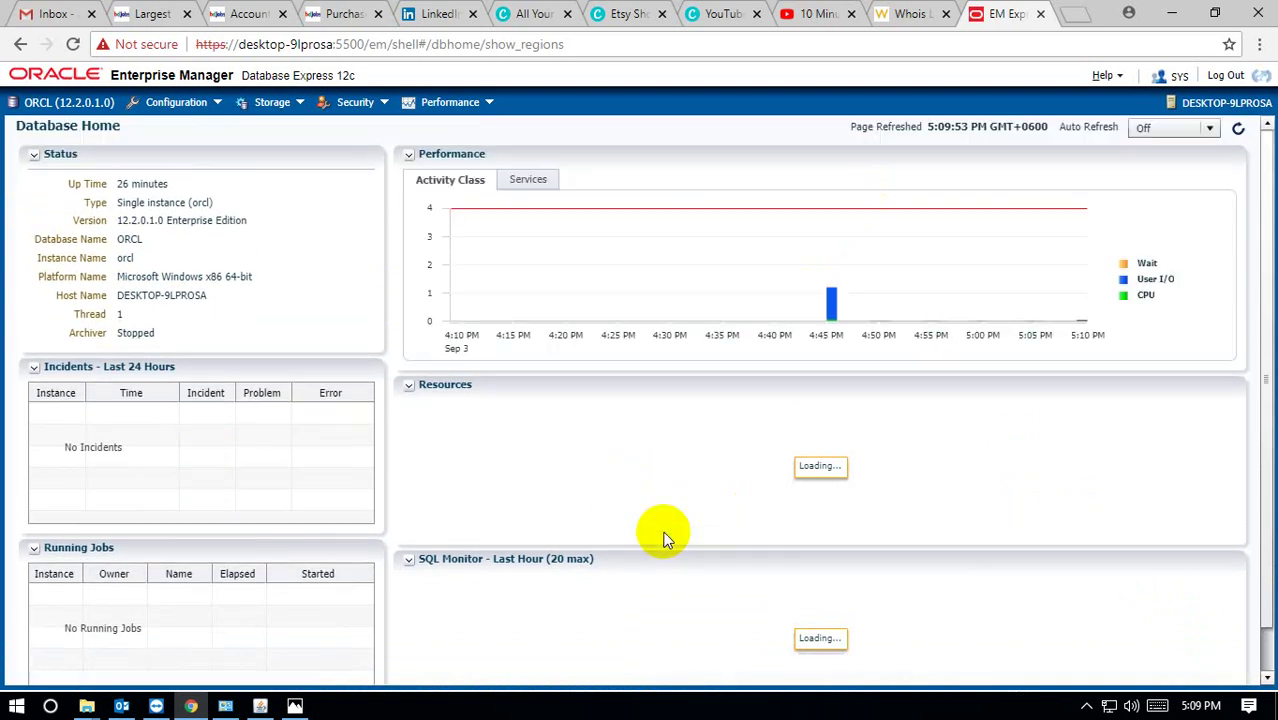
pyautogui.click(1172, 14)
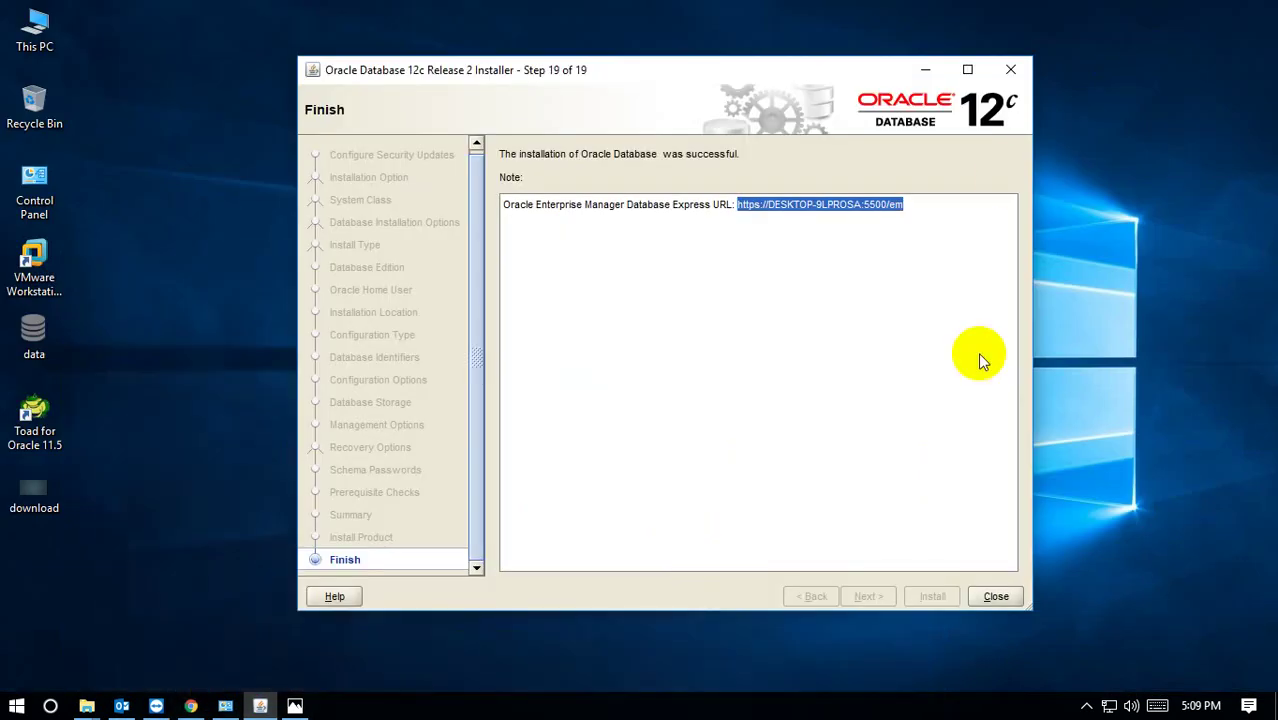
# Close the installer and browse to C:\Oracle\app\OracleHomeUser\product\12.2.0\dbhome_1\bin.
pyautogui.click(995, 597)
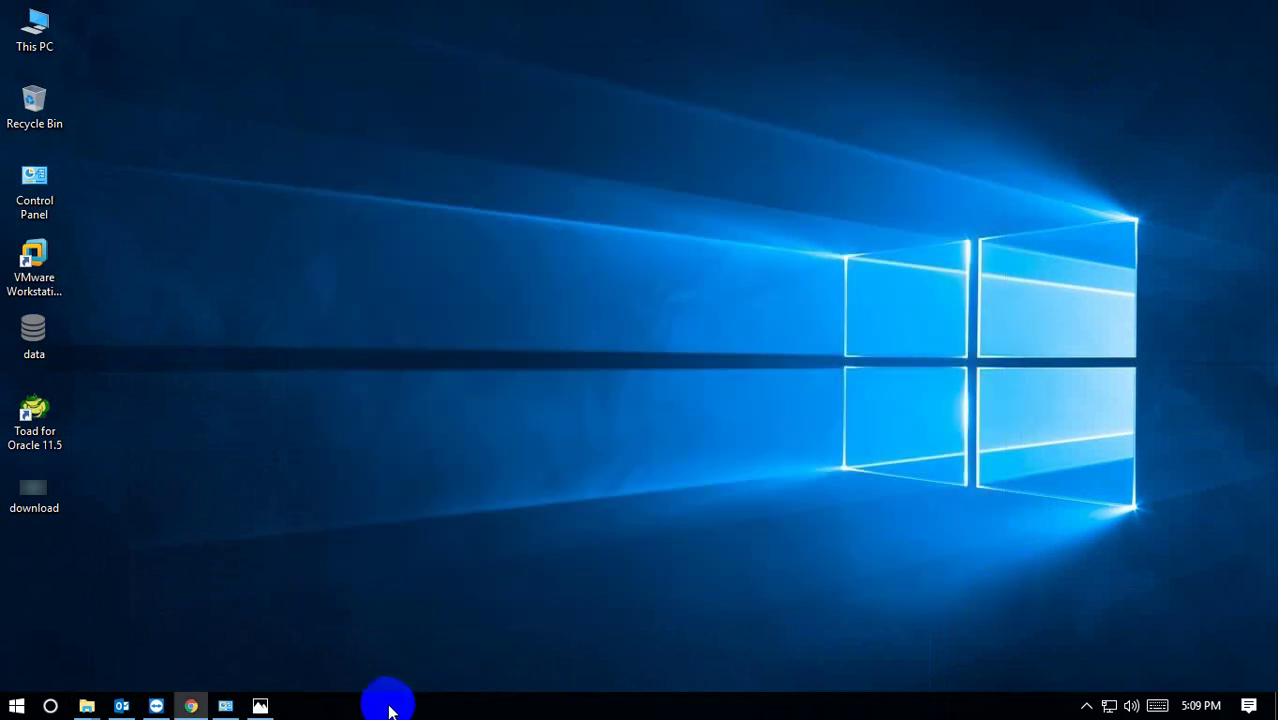
pyautogui.doubleClick(34, 28)
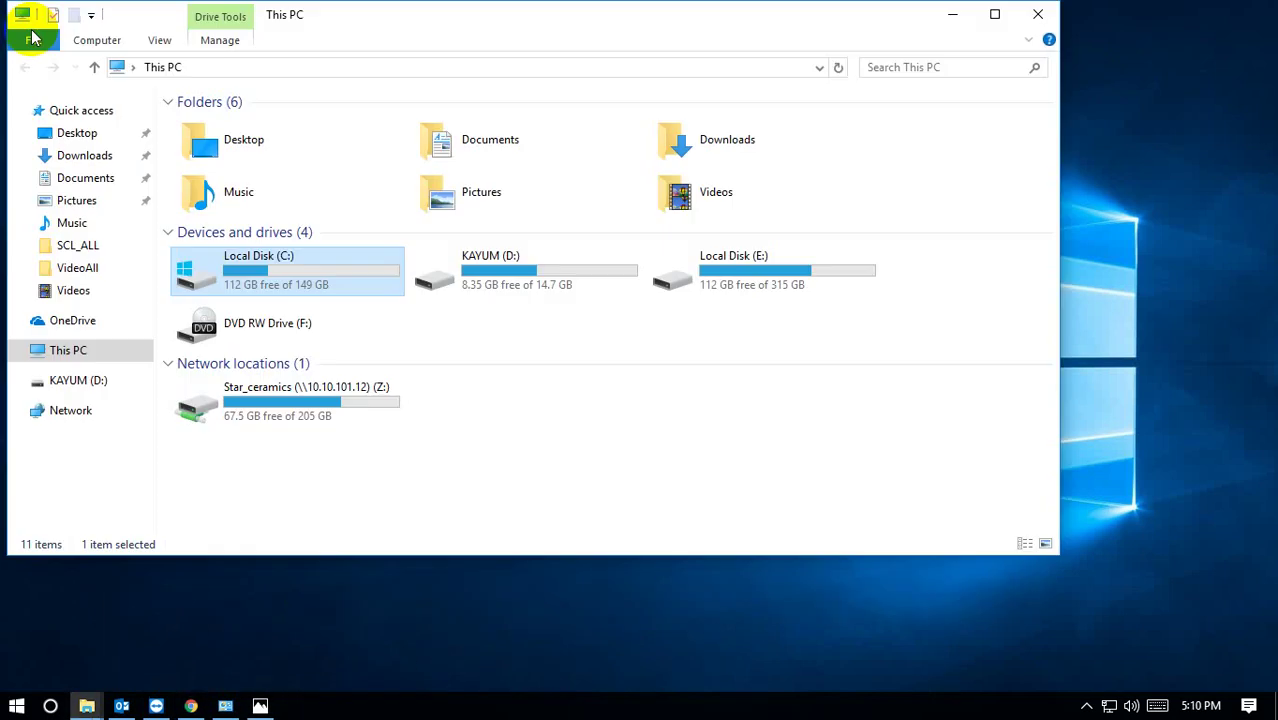
pyautogui.doubleClick(269, 285)
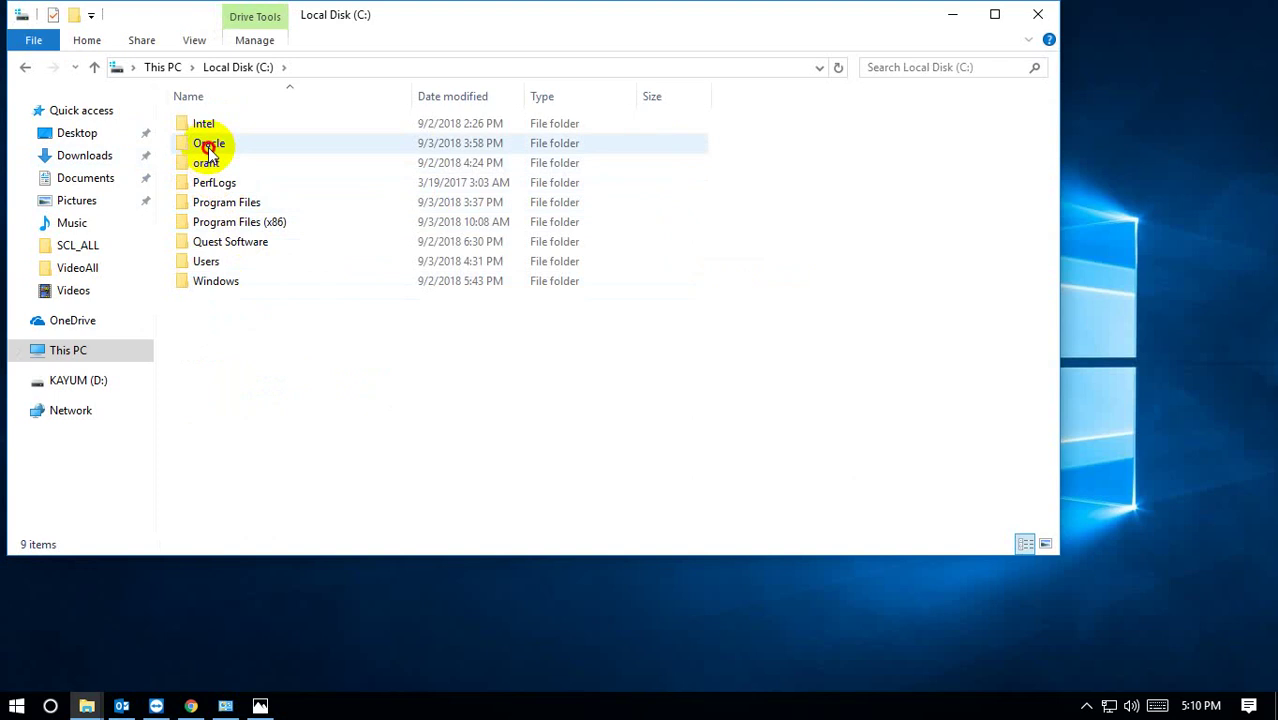
pyautogui.doubleClick(210, 146)
pyautogui.doubleClick(205, 127)
pyautogui.doubleClick(207, 127)
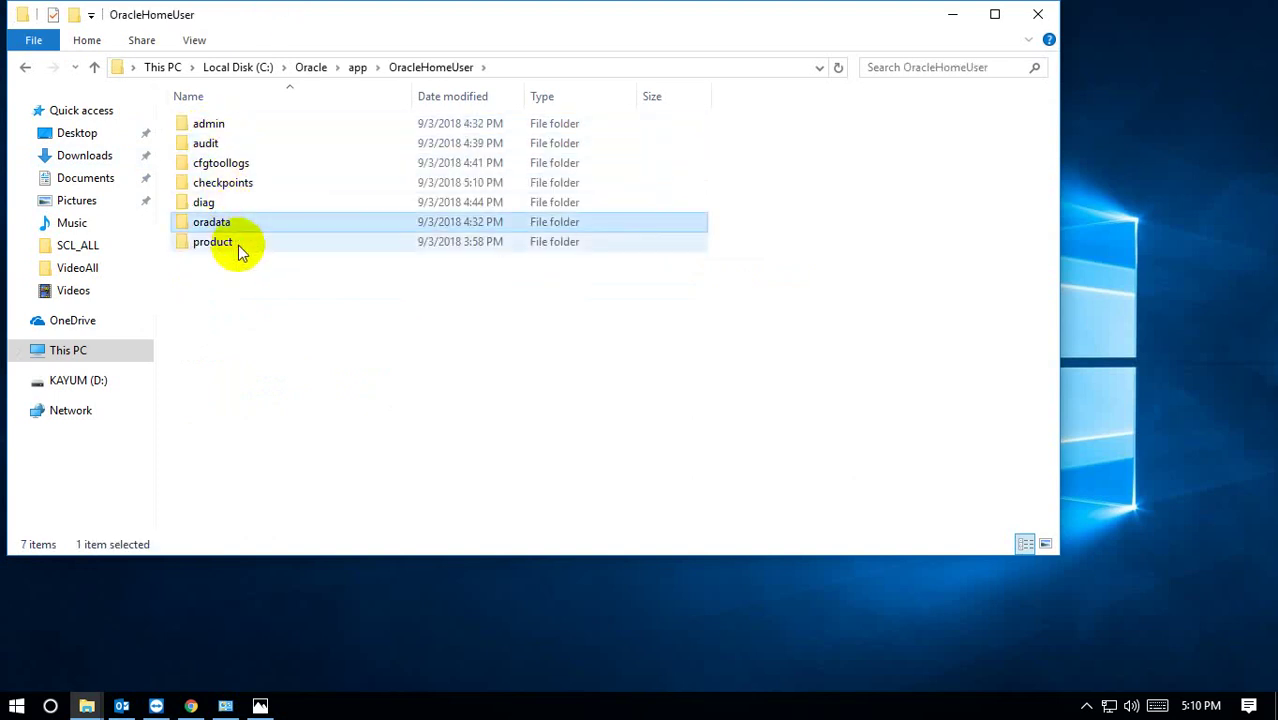
pyautogui.doubleClick(238, 245)
pyautogui.doubleClick(207, 123)
pyautogui.doubleClick(208, 126)
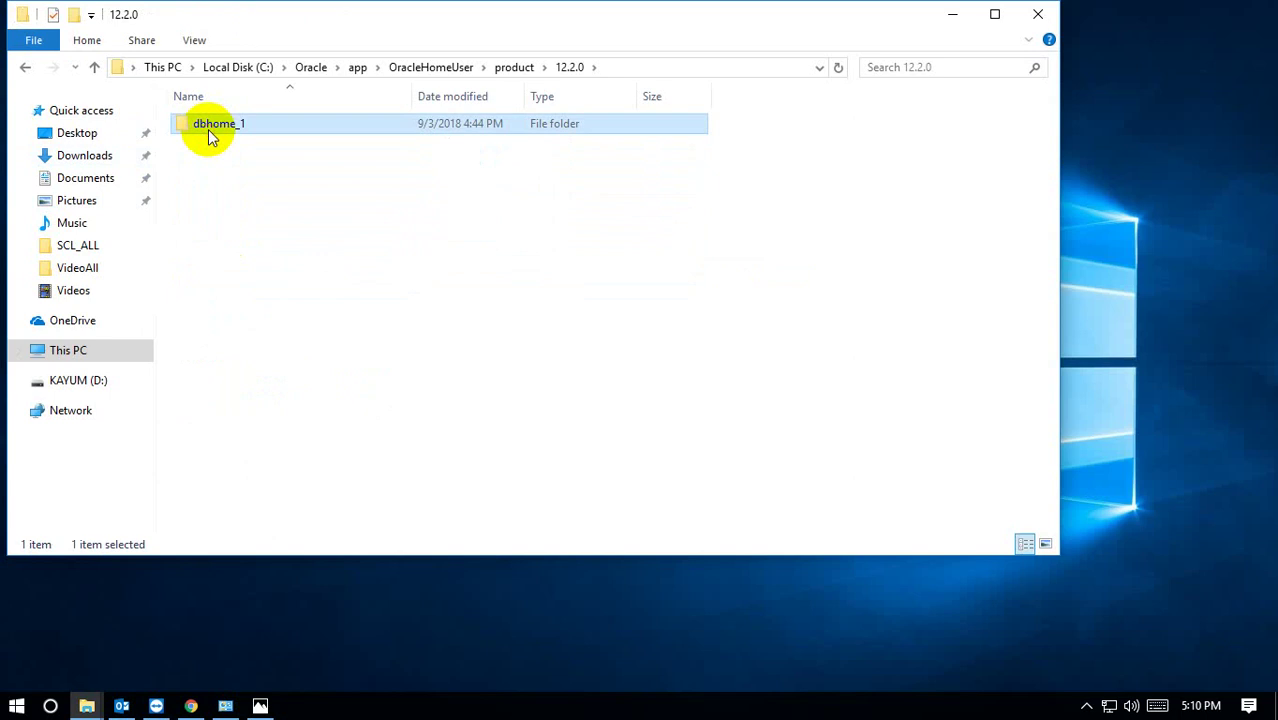
pyautogui.click(208, 129)
pyautogui.click(224, 222)
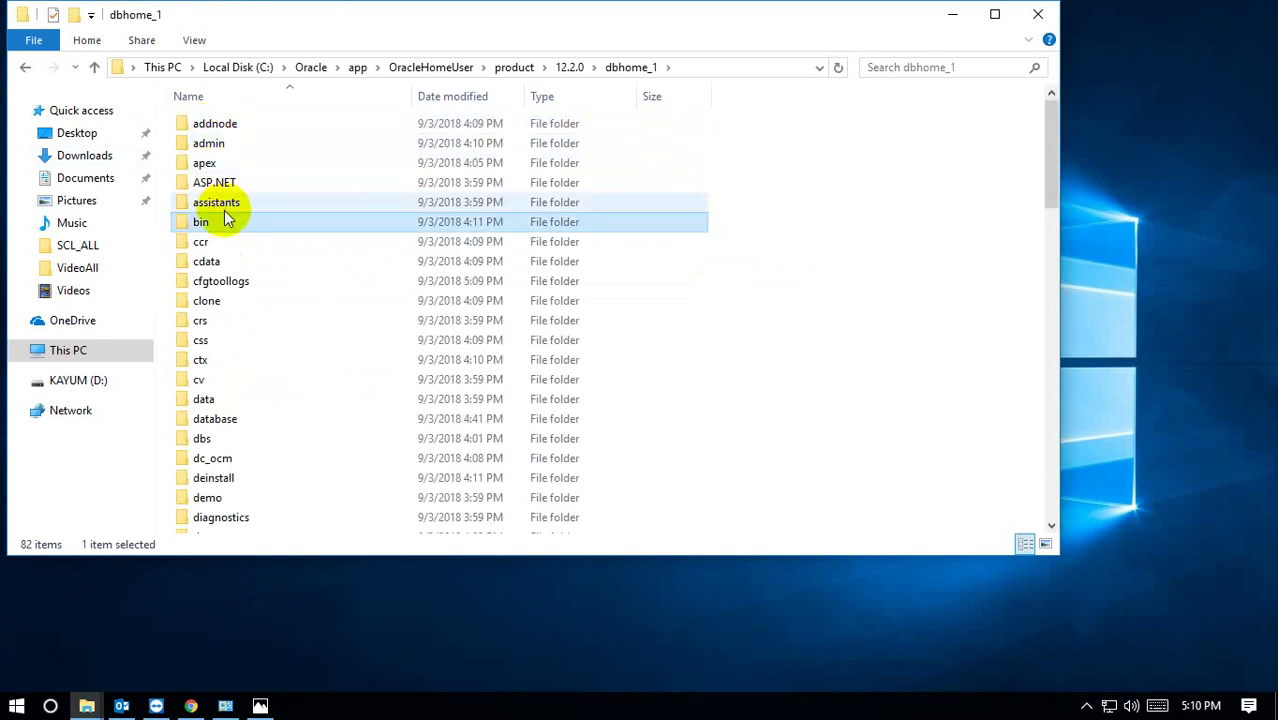
pyautogui.doubleClick(224, 222)
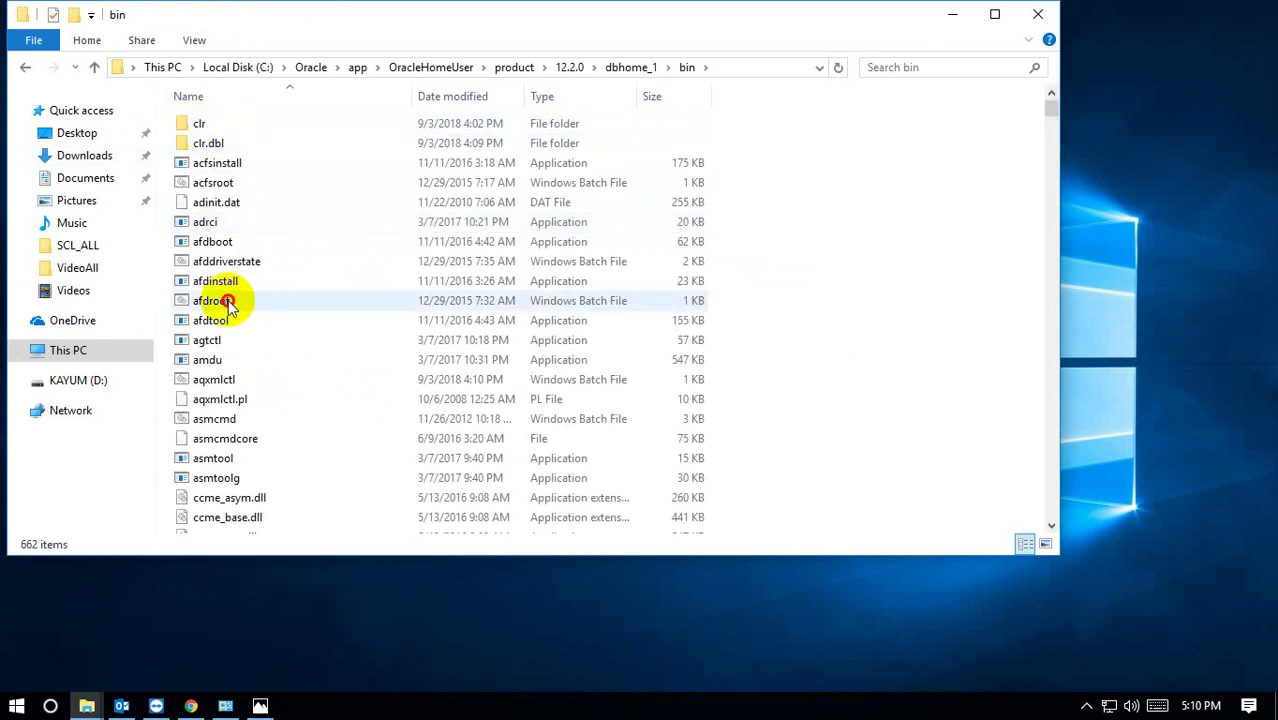
# Send sqlplus to Desktop (create shortcut), then close File Explorer.
pyautogui.click(228, 300)
pyautogui.press('s')
pyautogui.click(220, 197)
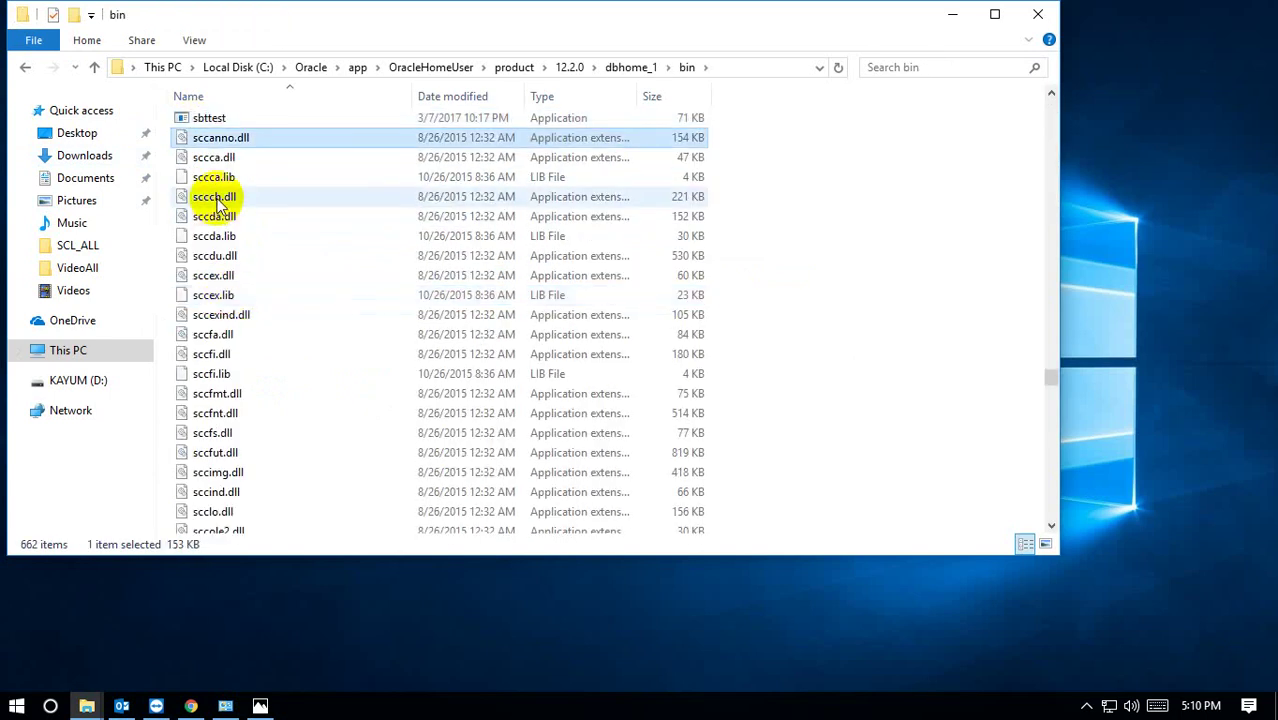
pyautogui.click(230, 256)
pyautogui.scroll(-6, 251, 346)
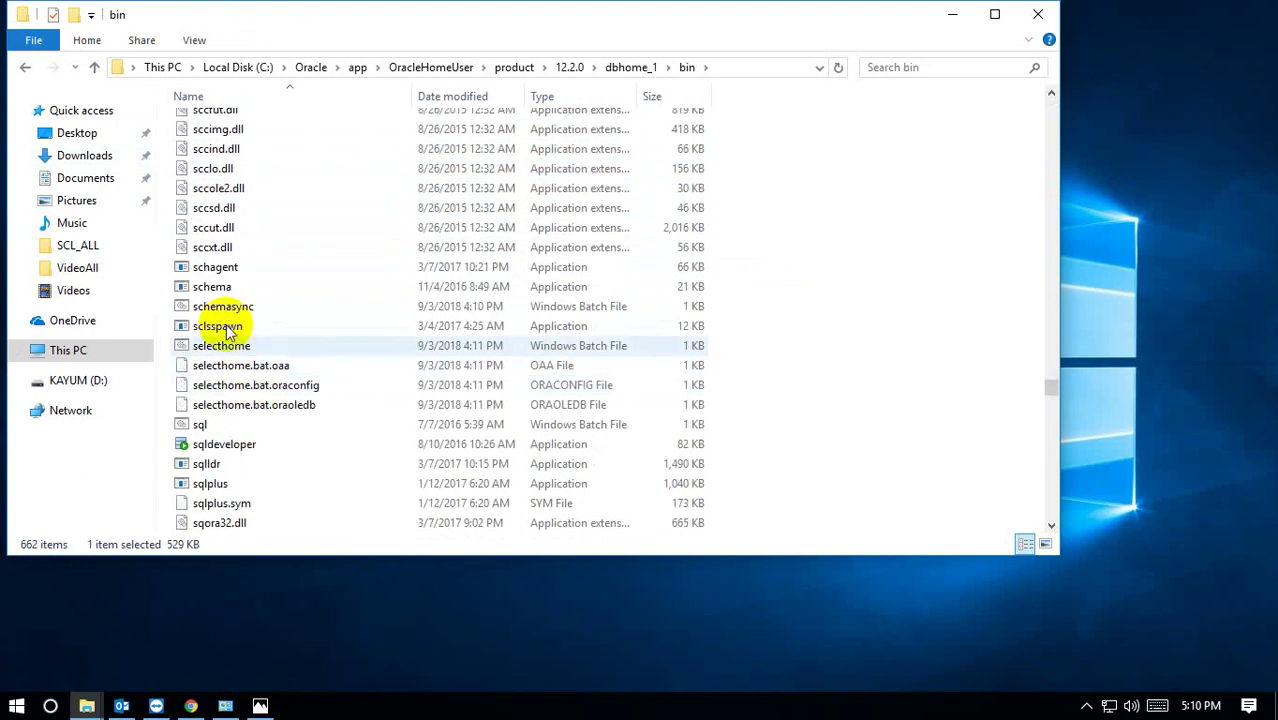
pyautogui.doubleClick(229, 486)
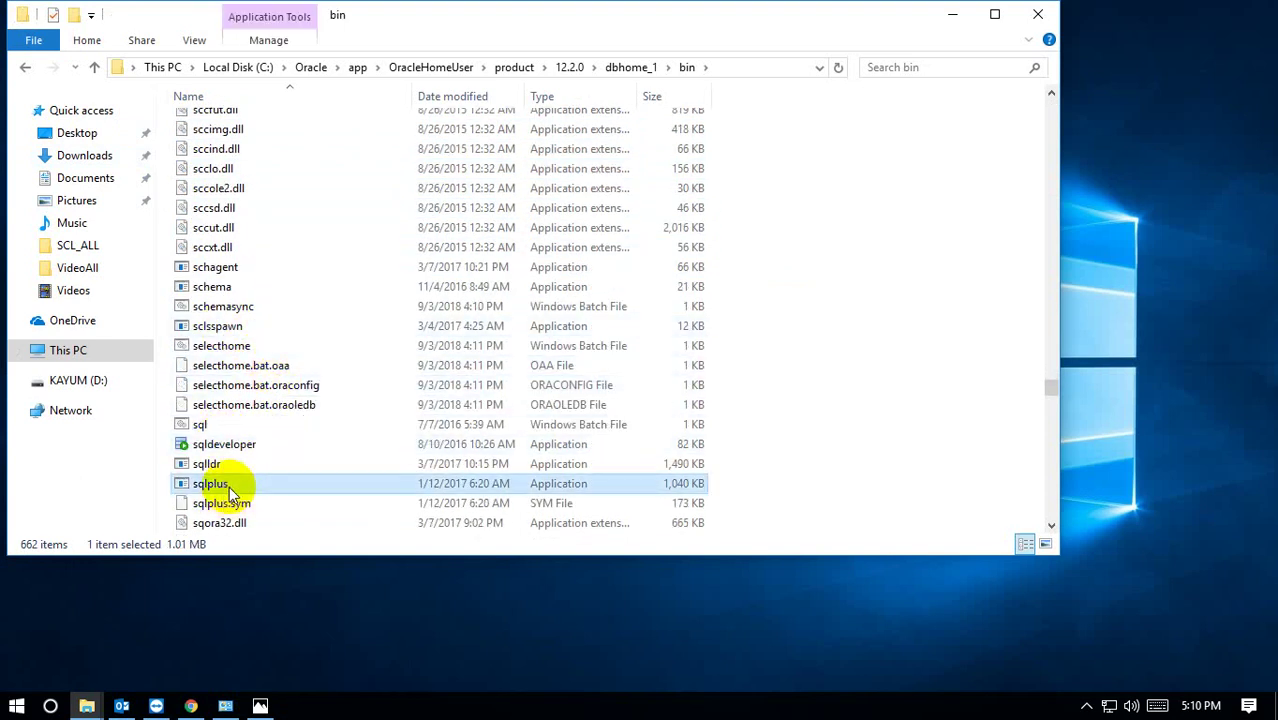
pyautogui.rightClick(229, 486)
pyautogui.moveTo(466, 325)
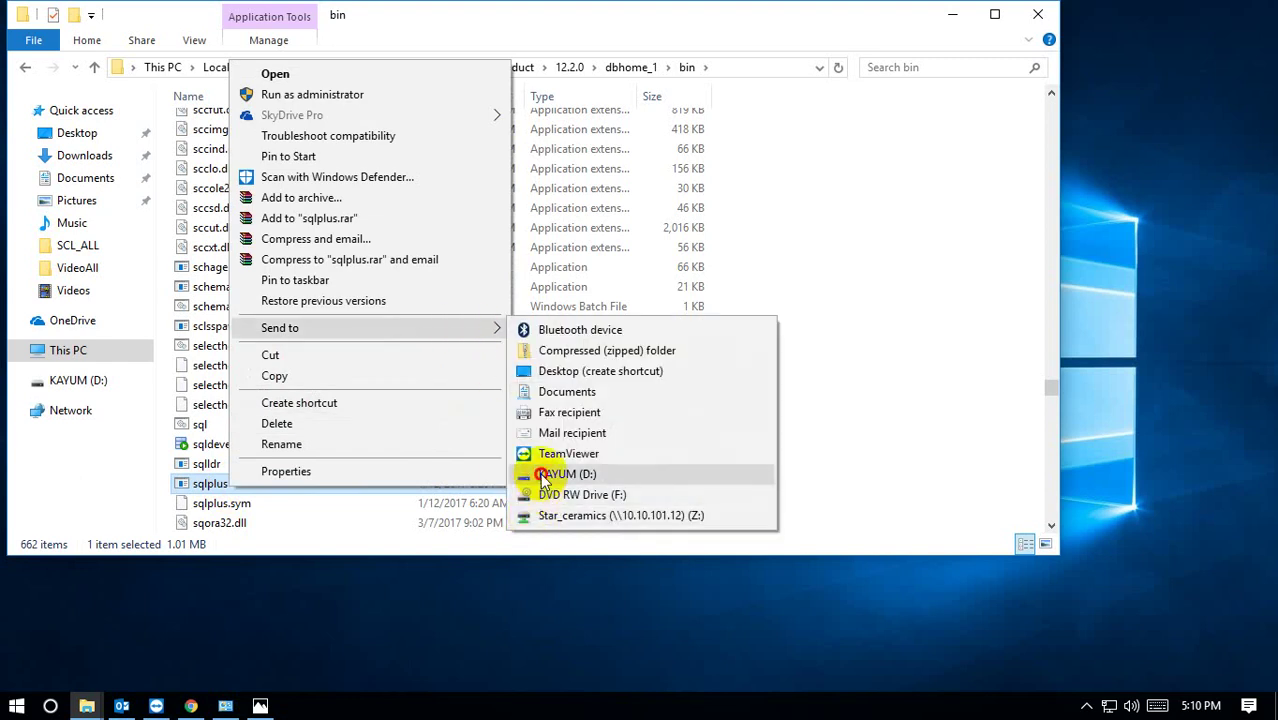
pyautogui.click(540, 447)
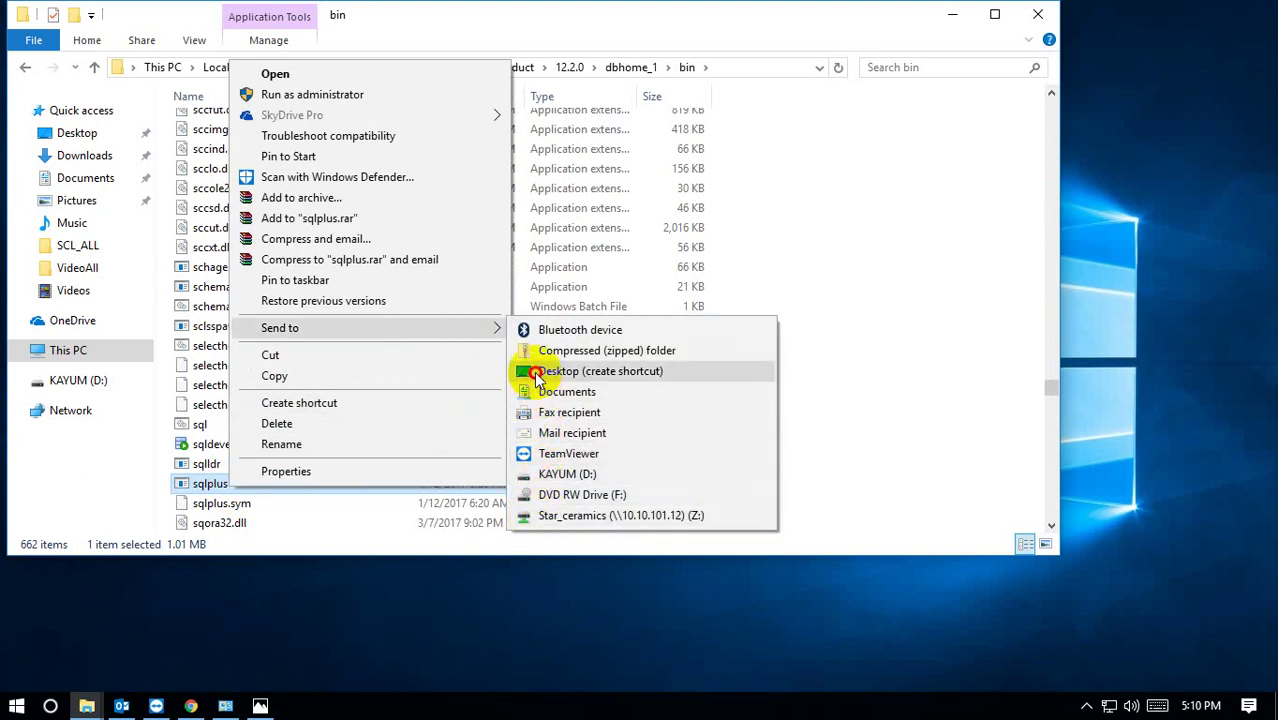
pyautogui.click(540, 372)
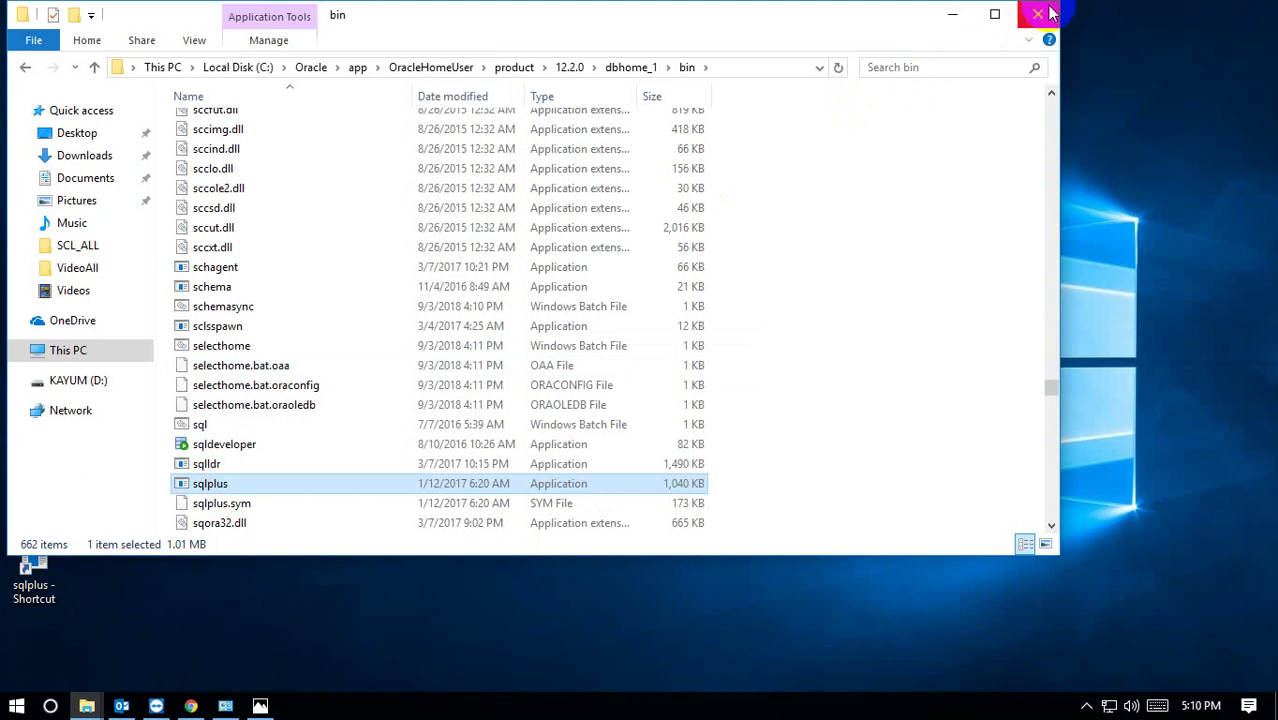
pyautogui.click(1047, 13)
pyautogui.click(36, 570)
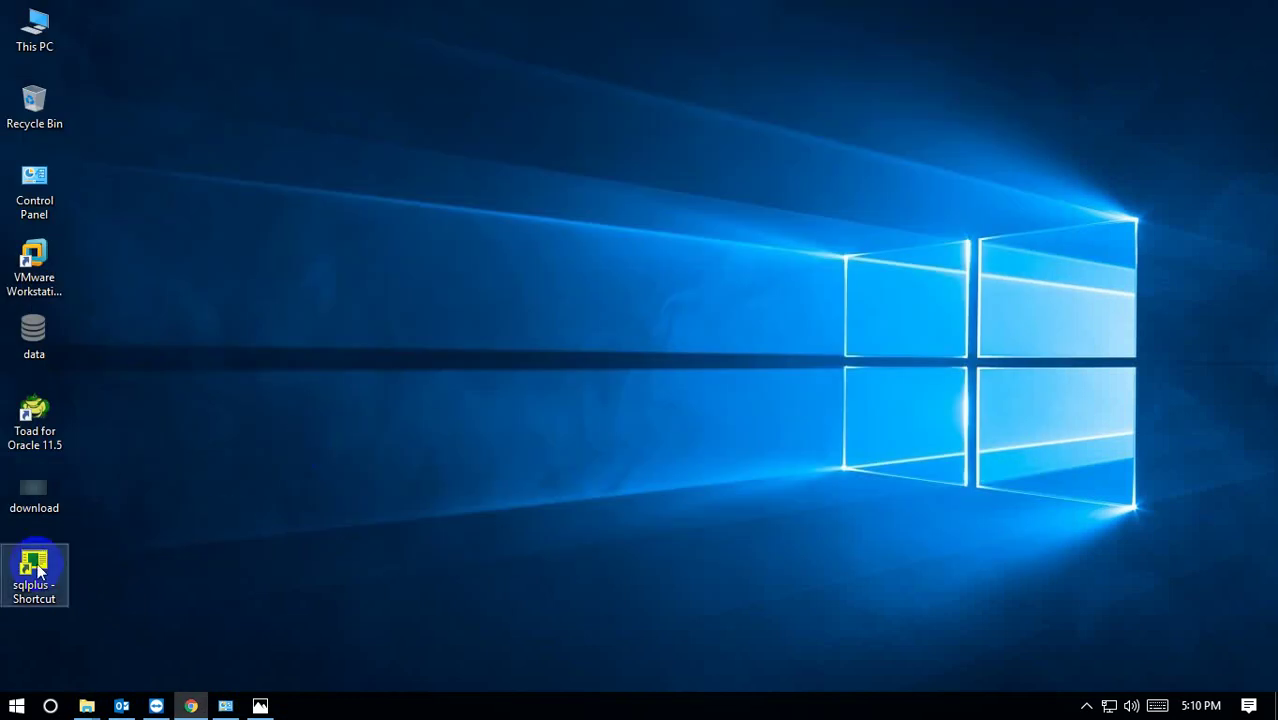
# Open This PC, launch SQL*Plus from the desktop shortcut, and attempt logging in as sys.
pyautogui.click(265, 434)
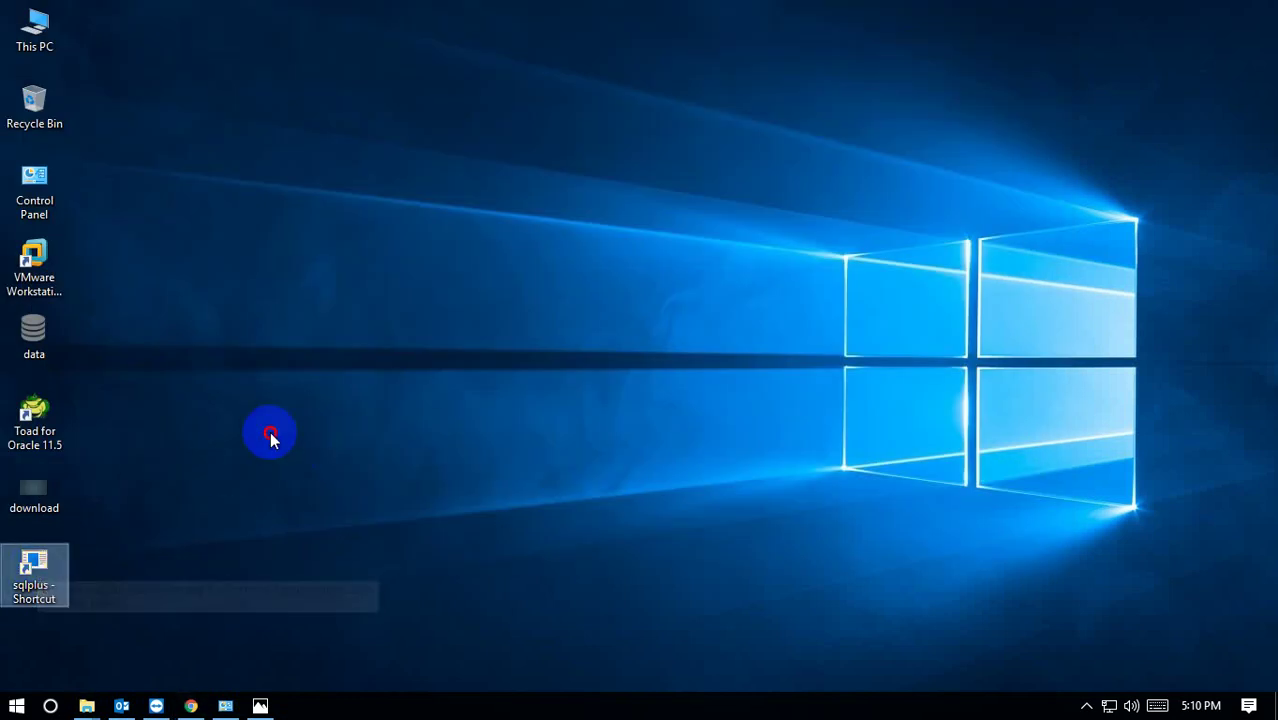
pyautogui.click(36, 32)
pyautogui.doubleClick(36, 32)
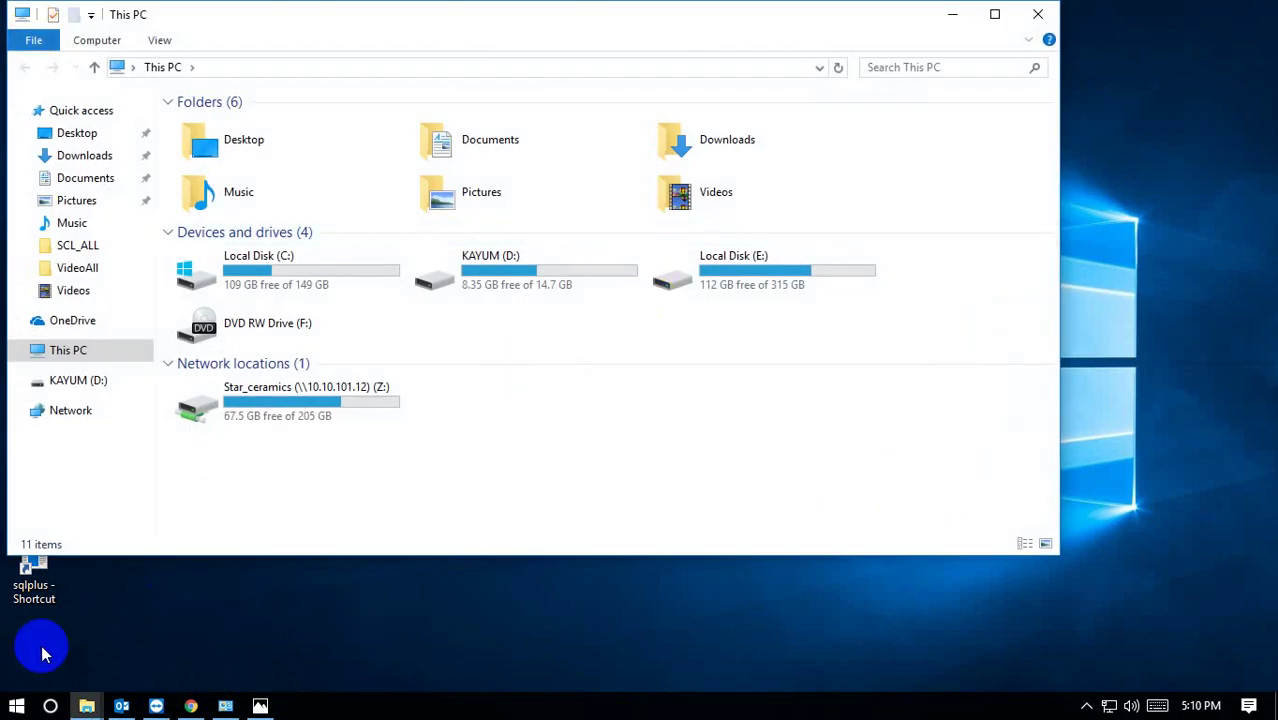
pyautogui.doubleClick(34, 572)
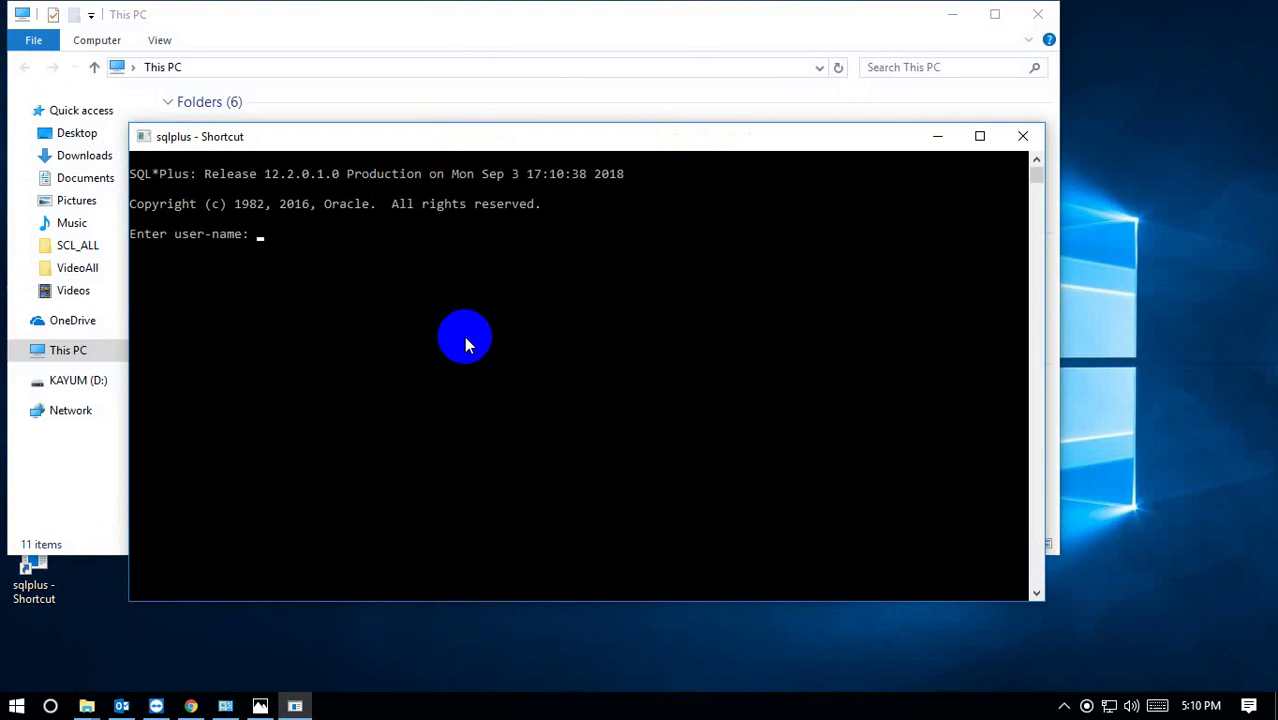
pyautogui.write('sys')
pyautogui.press('Return')
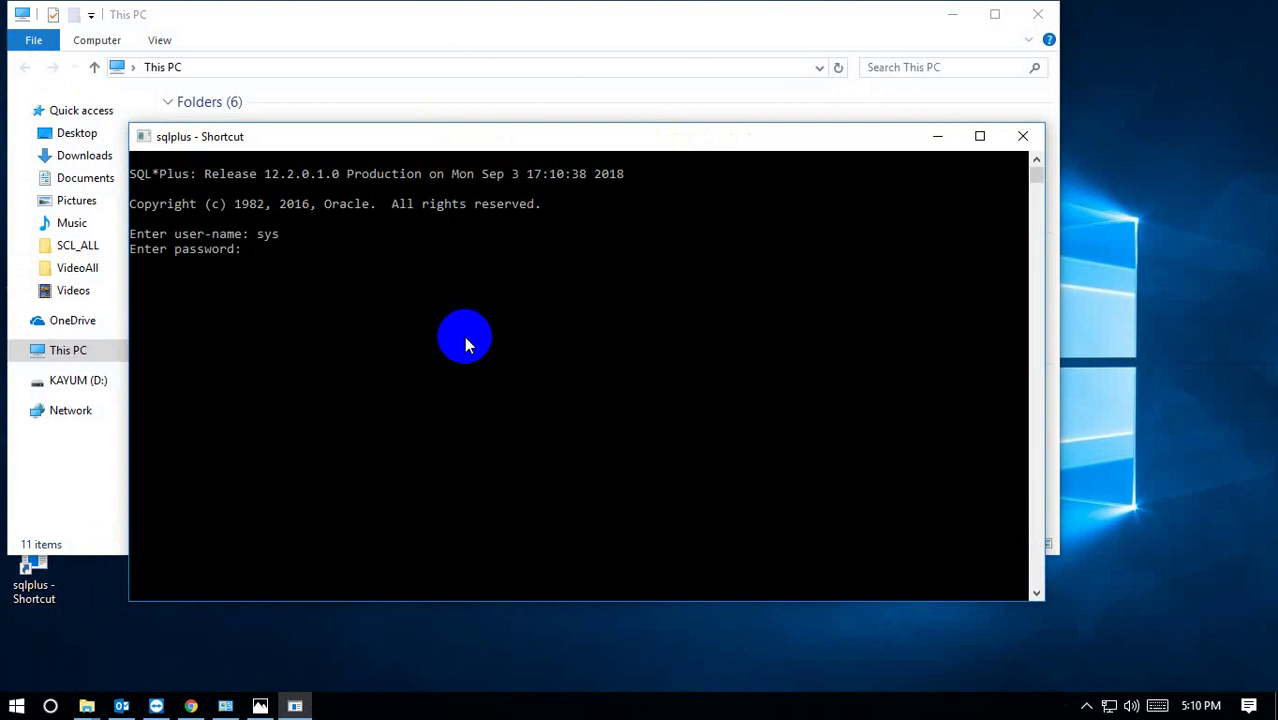
pyautogui.press('Return')
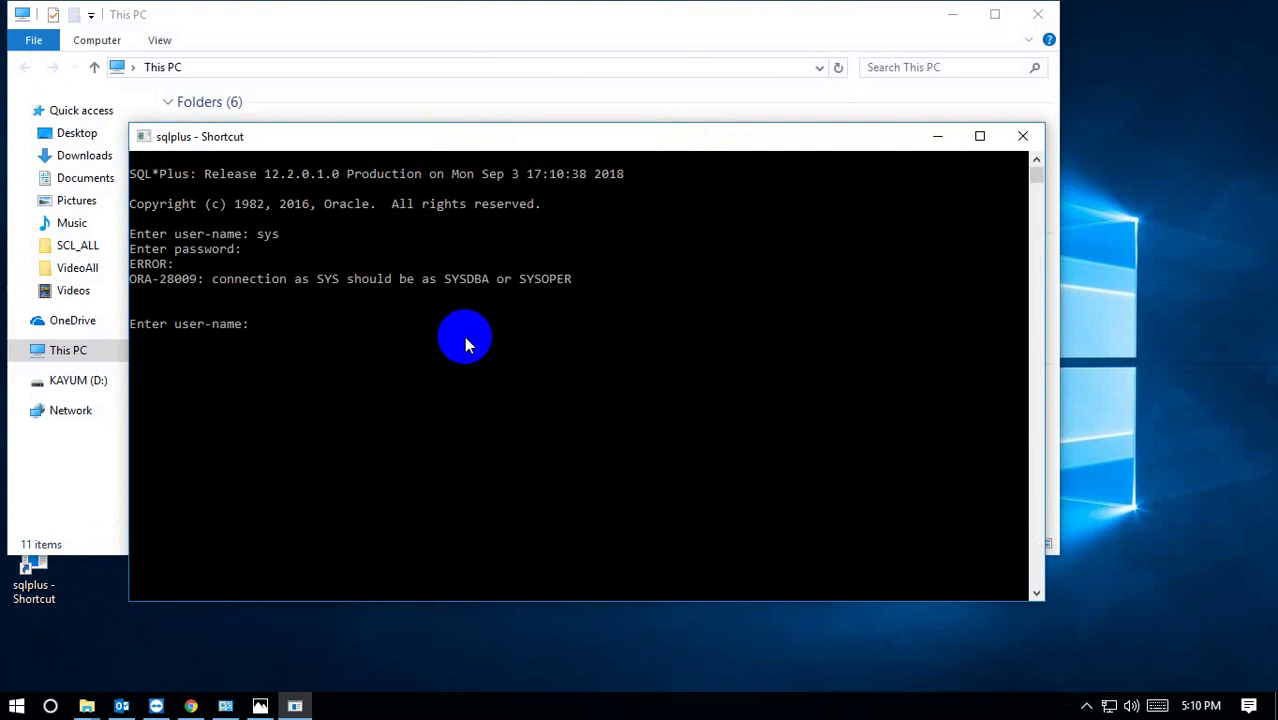
# Connect as 'sys as sysdba' and run select * from dual;, which returns X.
pyautogui.write('sys as ')
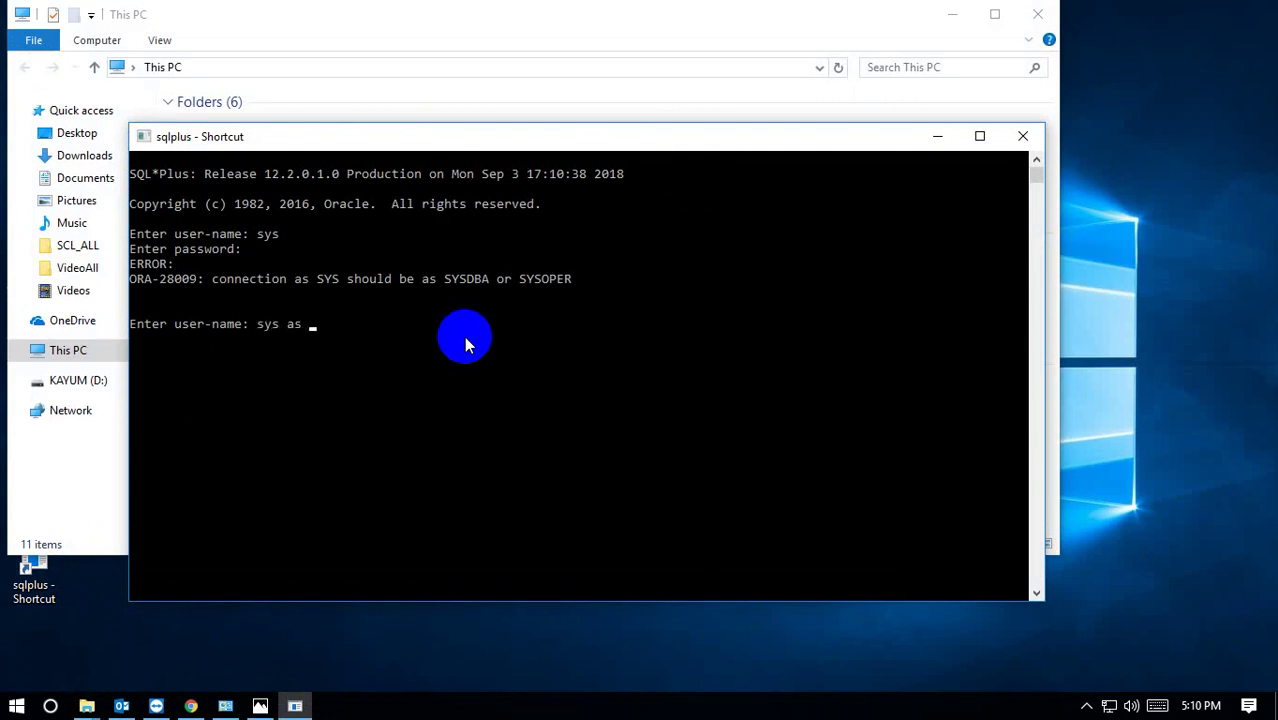
pyautogui.write('sysdba')
pyautogui.press('Return')
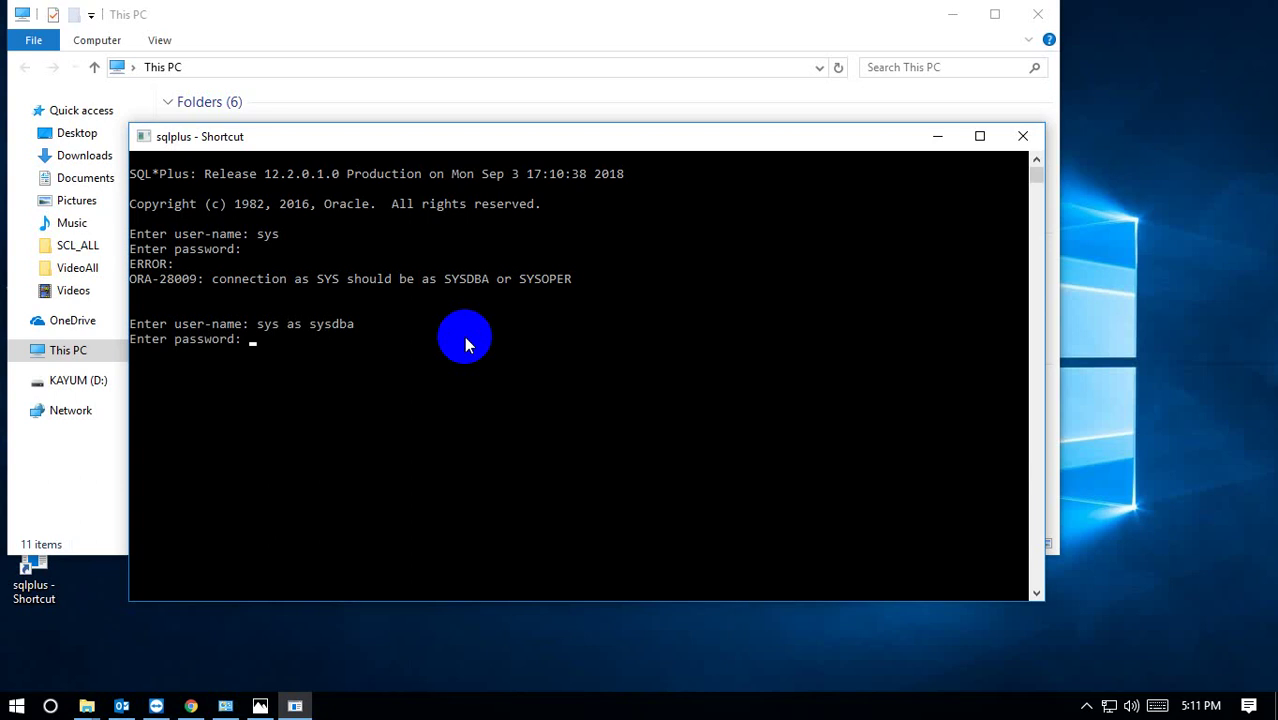
pyautogui.press('Return')
pyautogui.press('Return')
pyautogui.press('Return')
pyautogui.press('Return')
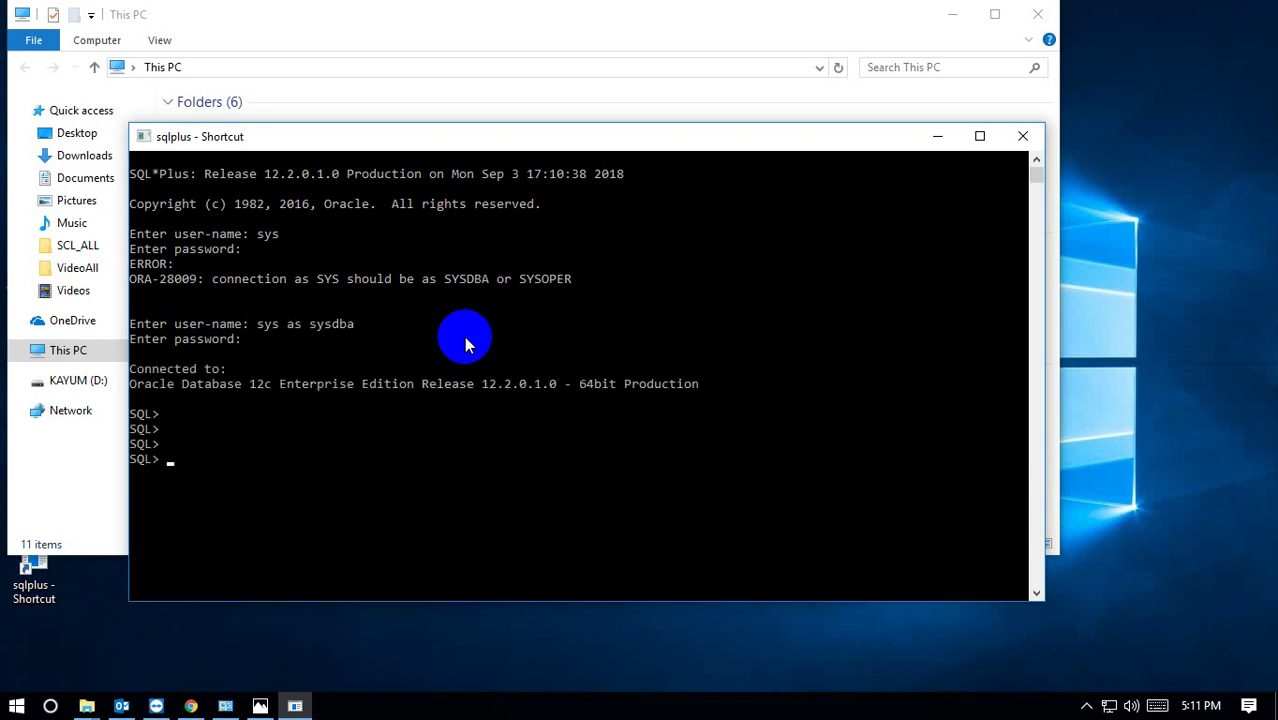
pyautogui.write('select * from dual;')
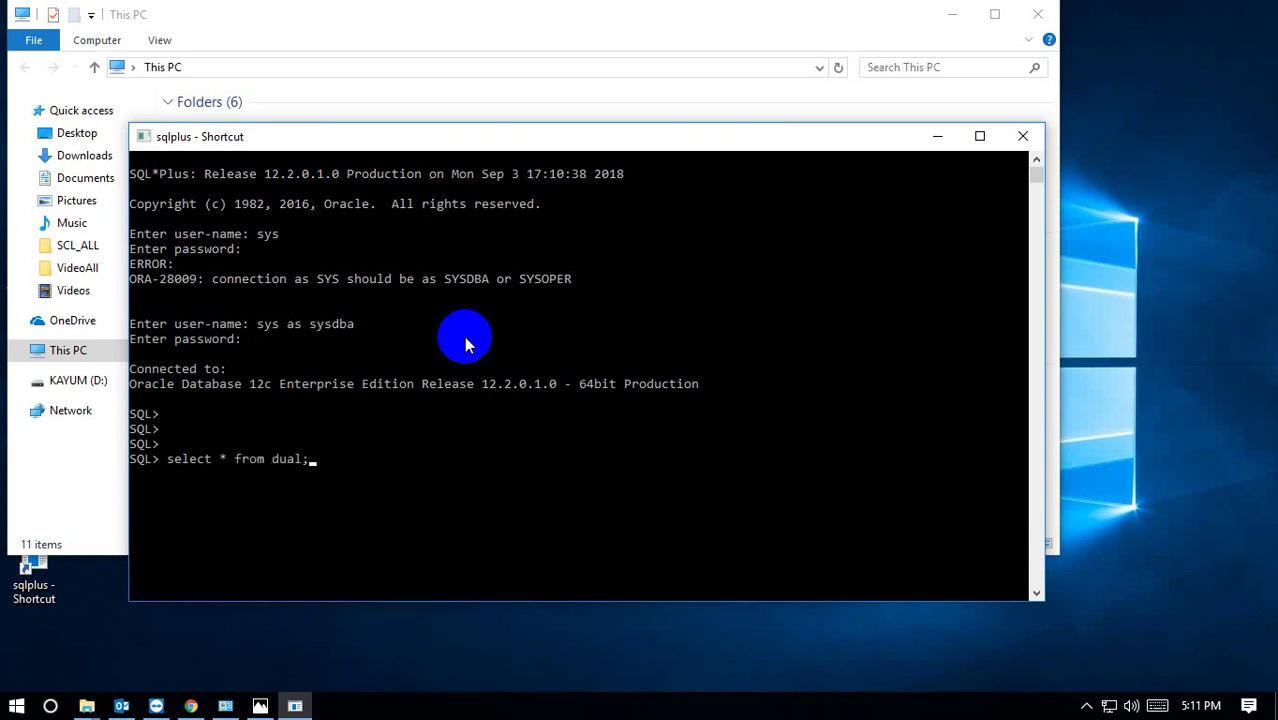
pyautogui.press('Return')
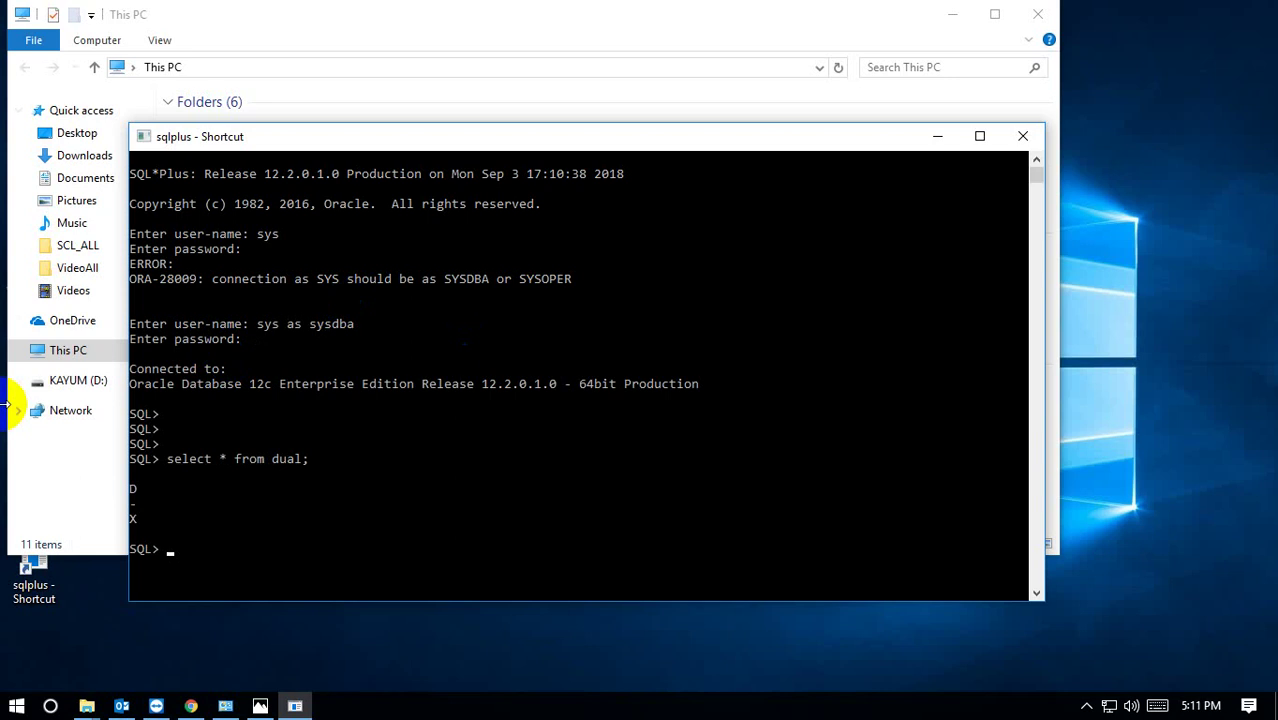
pyautogui.click(950, 16)
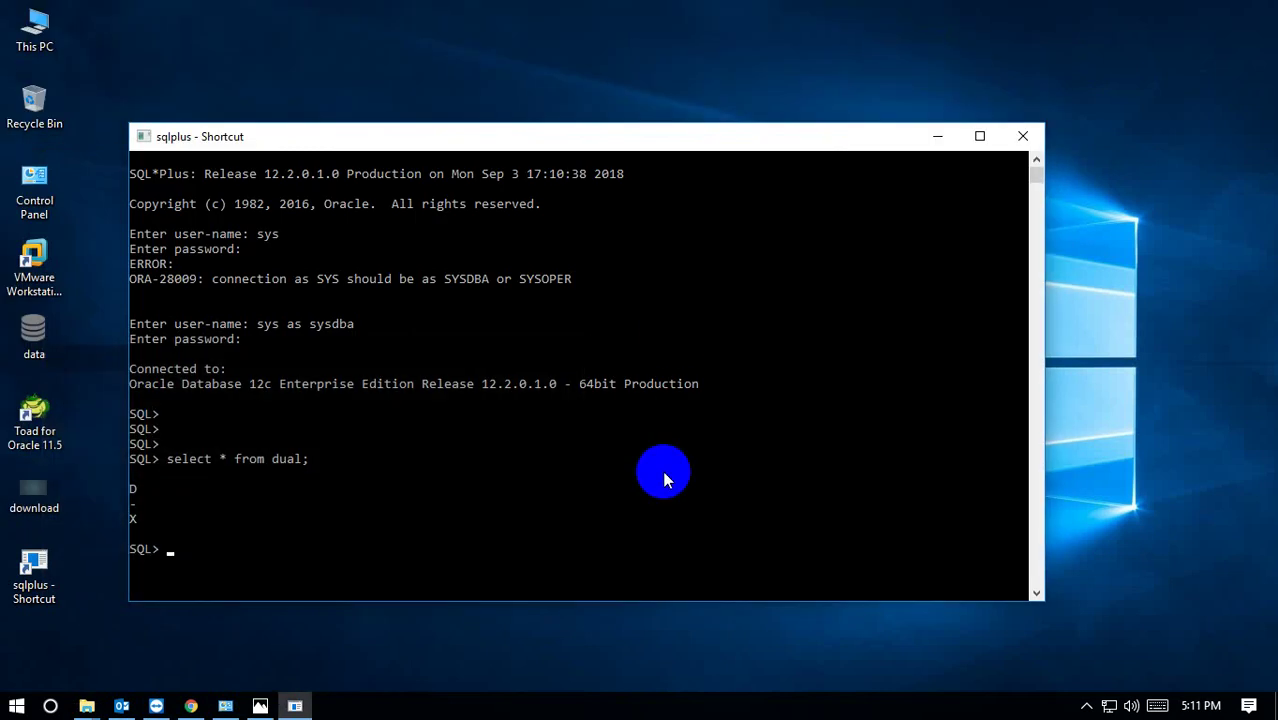
pyautogui.click(1086, 706)
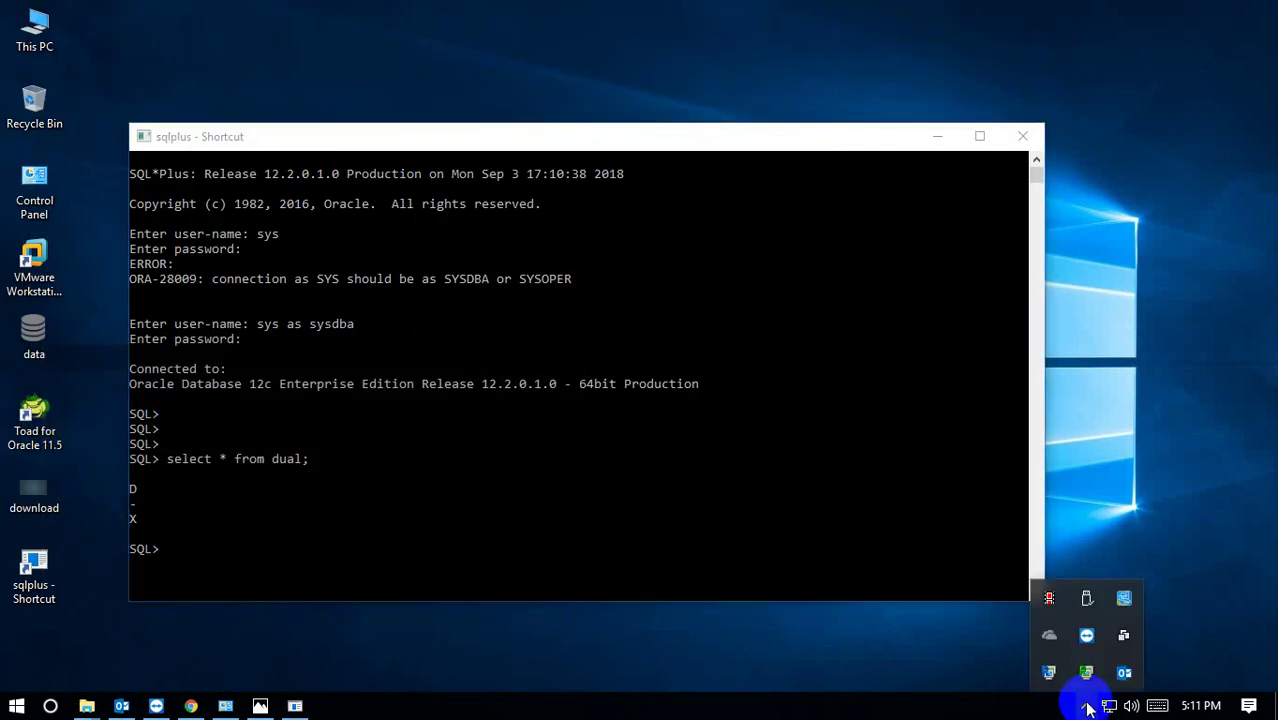